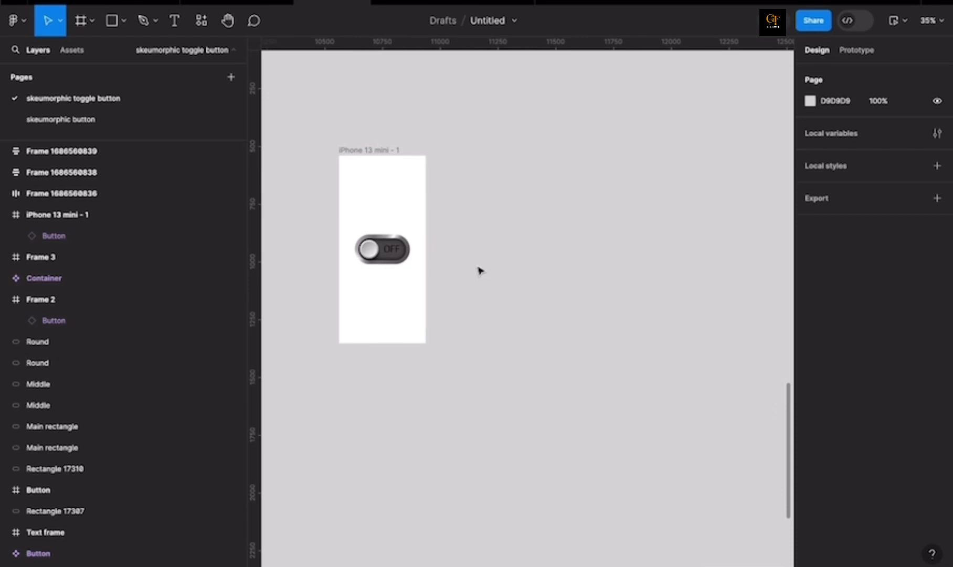
- Draw a rectangle about 396 × 179 on the empty canvas beside the iPhone 13 mini frame
scroll(376, 268, "up", 3)
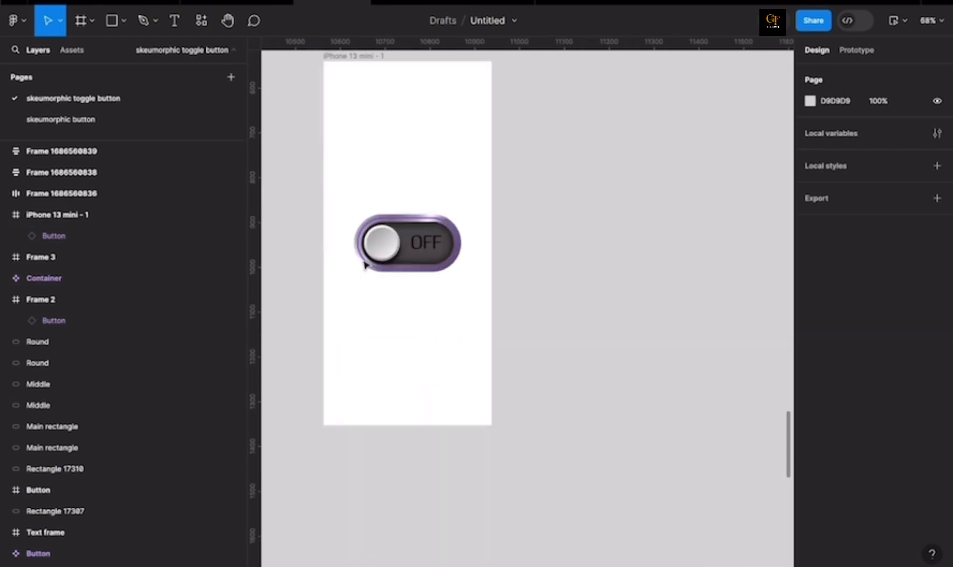
scroll(359, 266, "down", 2)
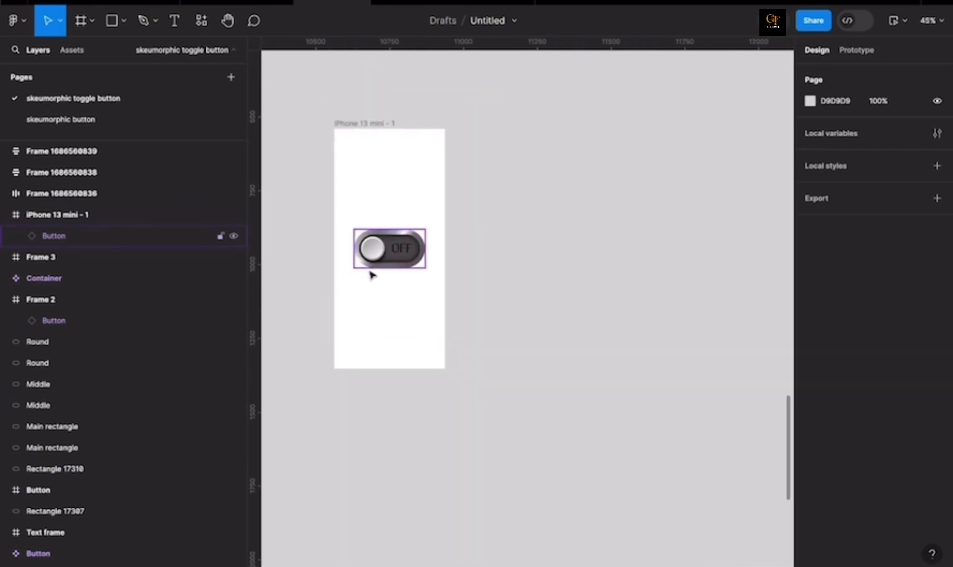
scroll(584, 253, "right", 3)
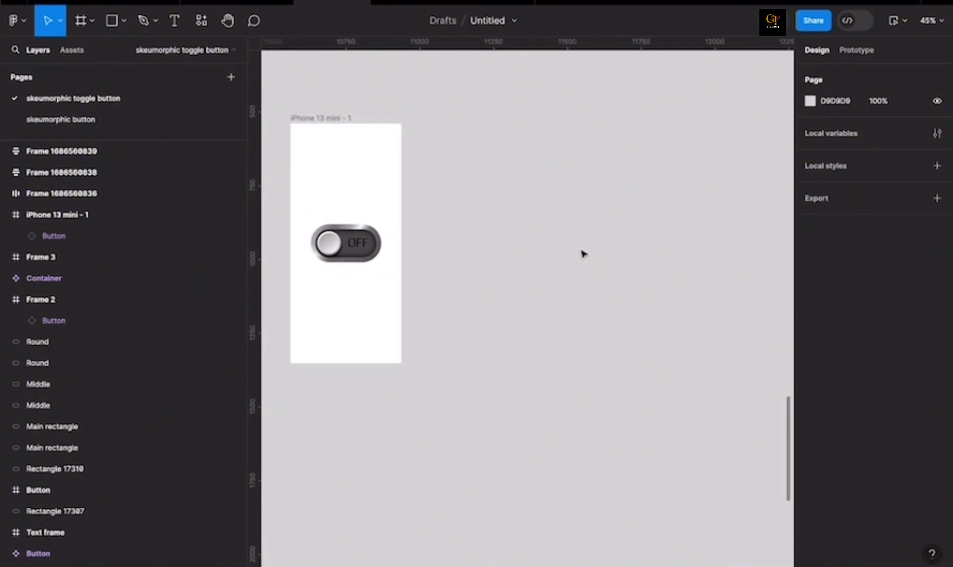
key("r")
left_click_drag(466, 180, 584, 232)
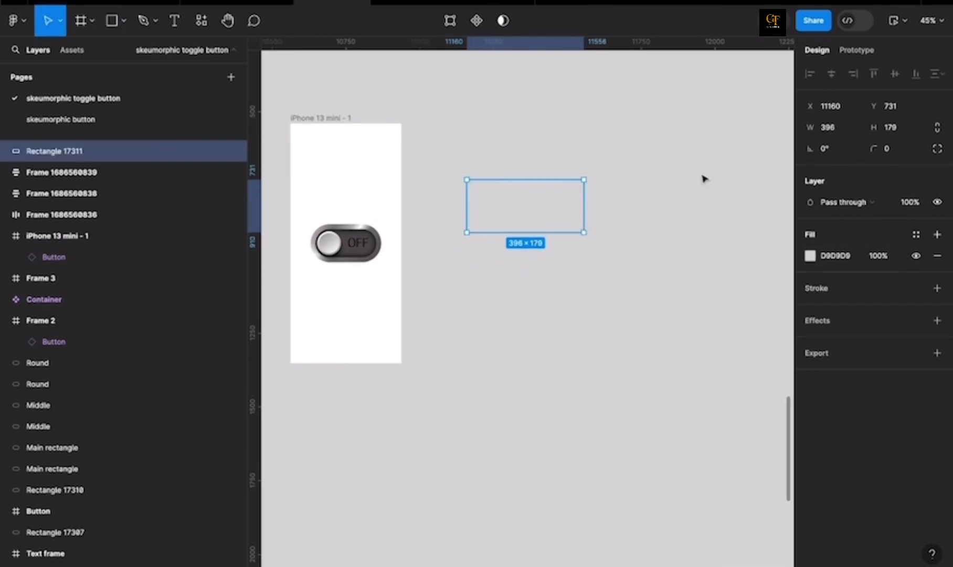
- Change the new rectangle's fill to the near-white F9F9F9 and move it slightly farther from the phone frame
left_click(808, 256)
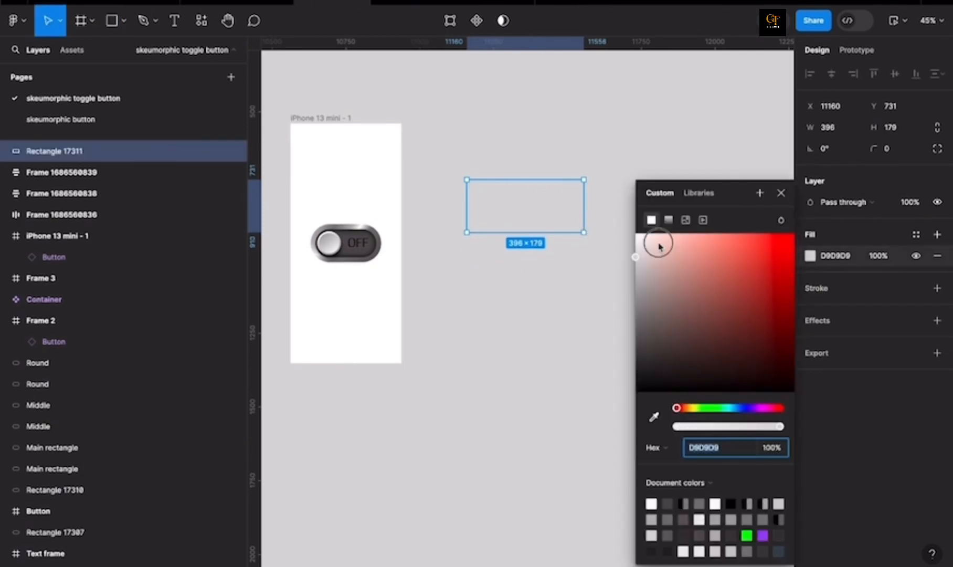
left_click_drag(656, 241, 630, 238)
left_click(778, 194)
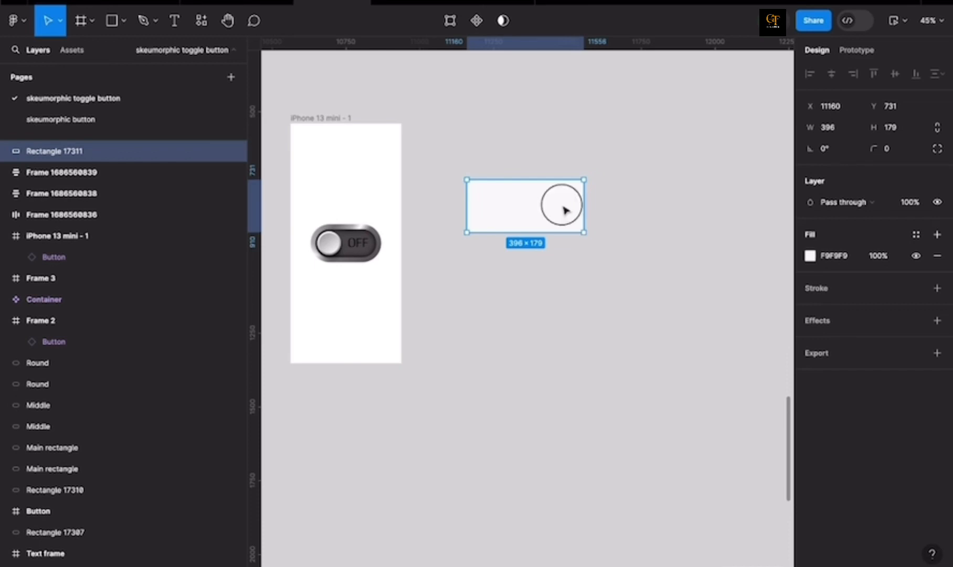
left_click_drag(562, 208, 579, 205)
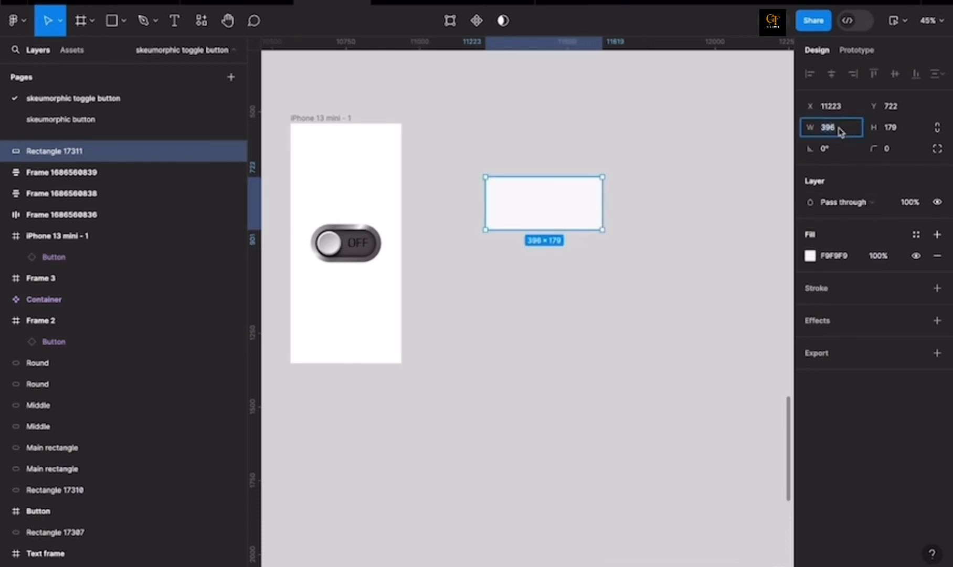
- Resize the rectangle to a width of 1192 and a height of 600
type("1192")
key("Return")
scroll(551, 226, "down", 5)
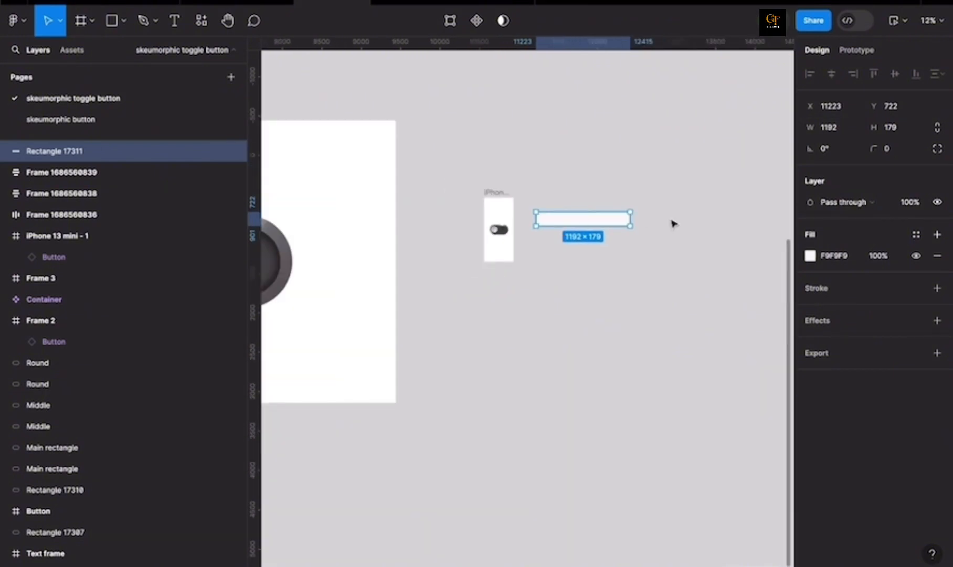
scroll(673, 221, "up", 2)
left_click(902, 132)
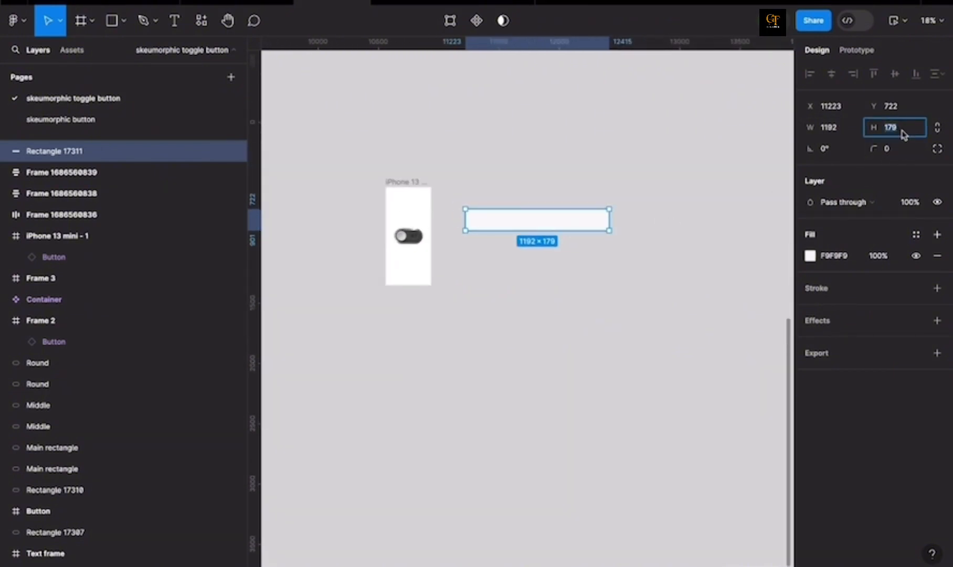
type("600")
key("Return")
- Round the rectangle into a pill shape with a corner radius of 400
scroll(544, 252, "up", 2)
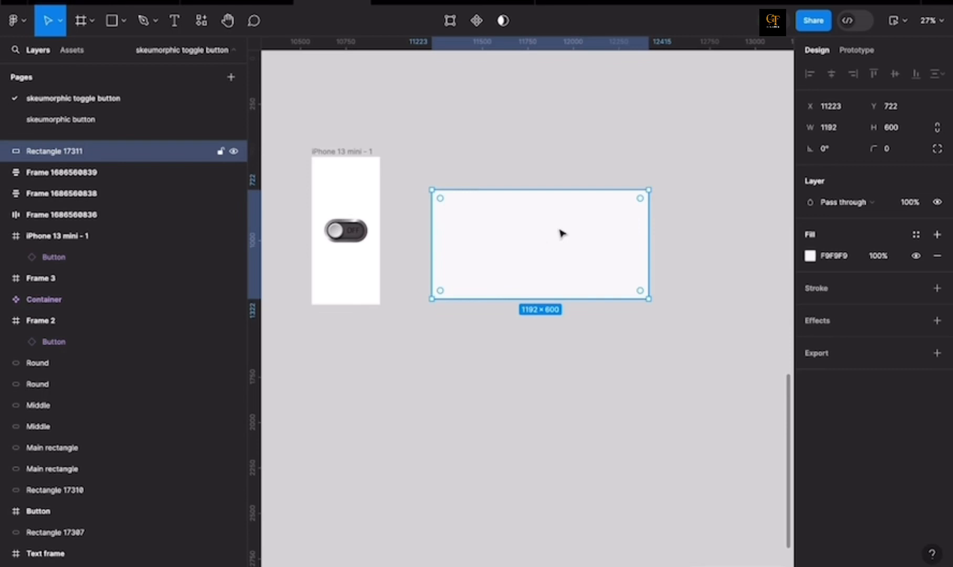
left_click(887, 151)
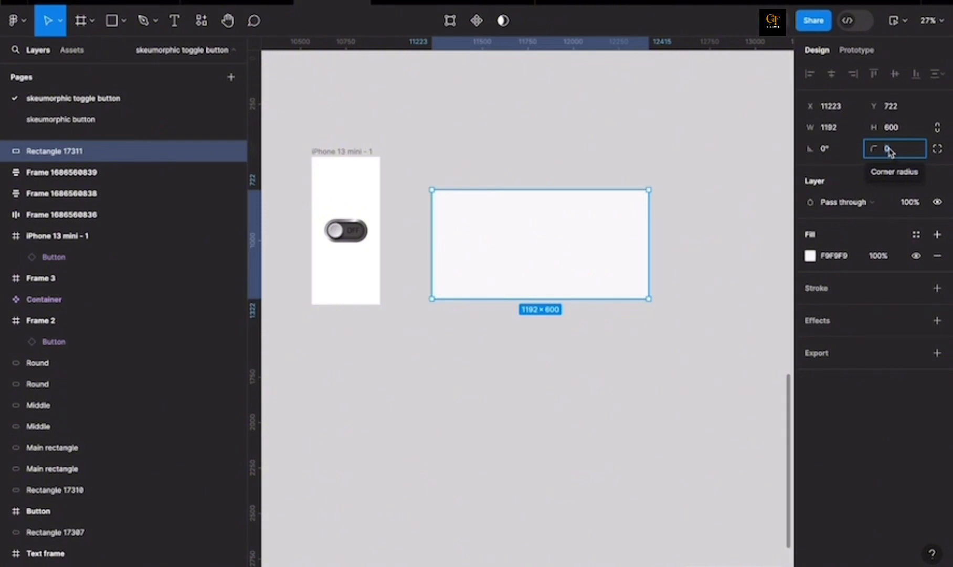
type("400")
key("Return")
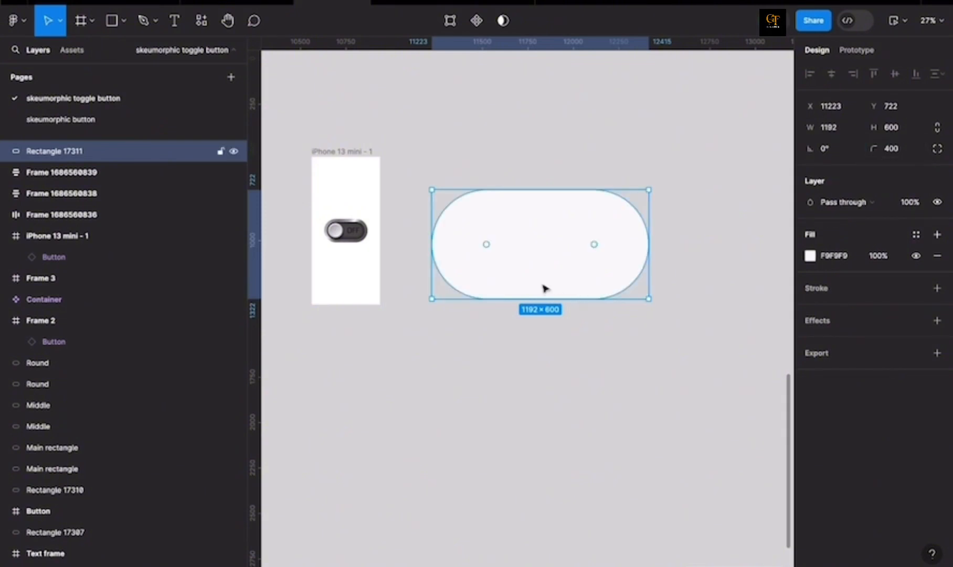
- Set the pill shape's solid fill colour to 525050
scroll(545, 285, "down", 3)
left_click(810, 256)
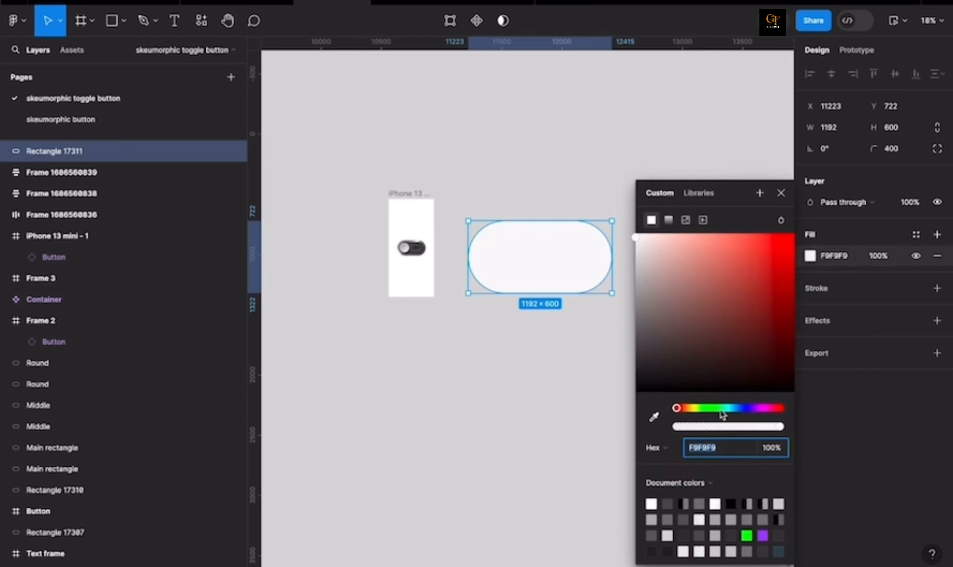
type("525050")
key("Return")
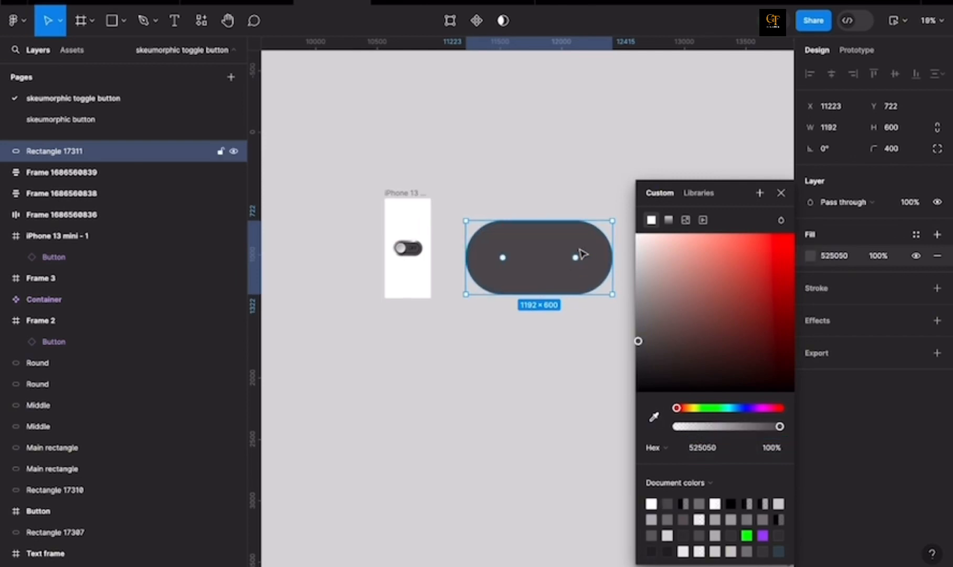
scroll(516, 269, "down", 2)
scroll(611, 254, "up", 2)
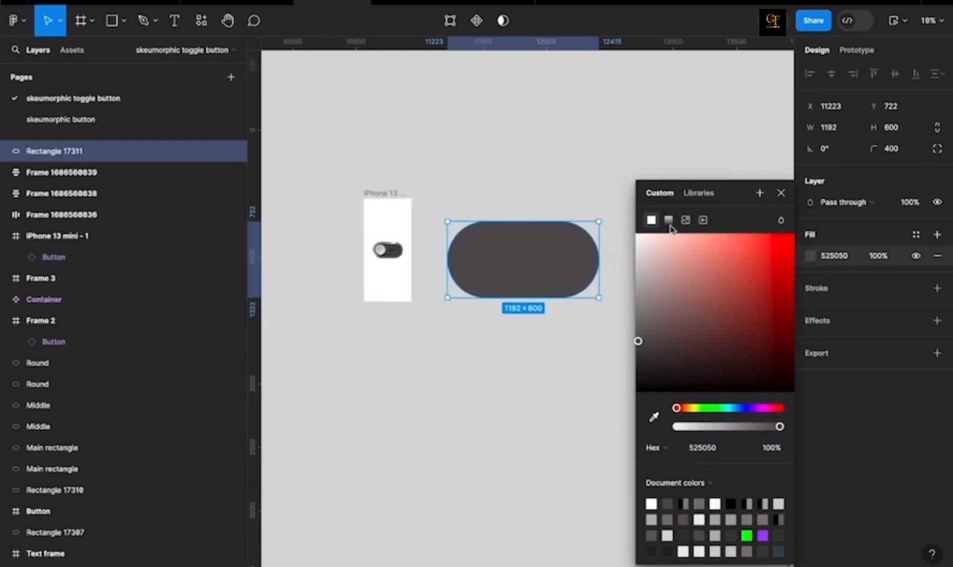
left_click(783, 194)
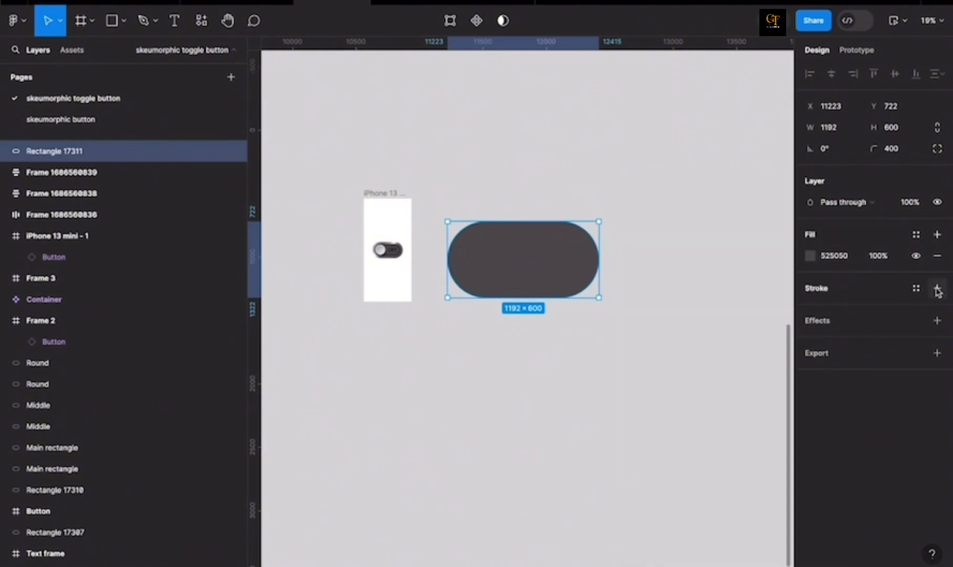
- Add a radial gradient stroke to the pill and stretch the gradient diagonally from its upper-left edge to just beyond its lower-right edge
left_click(938, 290)
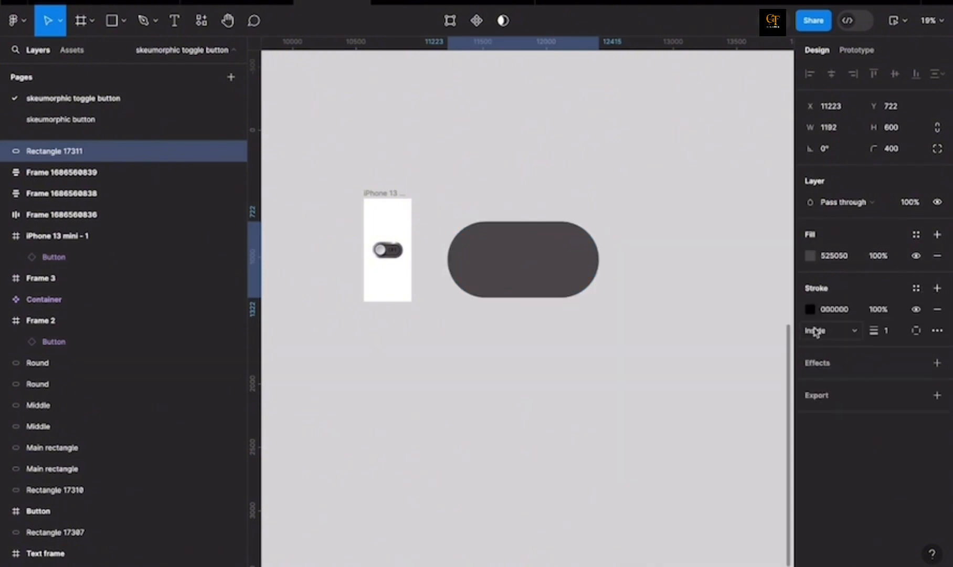
left_click(811, 310)
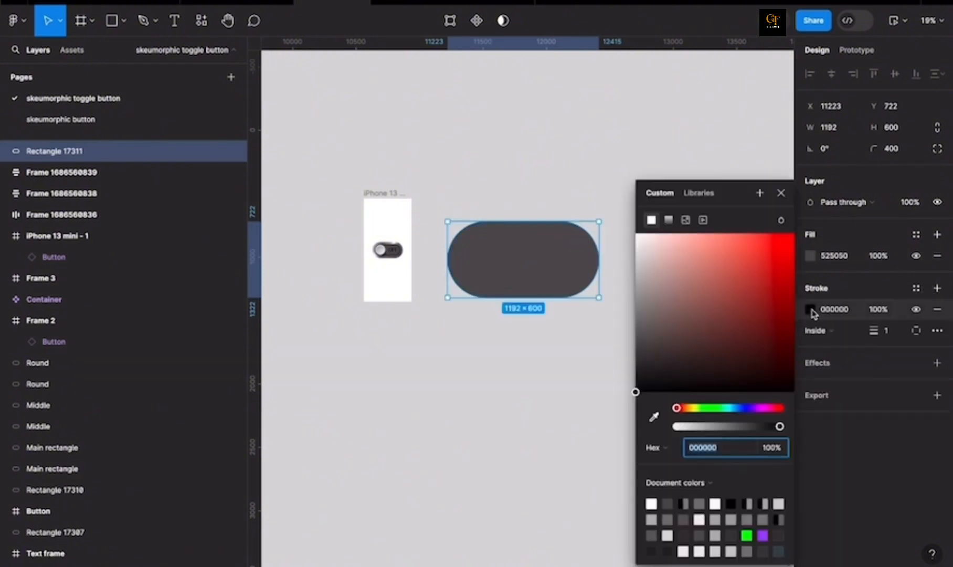
left_click(669, 220)
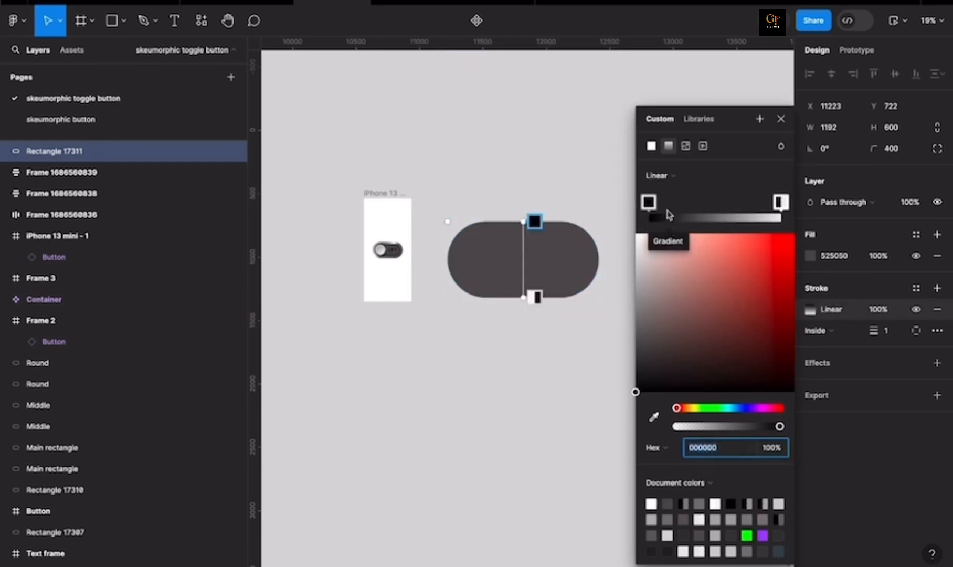
left_click(683, 177)
left_click(680, 191)
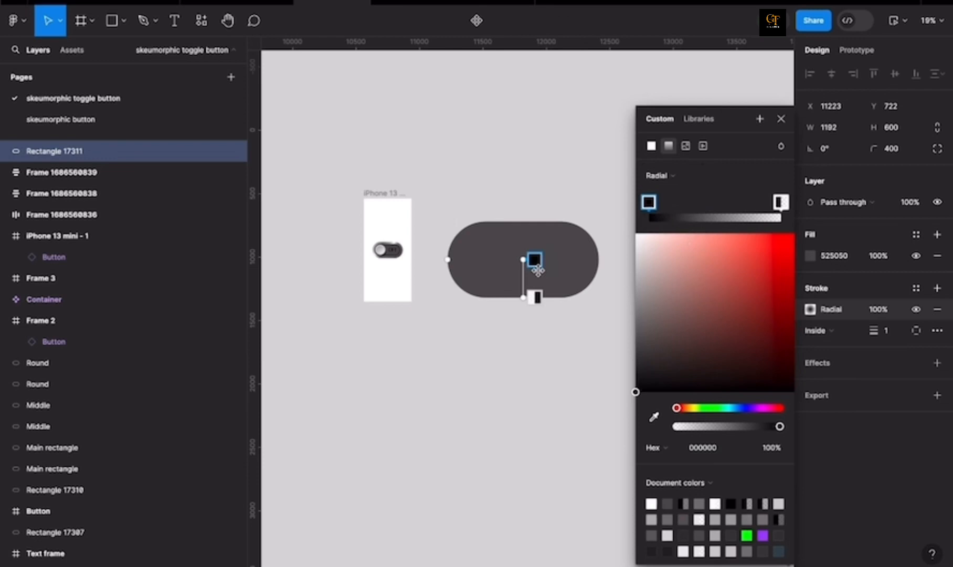
left_click_drag(538, 269, 492, 221)
left_click_drag(524, 297, 572, 305)
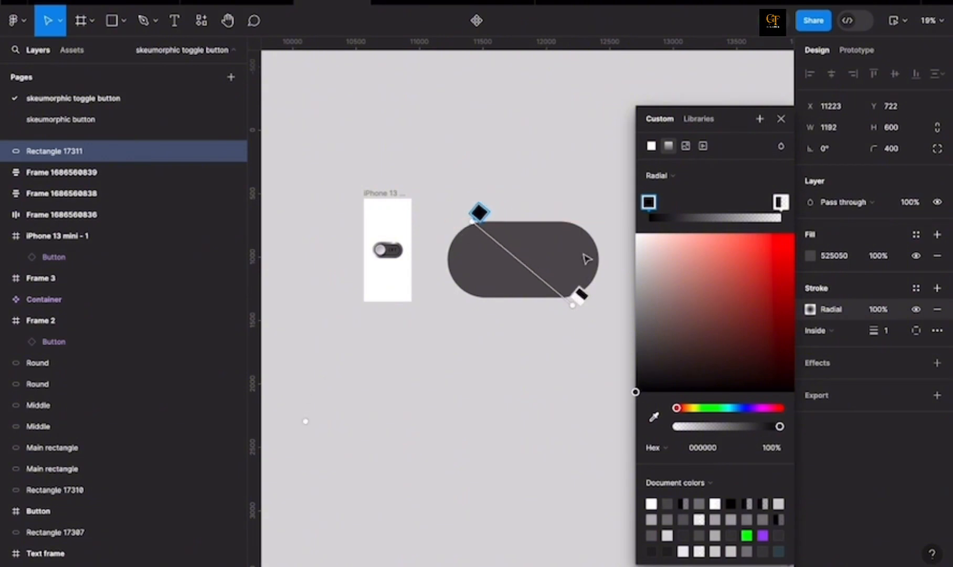
- Set the starting stop of the stroke's radial gradient to 787878
scroll(584, 255, "up", 3)
scroll(570, 269, "up", 3)
scroll(566, 270, "left", 2)
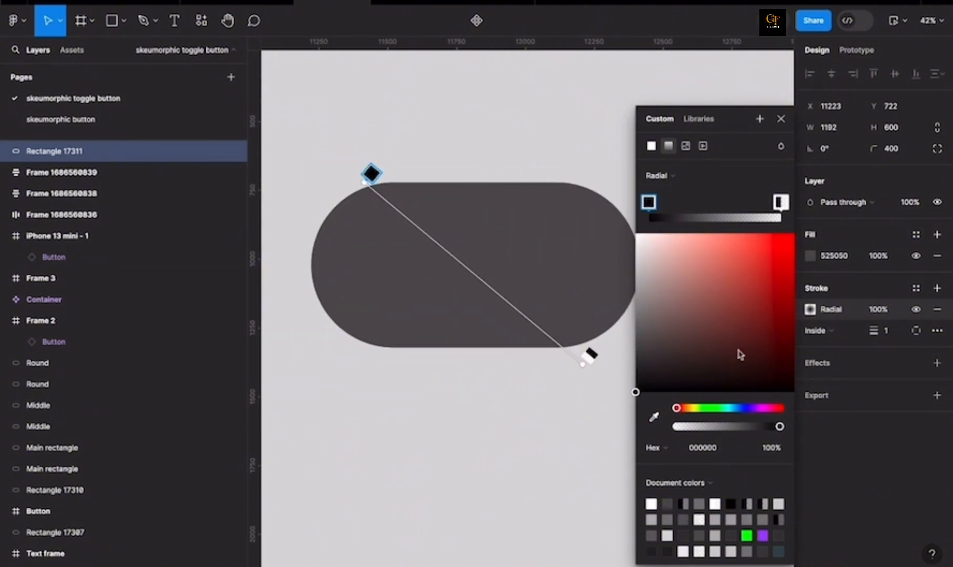
left_click(721, 448)
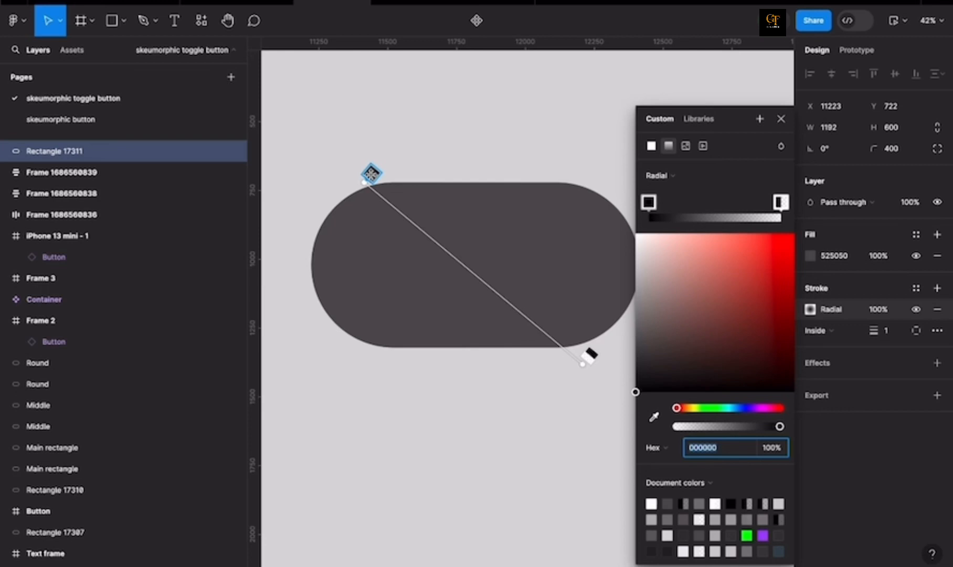
type("787878")
key("Return")
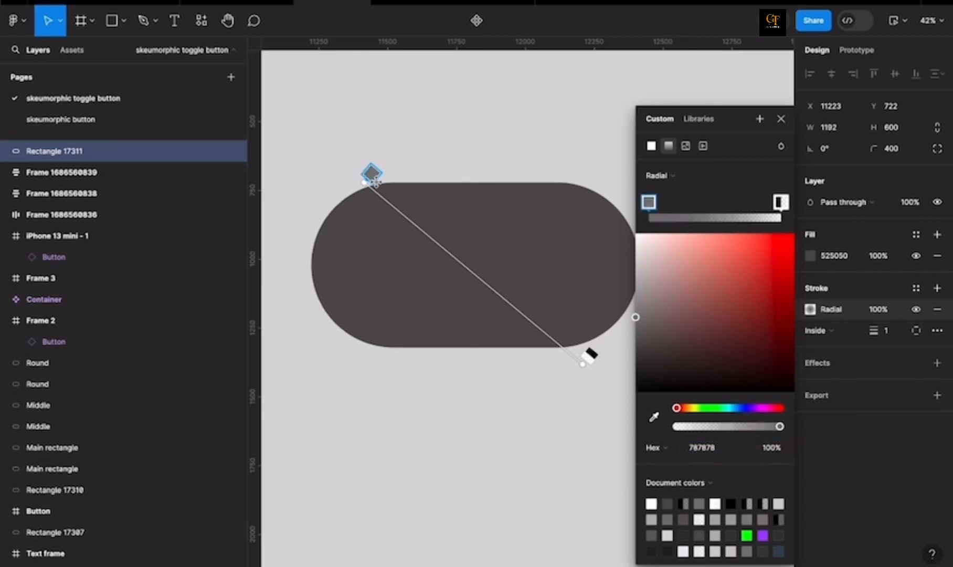
- Set the end stop of the stroke's radial gradient to D0D0D0
left_click(787, 203)
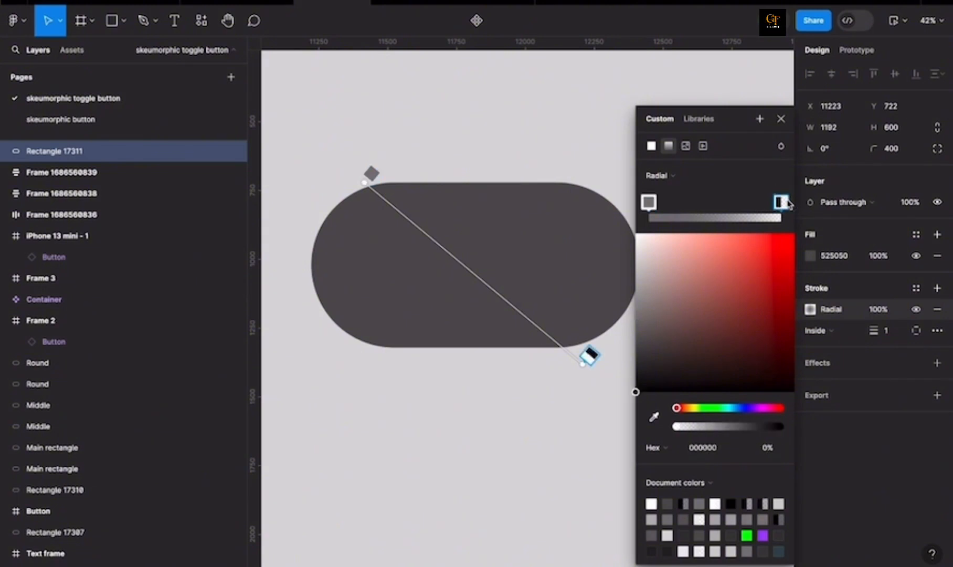
left_click(704, 444)
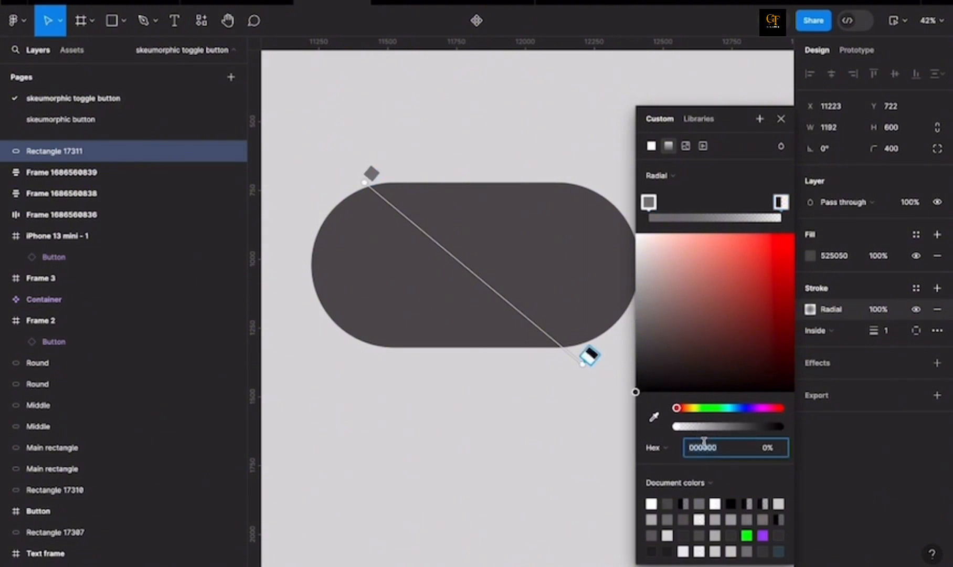
type("d0d0d")
key("Return")
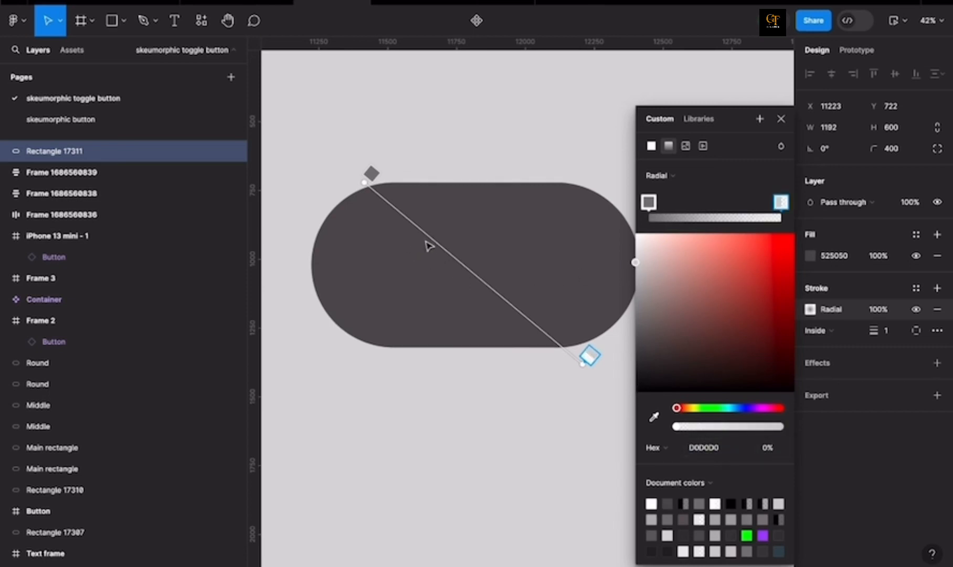
- Add three intermediate colour stops around the middle of the stroke's gradient line
left_click(446, 239)
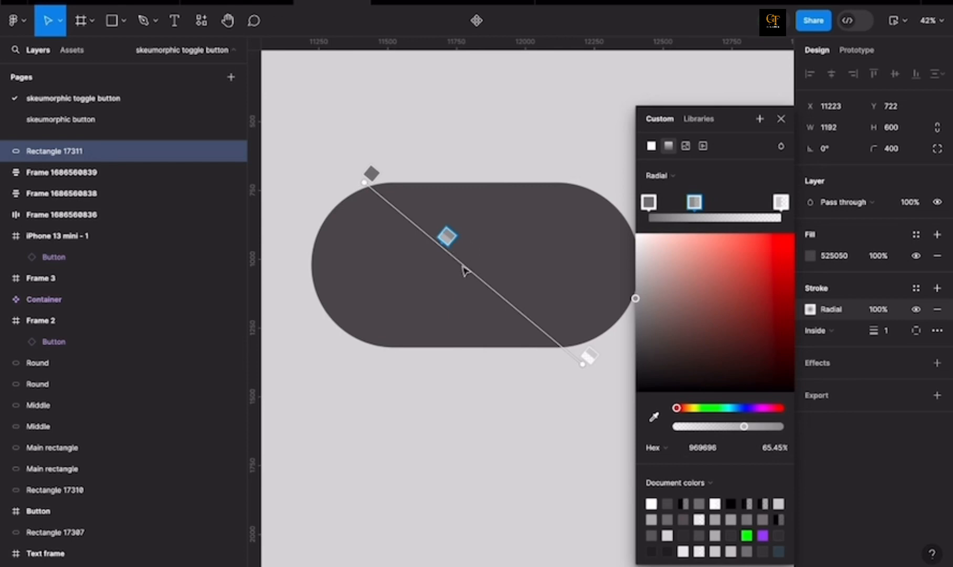
left_click(465, 264)
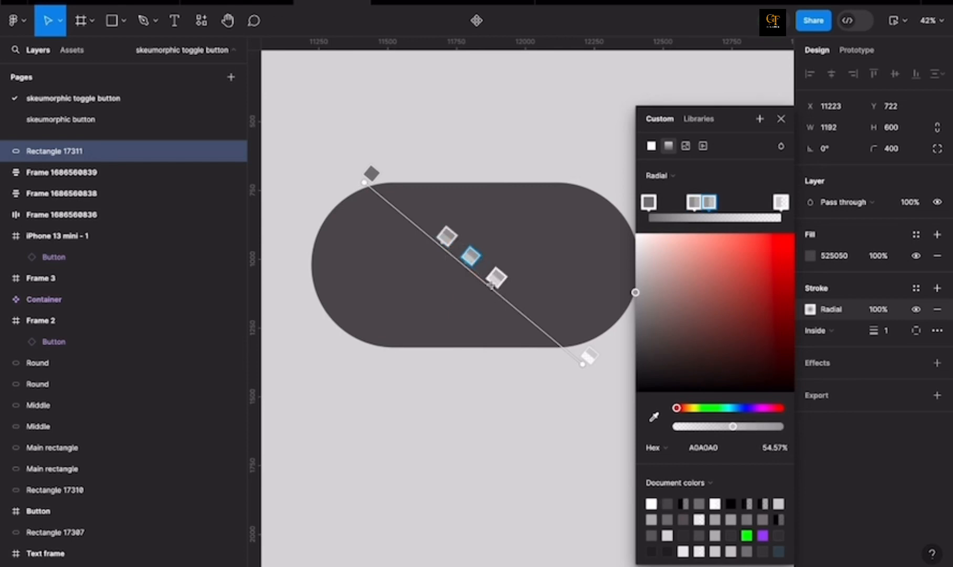
left_click(491, 285)
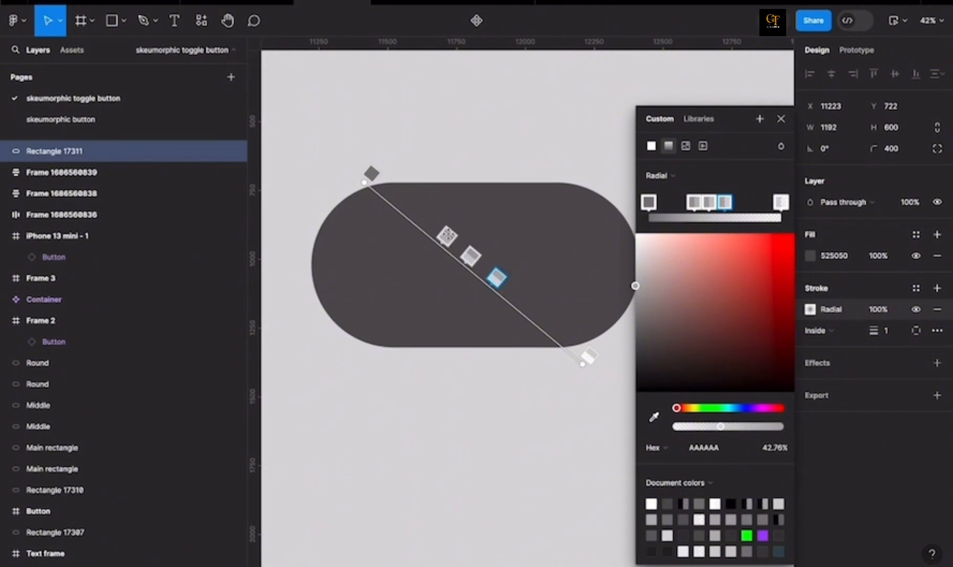
- Set the first intermediate stop of the stroke gradient to B6B5B5
left_click(447, 237)
left_click(709, 448)
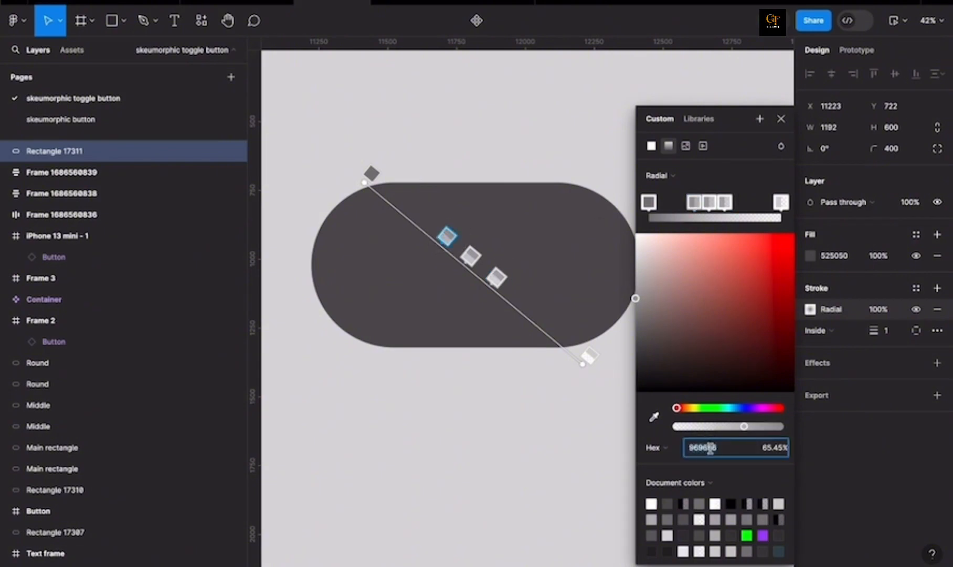
type("b6b5b5")
key("Return")
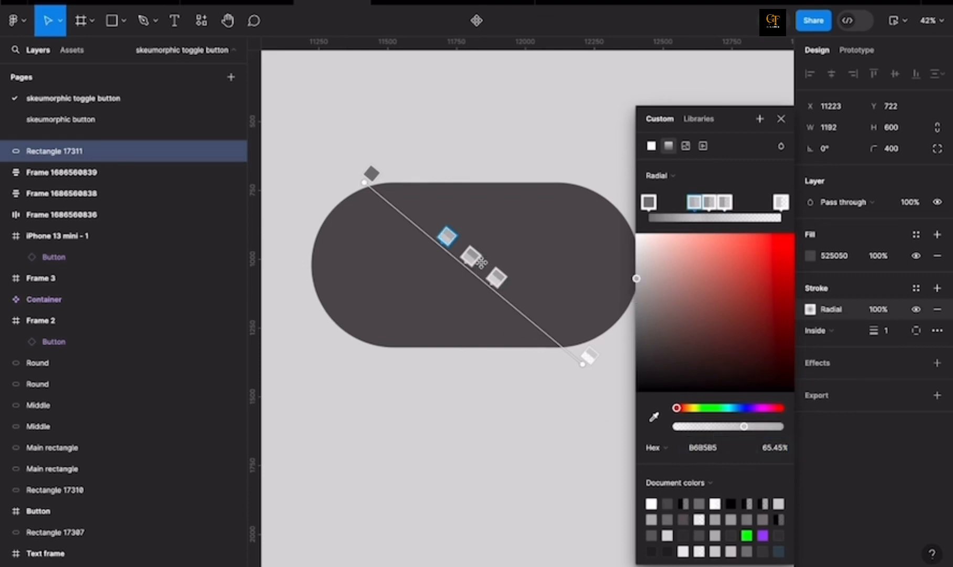
- Space the second and third intermediate gradient stops farther apart along the line and set the second one to FFFFFF
left_click(473, 256)
mouse_move(725, 203)
left_mouse_down()
mouse_move(733, 203)
mouse_move(713, 205)
left_mouse_up()
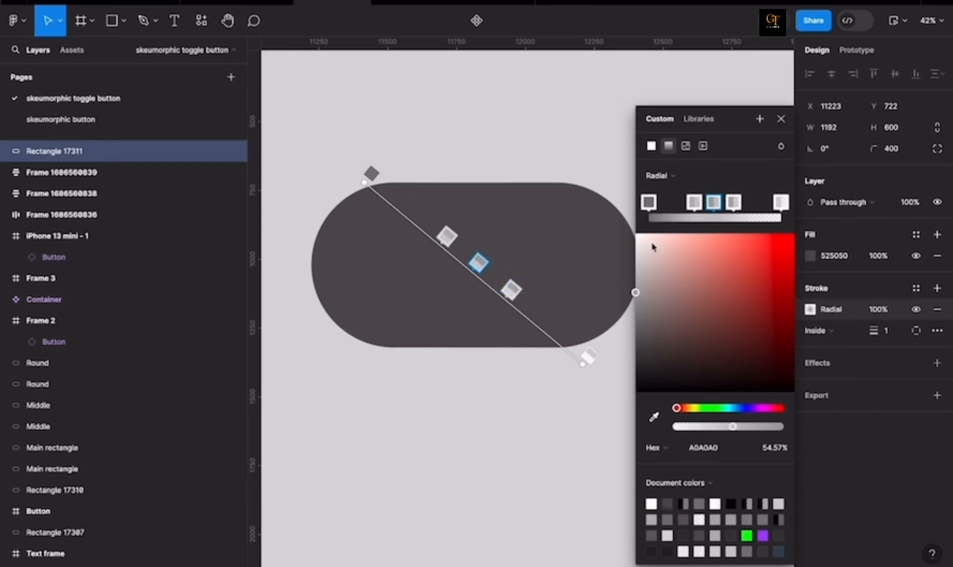
left_click(723, 453)
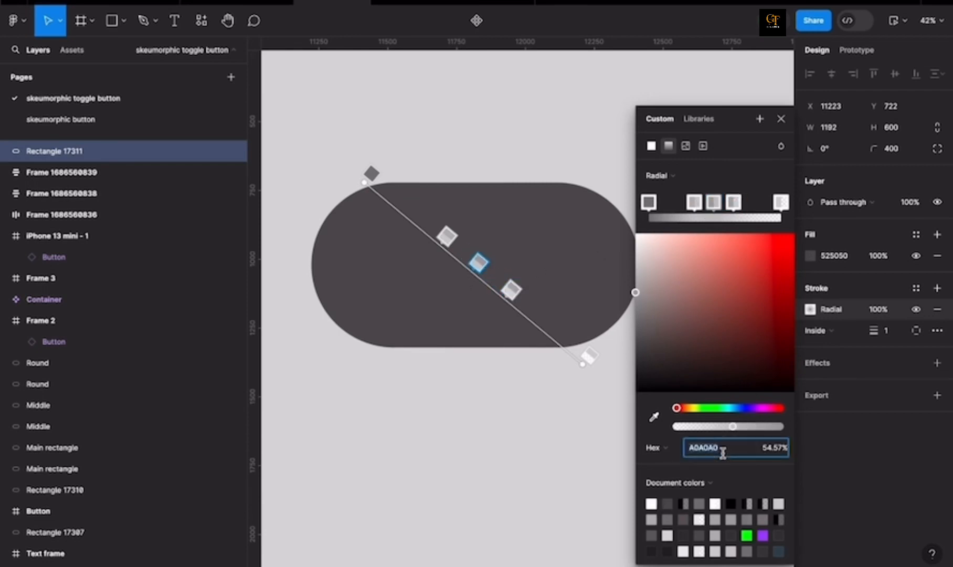
key("BackSpace")
key("Return")
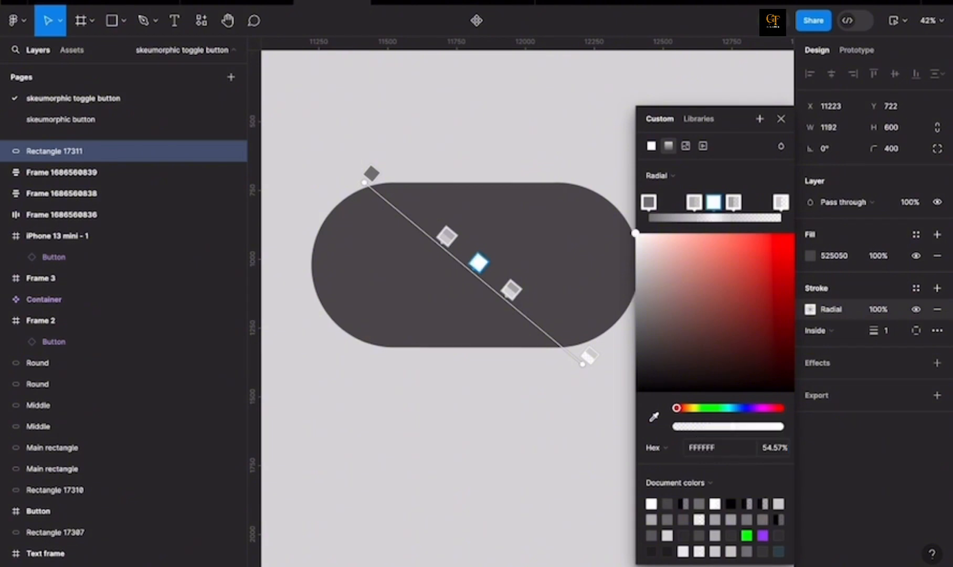
- Set the third intermediate stop of the stroke gradient to 767575 and shift the first intermediate stop slightly toward the start
left_click(512, 290)
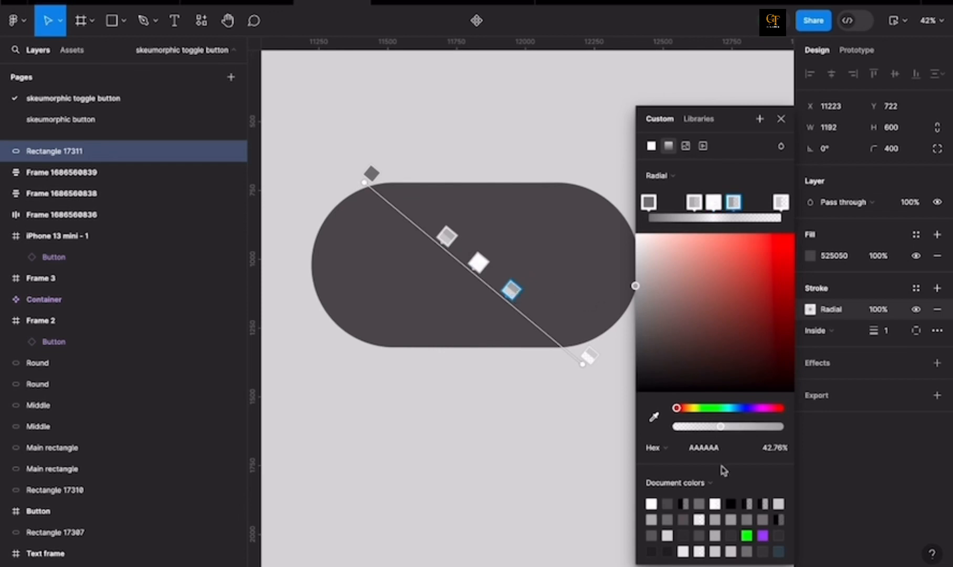
left_click(719, 441)
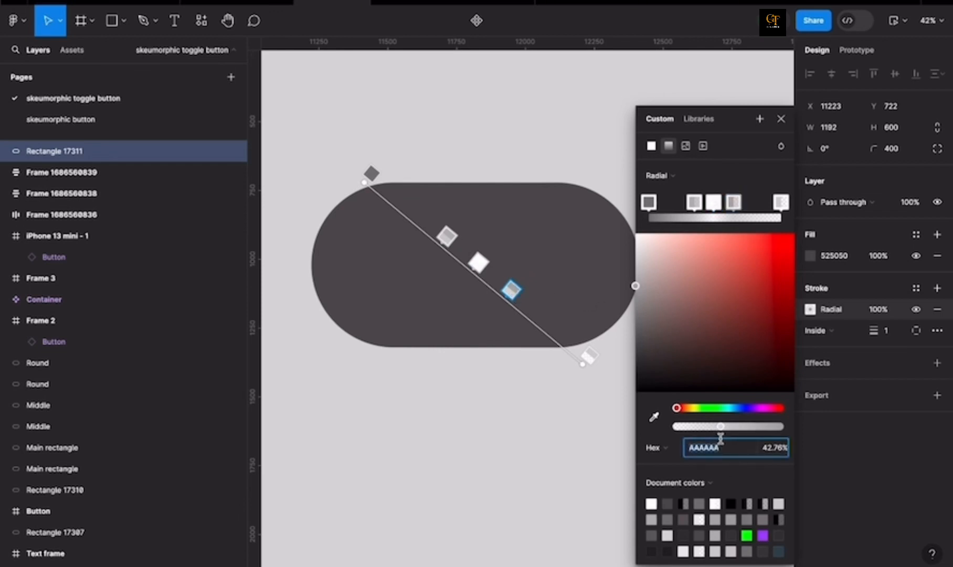
type("767575")
key("Return")
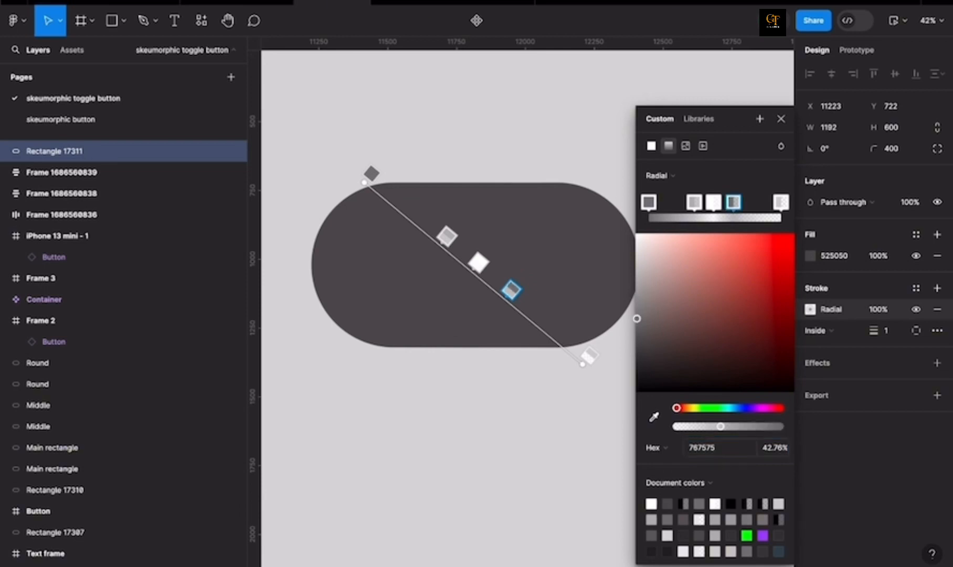
left_click_drag(446, 236, 442, 232)
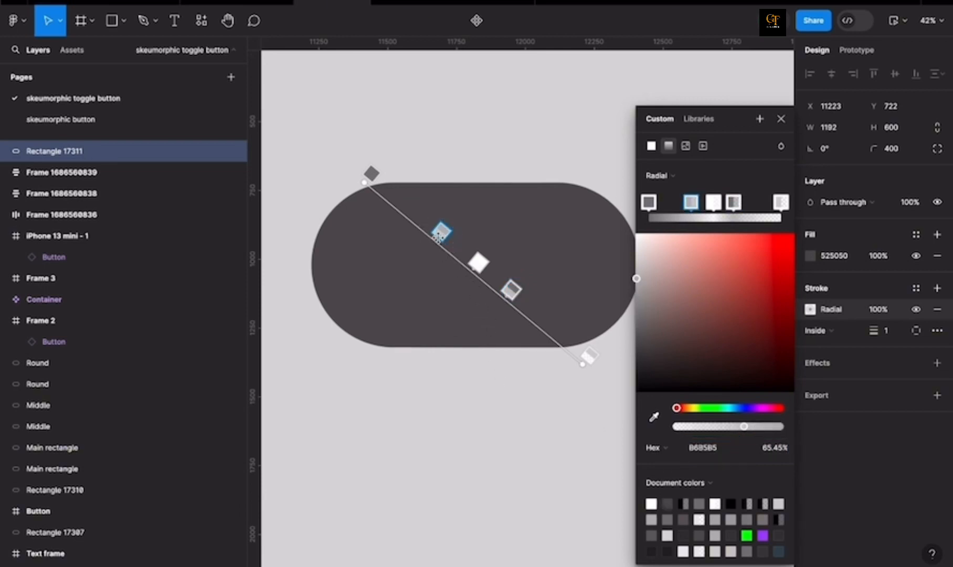
- Align the pill's stroke to Center and set its weight to 90
left_click(855, 332)
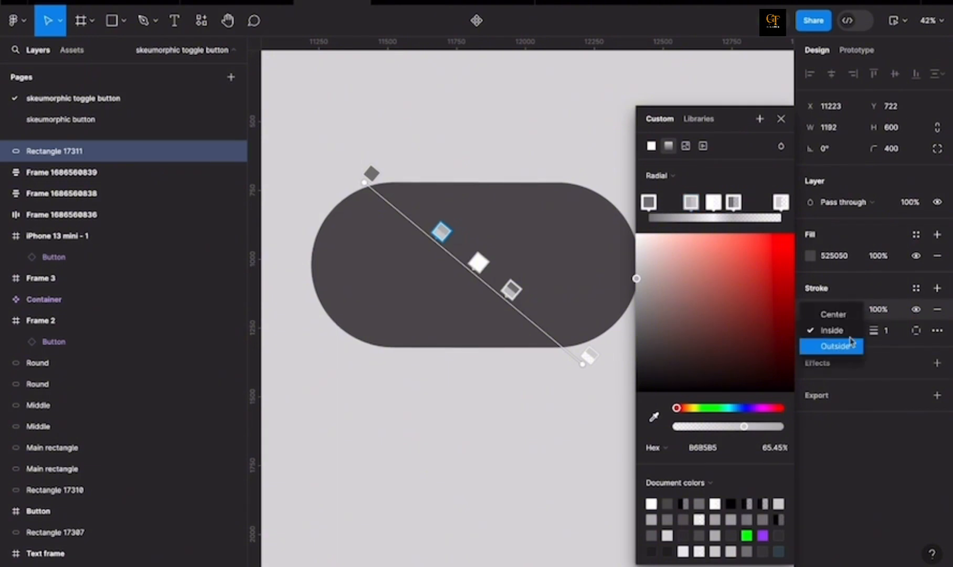
left_click(845, 315)
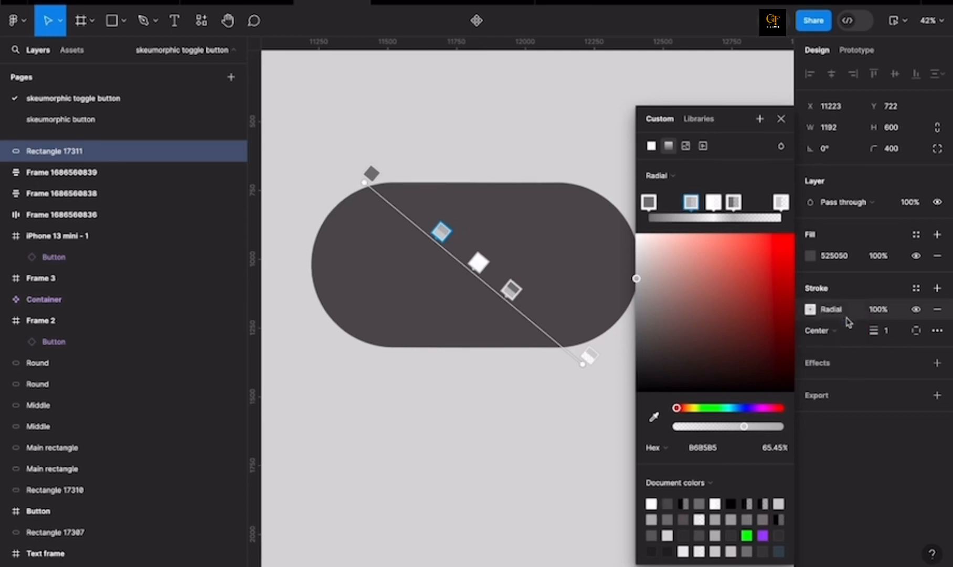
left_click(890, 335)
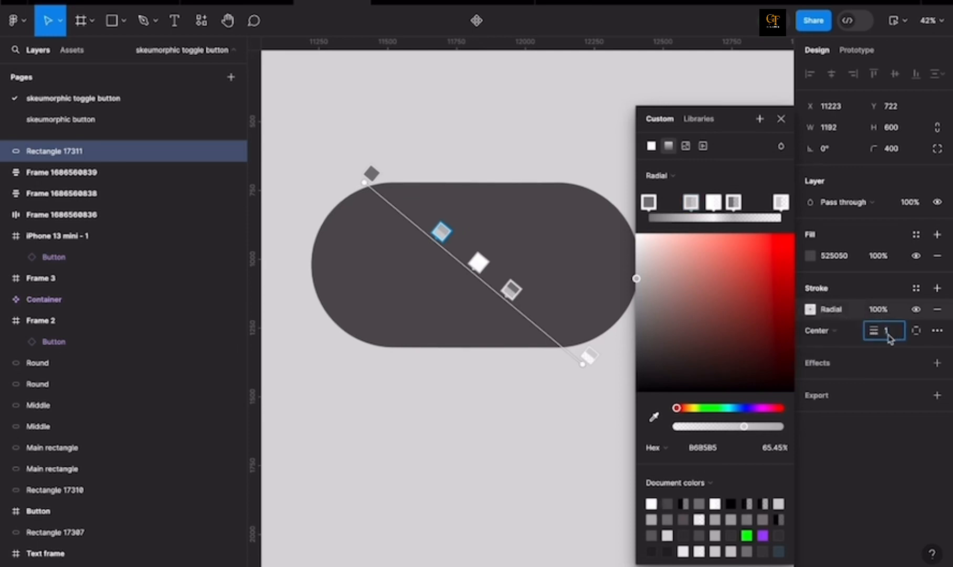
type("90")
key("Return")
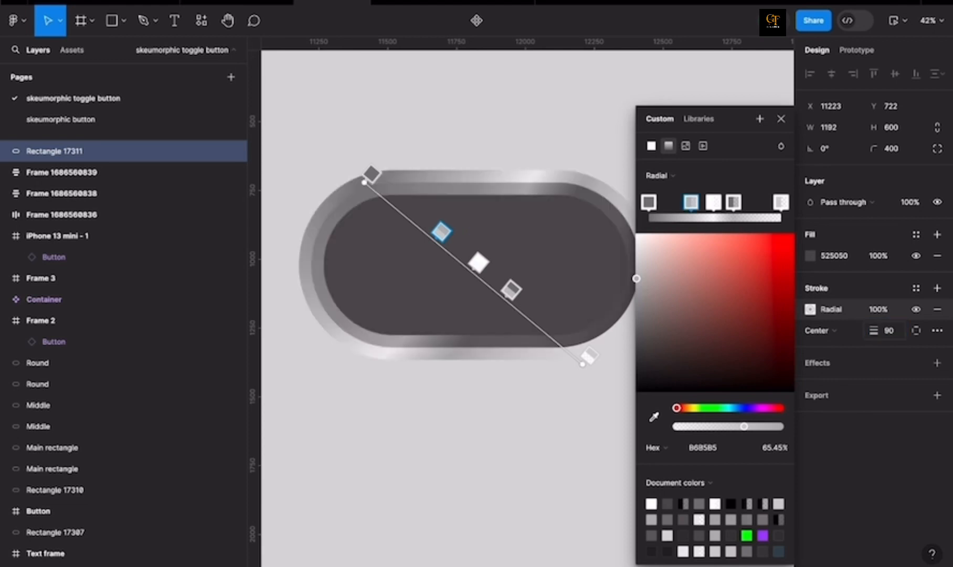
- Extend the stroke gradient's start past the pill's upper-left edge and space its three intermediate stops farther apart
left_click_drag(365, 183, 357, 172)
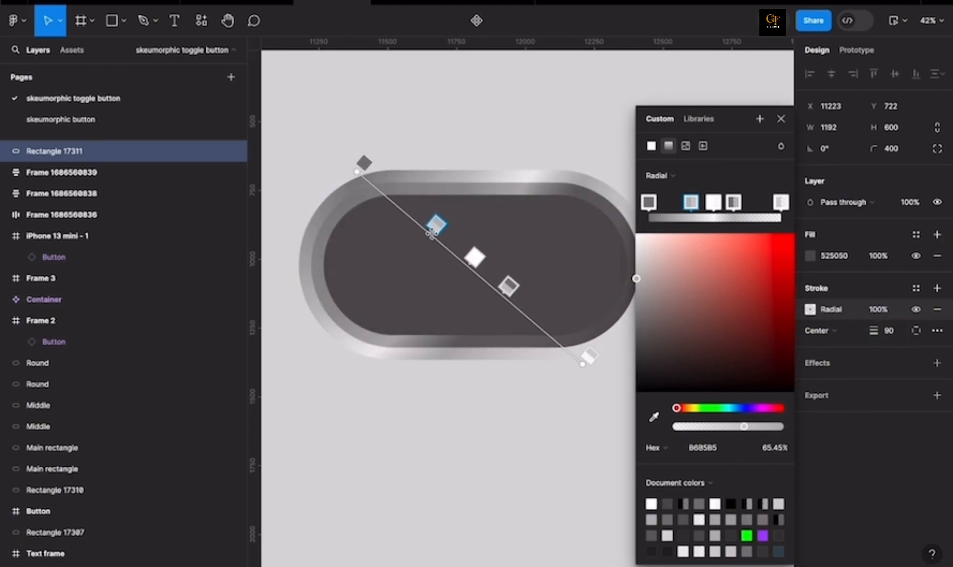
mouse_move(432, 233)
left_mouse_down()
mouse_move(402, 203)
mouse_move(431, 227)
left_mouse_up()
left_click_drag(475, 257, 525, 300)
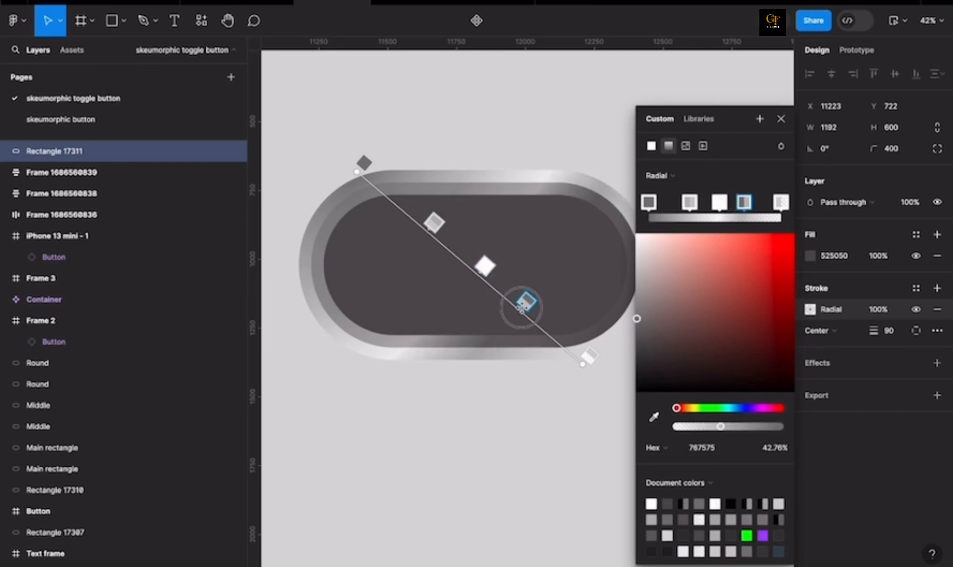
left_click_drag(484, 266, 477, 259)
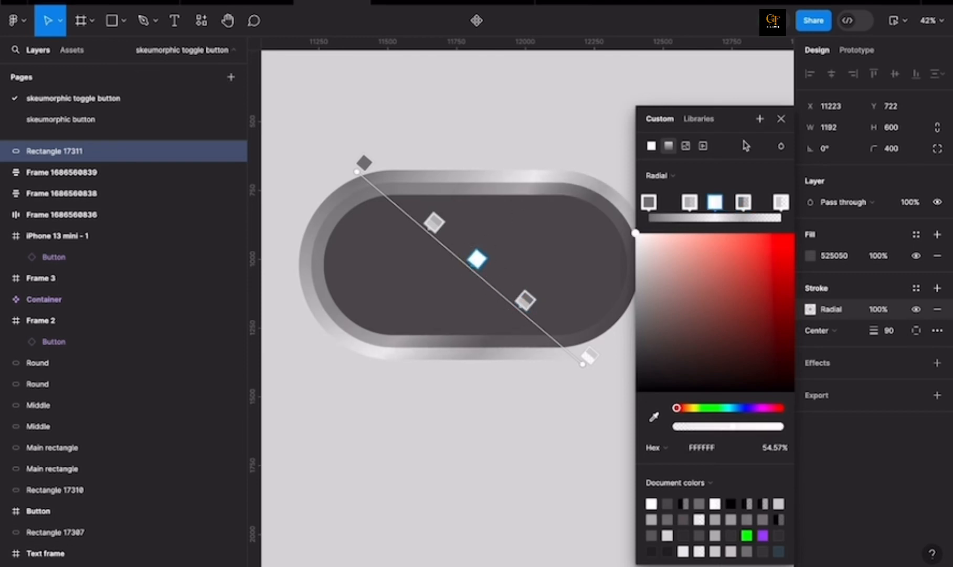
left_click(781, 121)
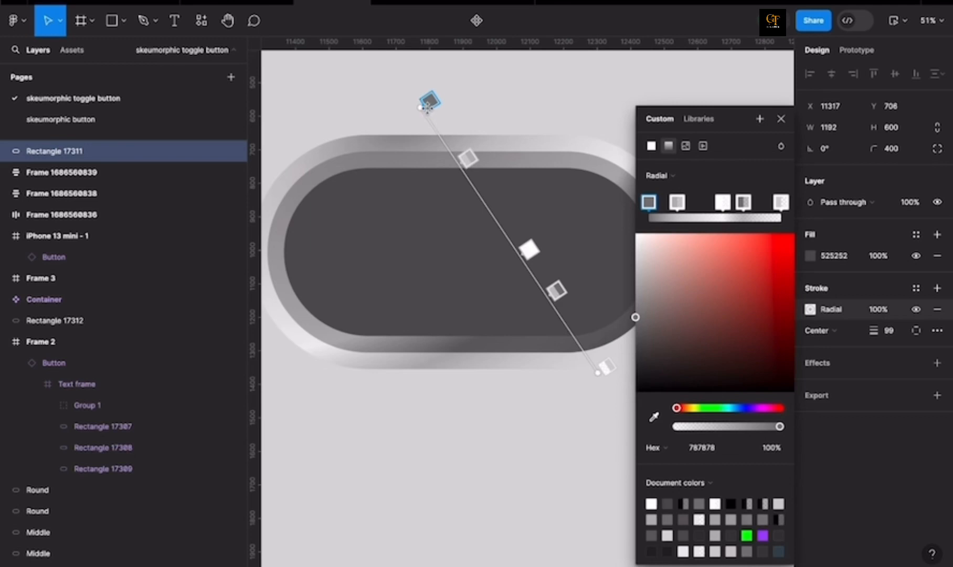
- Shift the stroke gradient's start handle outward to the left and move the first two intermediate stops closer together
left_click_drag(417, 106, 404, 113)
left_click_drag(454, 159, 462, 177)
scroll(512, 194, "down", 2)
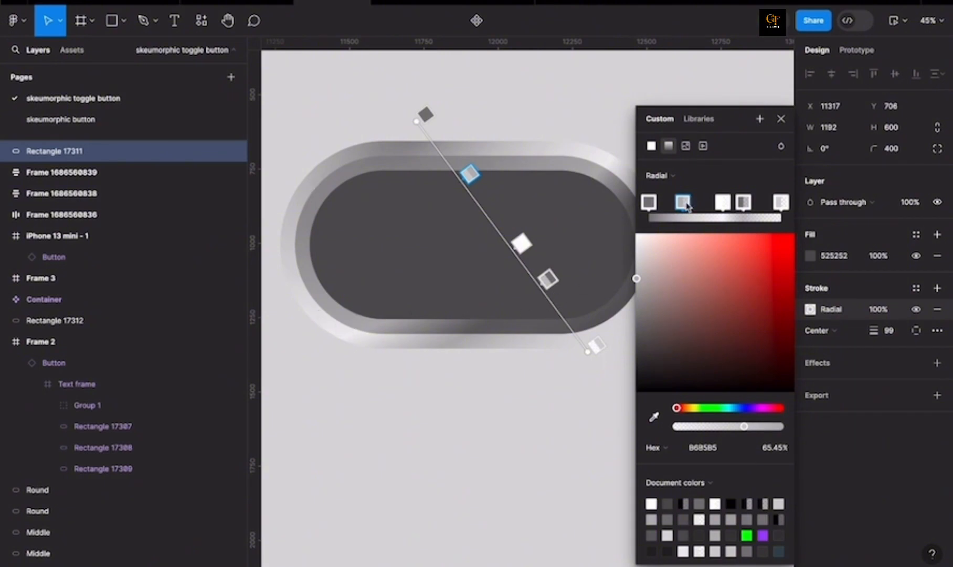
left_click(722, 204)
left_click(743, 208)
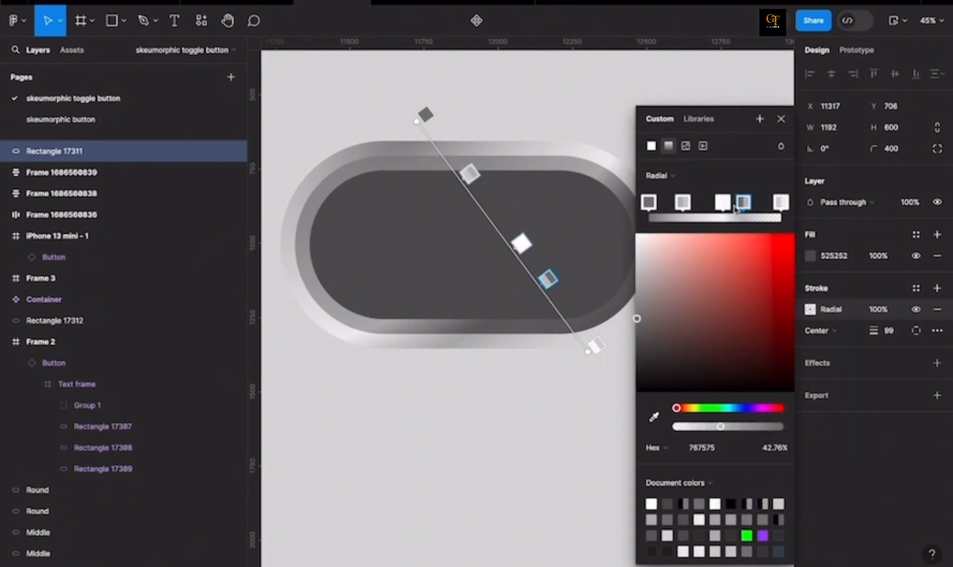
left_click_drag(723, 203, 698, 208)
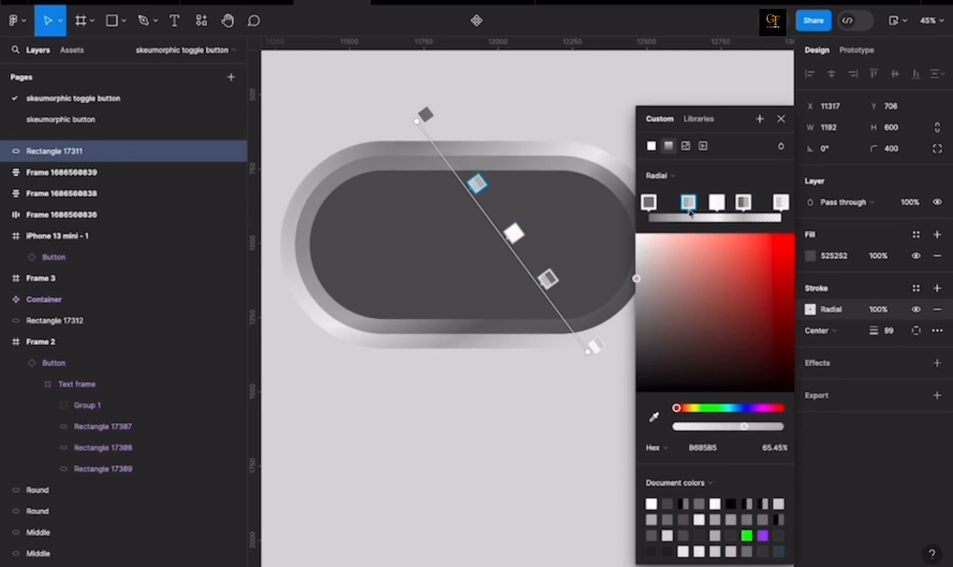
- Raise the opacity of the three intermediate stops and the end stop of the stroke gradient to 100%
left_click_drag(747, 430, 793, 428)
left_click(717, 203)
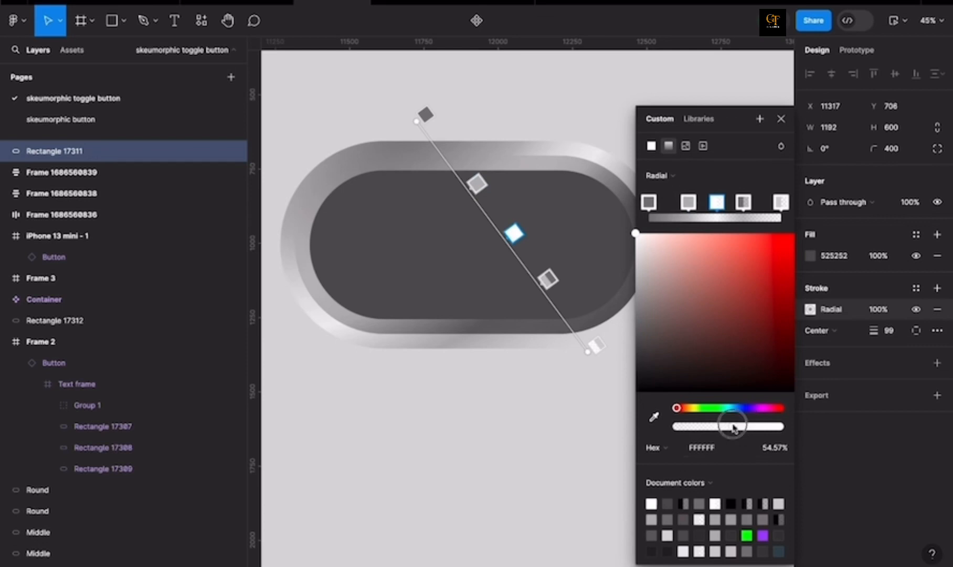
left_click_drag(733, 426, 793, 429)
left_click(746, 206)
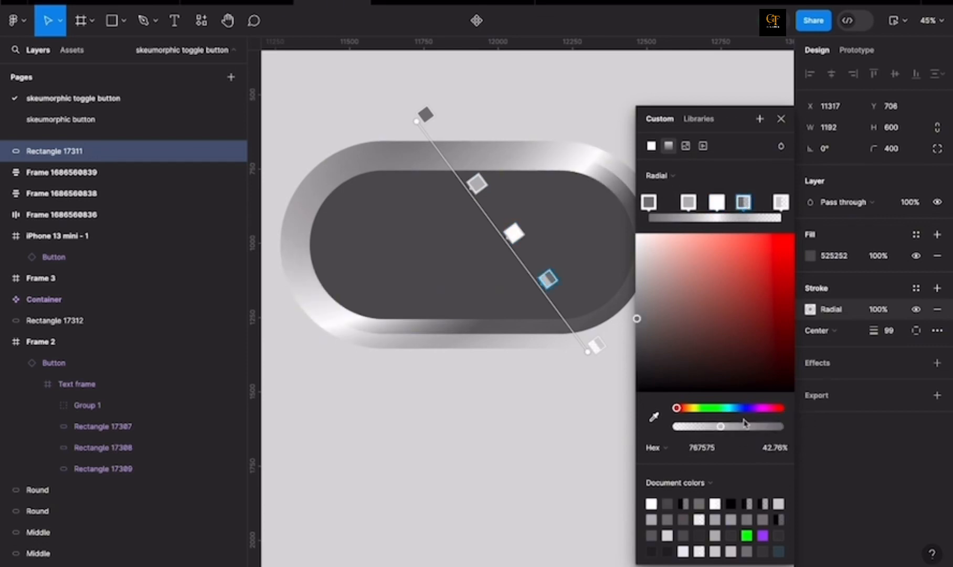
left_click_drag(726, 429, 803, 426)
left_click(781, 202)
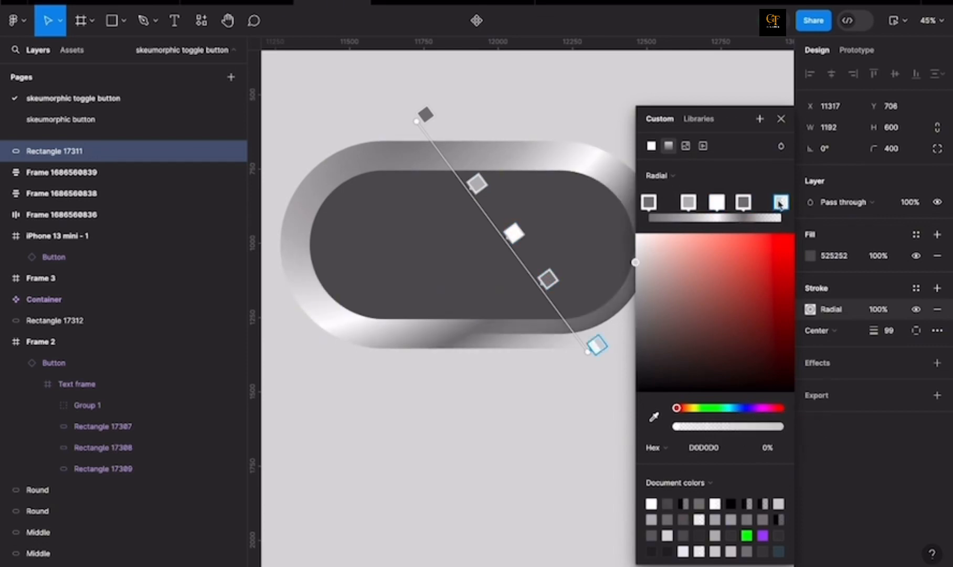
left_click_drag(677, 426, 809, 429)
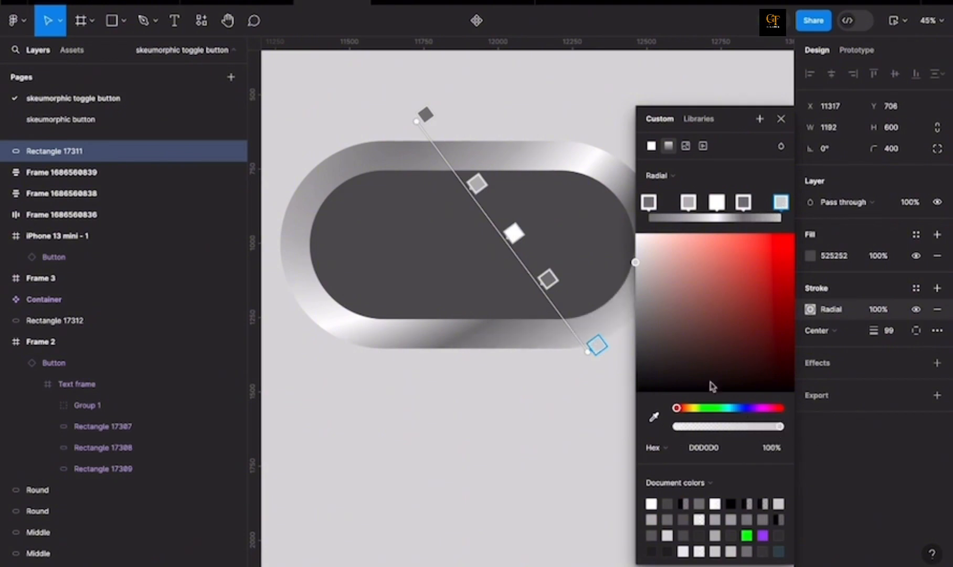
- Readjust the stroke gradient's start point and slide the white and 767575 stops toward the end of the line
scroll(483, 272, "down", 5, "ctrl")
left_click(453, 191)
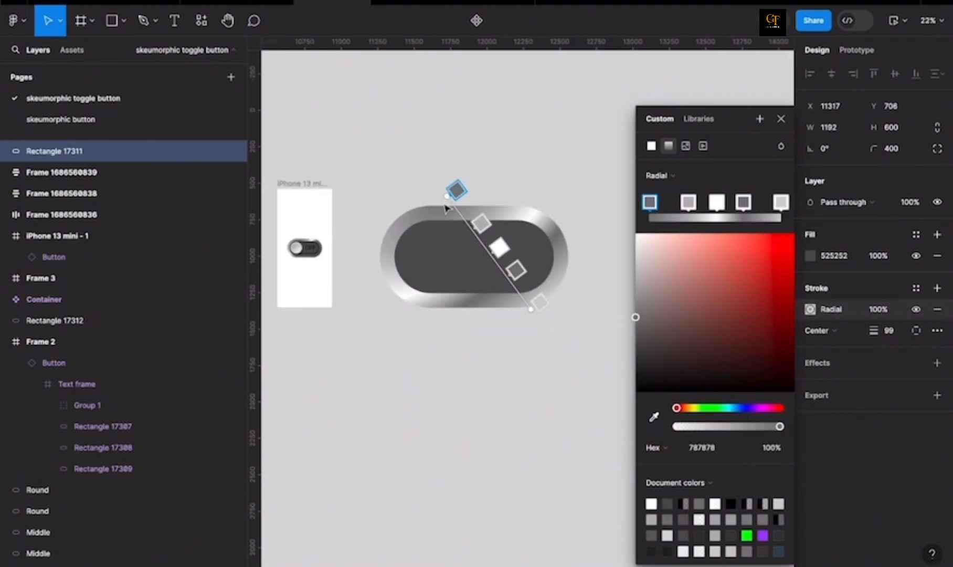
mouse_move(444, 194)
left_mouse_down()
mouse_move(420, 206)
mouse_move(441, 203)
left_mouse_up()
scroll(476, 280, "up", 3, "ctrl")
left_click(505, 251)
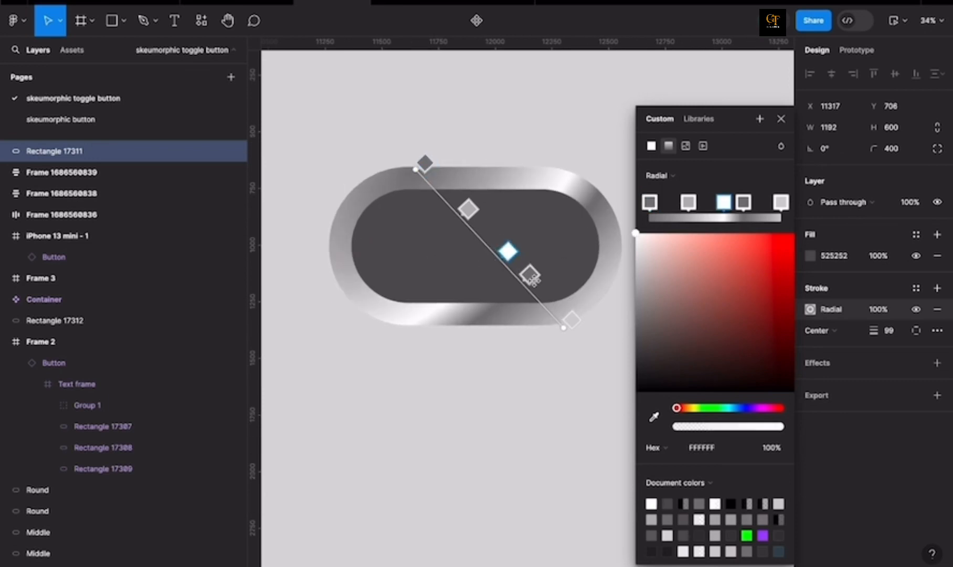
left_click(528, 276)
left_click_drag(528, 284, 554, 299)
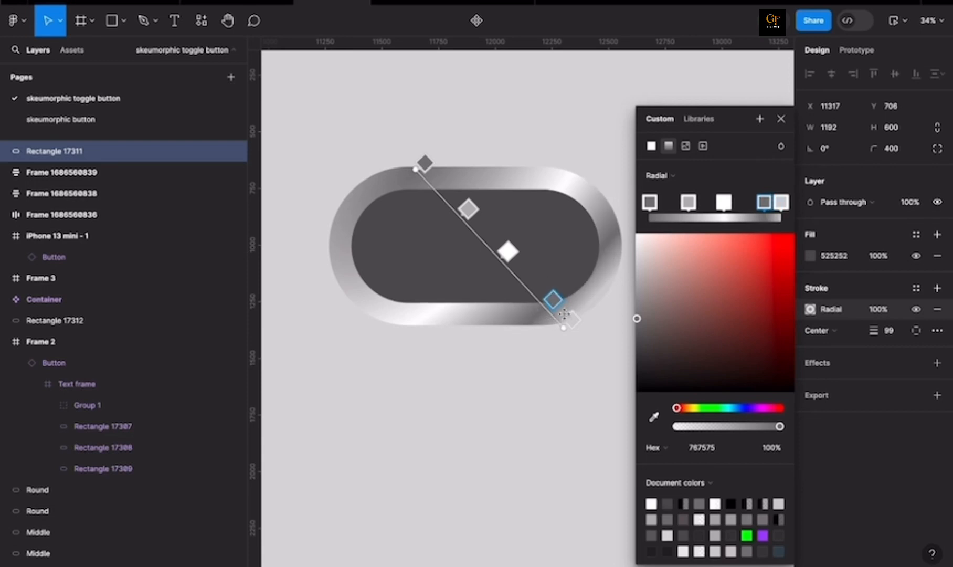
- Extend the stroke gradient's end point beyond the pill's lower-right edge and finish editing the gradient
left_click_drag(574, 334, 591, 366)
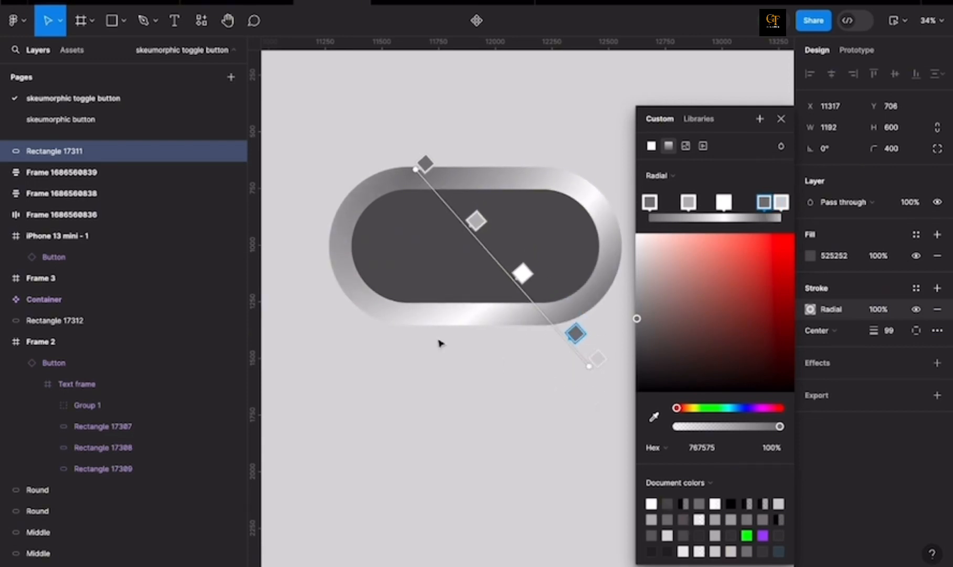
scroll(442, 336, "down", 1)
left_click(781, 120)
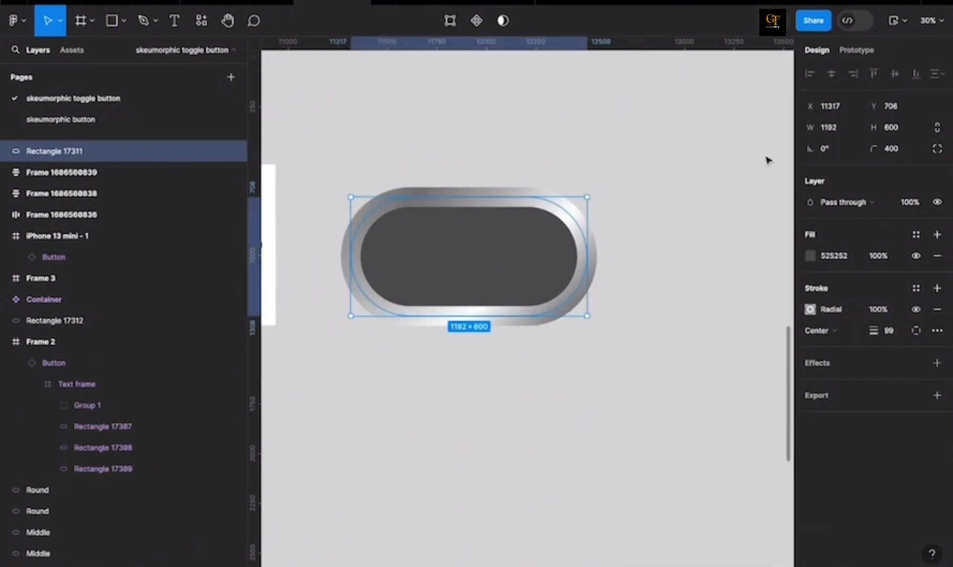
- Add an effect to the pill and change its type to Inner shadow
scroll(392, 278, "up", 4)
scroll(630, 289, "down", 1)
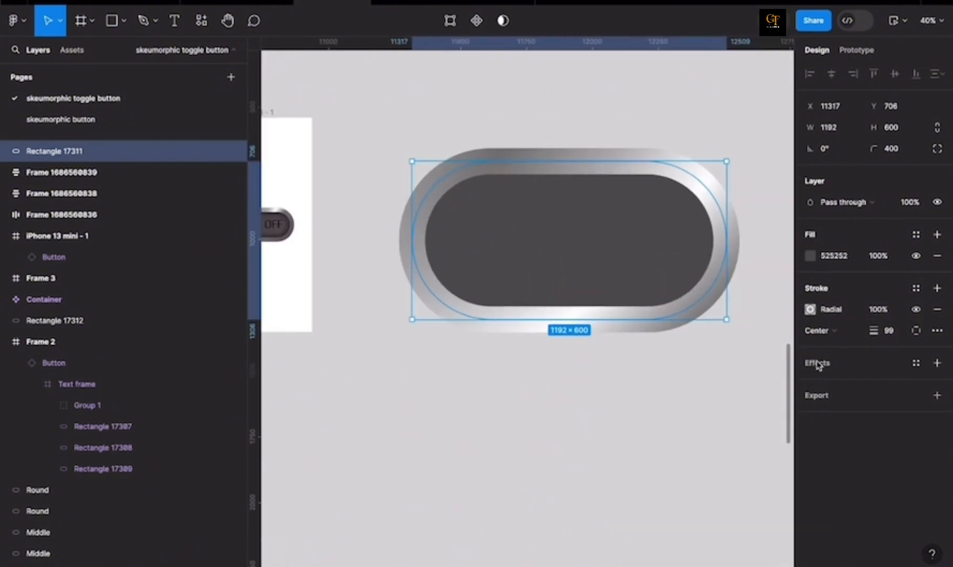
left_click(937, 363)
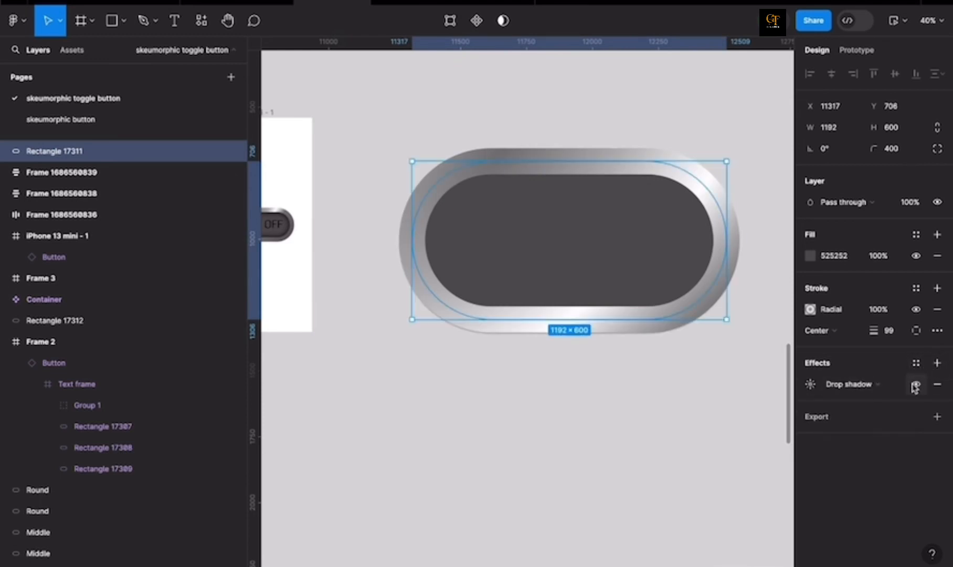
left_click(891, 387)
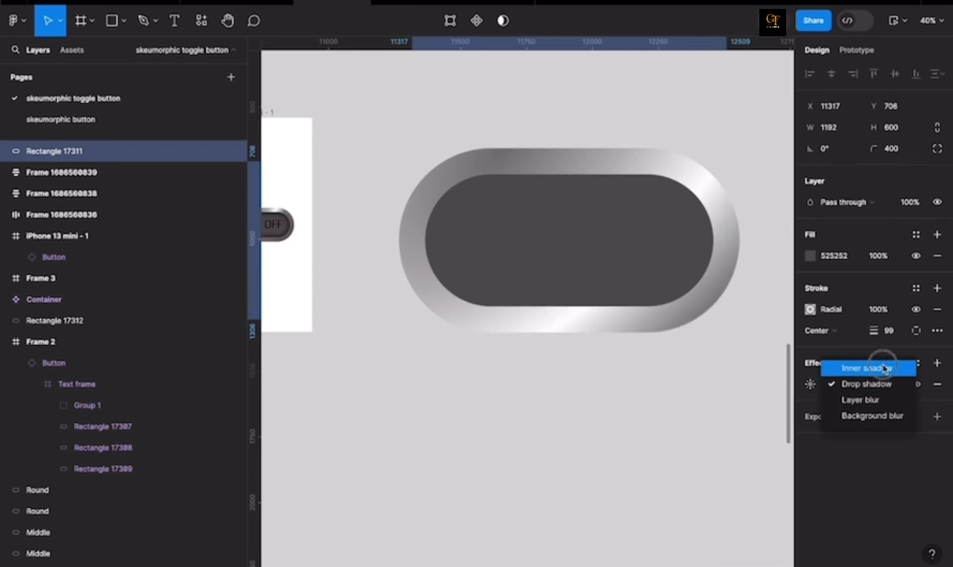
left_click(883, 369)
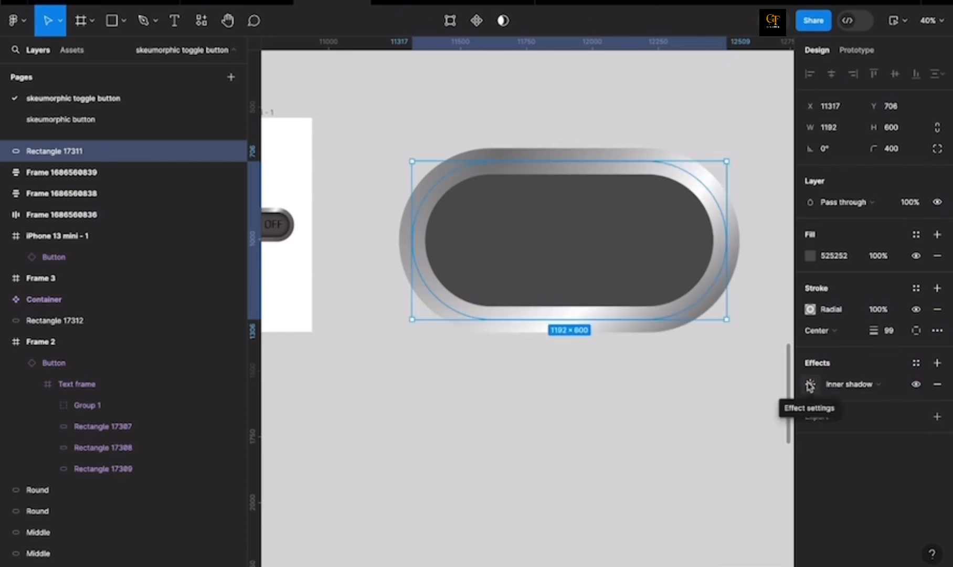
- Set the pill's inner shadow to X 7, Y 0, blur 25 and spread 100
left_click(810, 386)
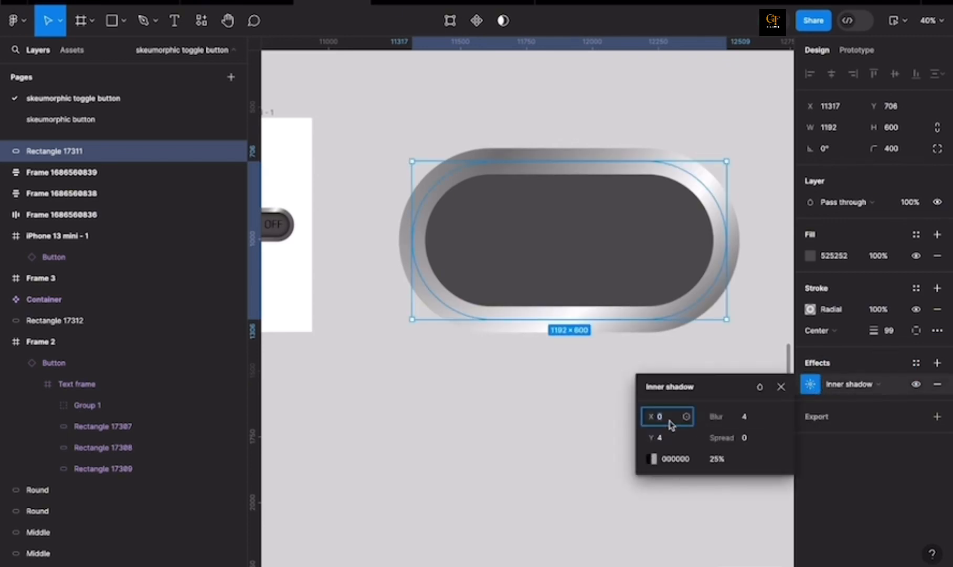
left_click(672, 437)
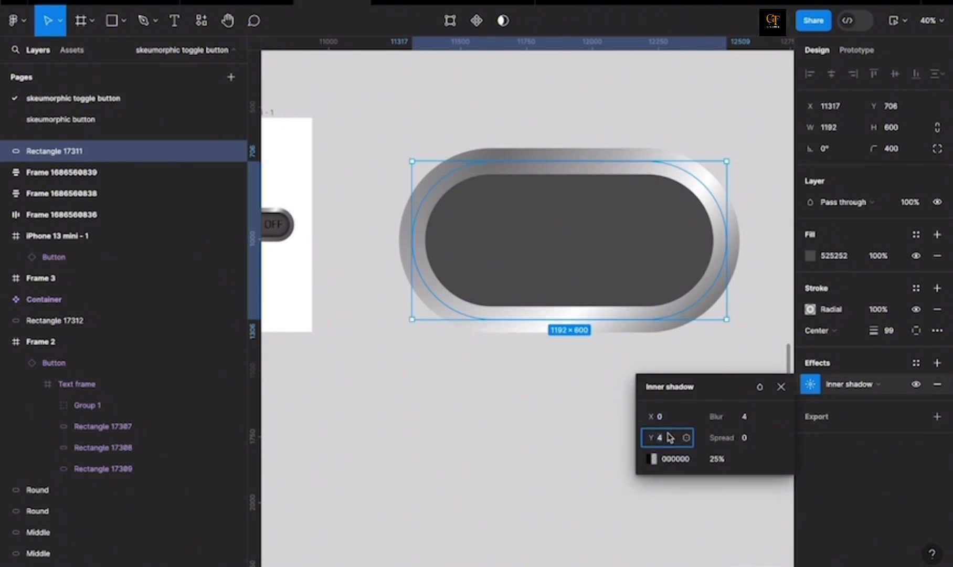
left_click(666, 417)
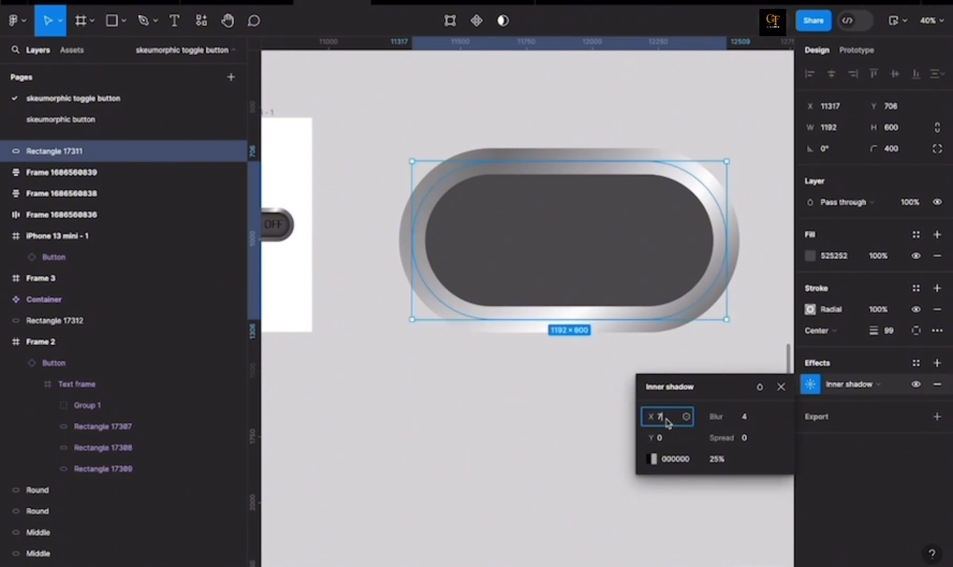
type("7")
left_click(750, 417)
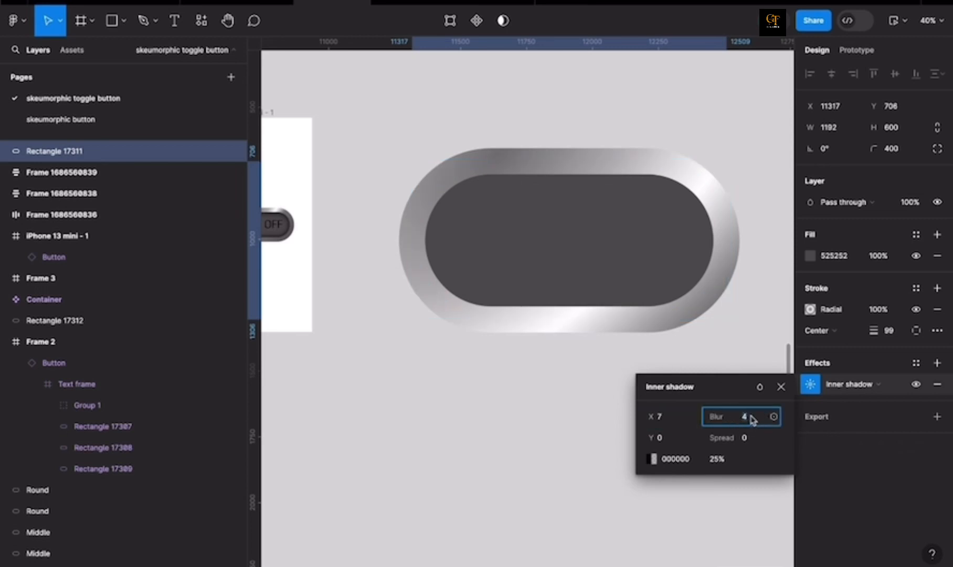
type("25")
key("Return")
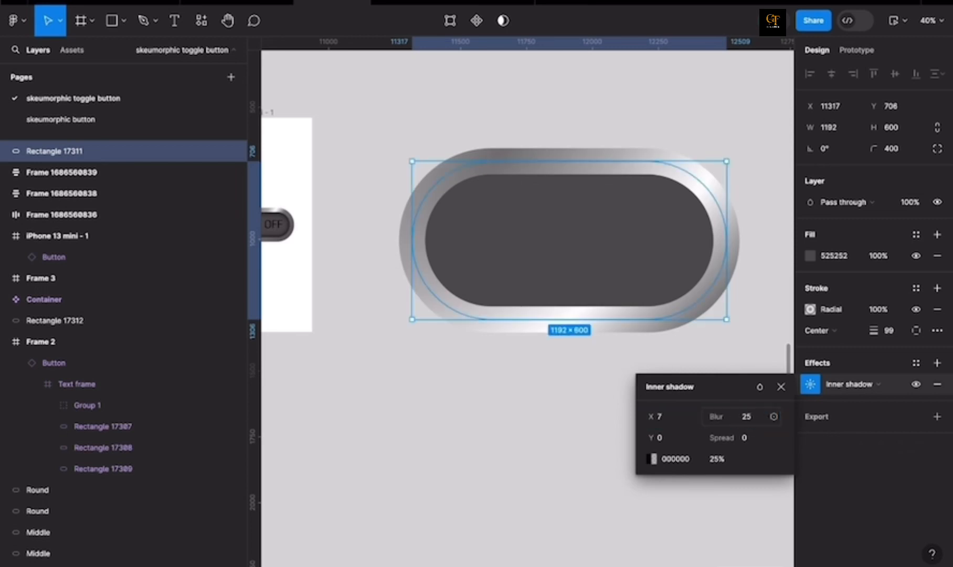
left_click(756, 435)
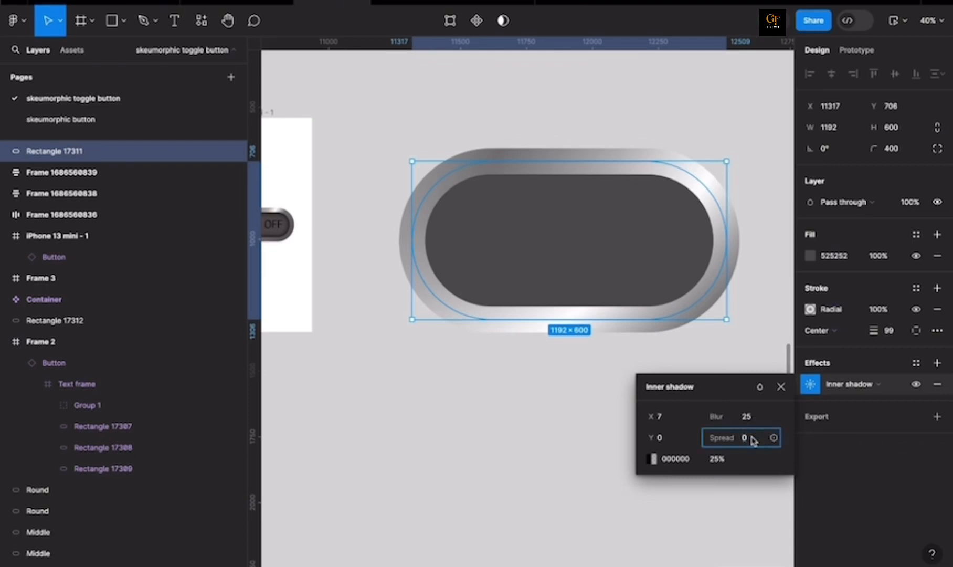
key("Return")
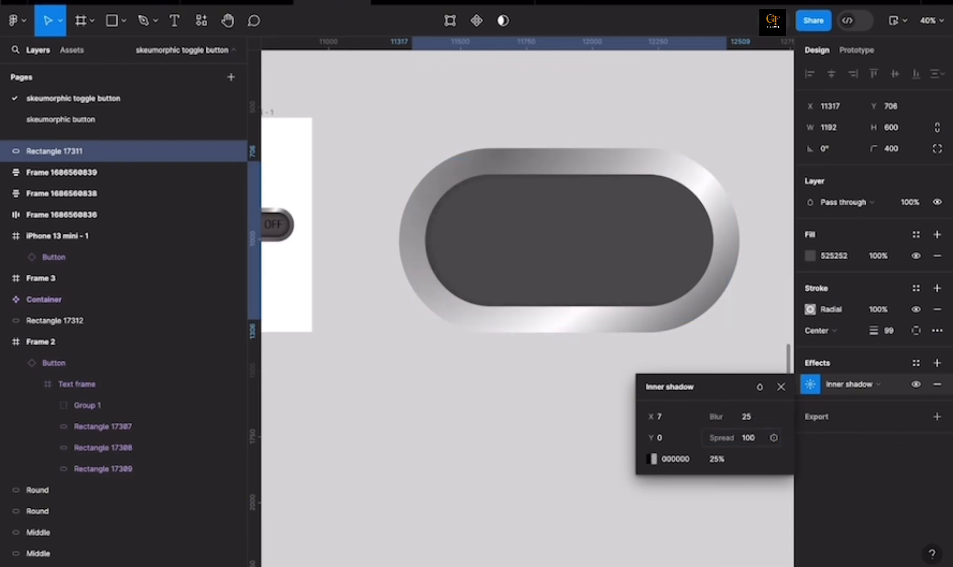
- Set the pill's inner shadow spread to 125
left_click(755, 441)
type("125")
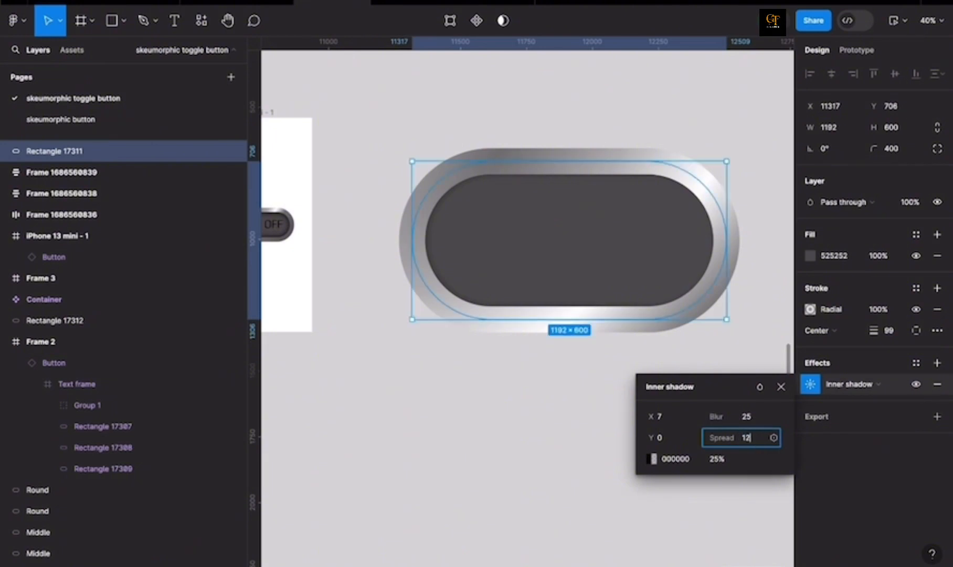
key("Return")
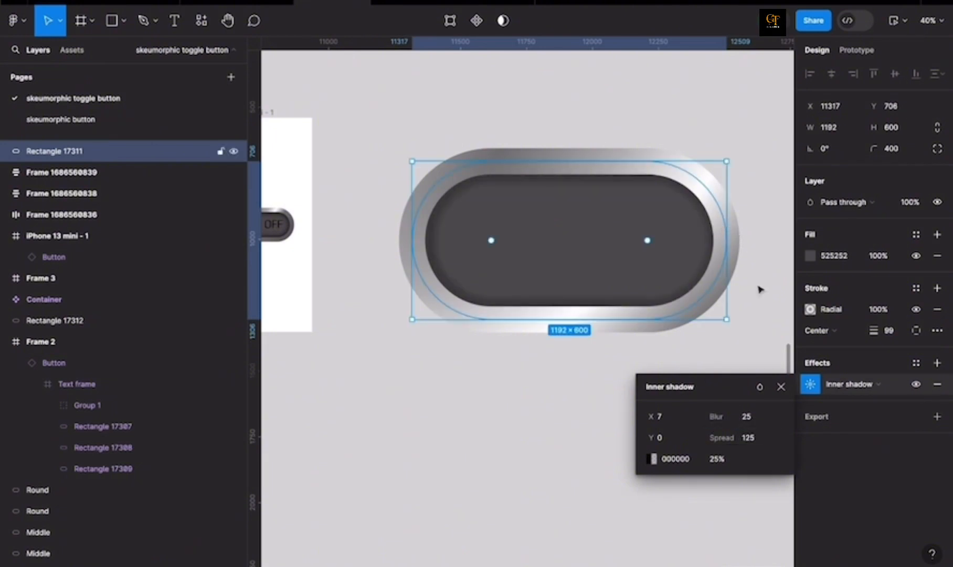
- Examine the pill's inner shadow and metallic rim up close and from a distance
scroll(706, 173, "up", 1)
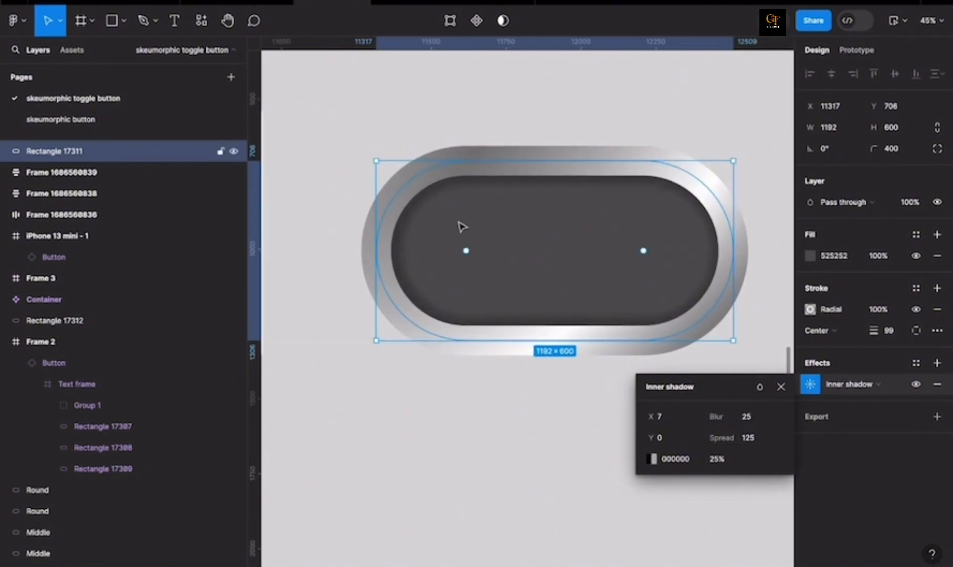
scroll(570, 204, "up", 1)
scroll(636, 204, "up", 1)
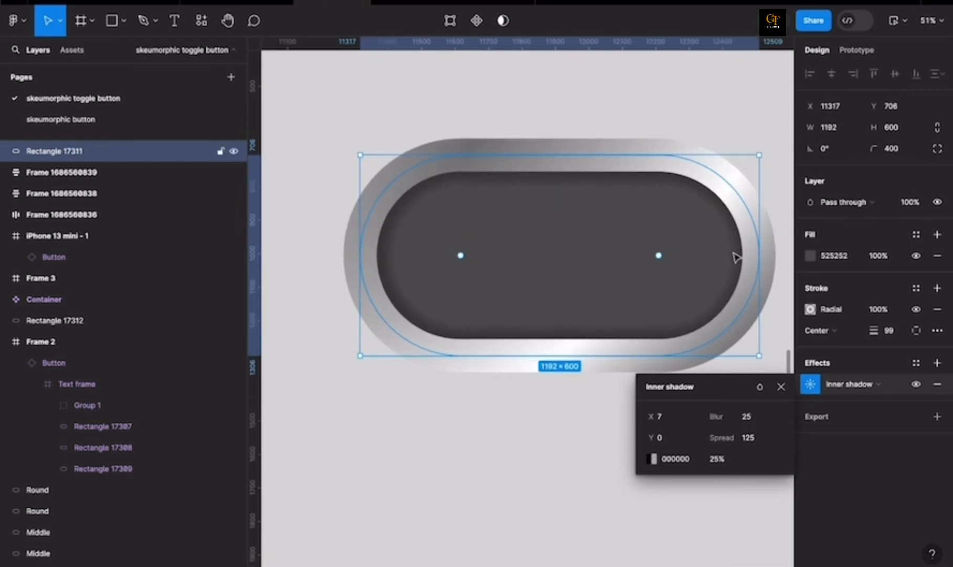
left_click(590, 123)
scroll(527, 197, "up", 3)
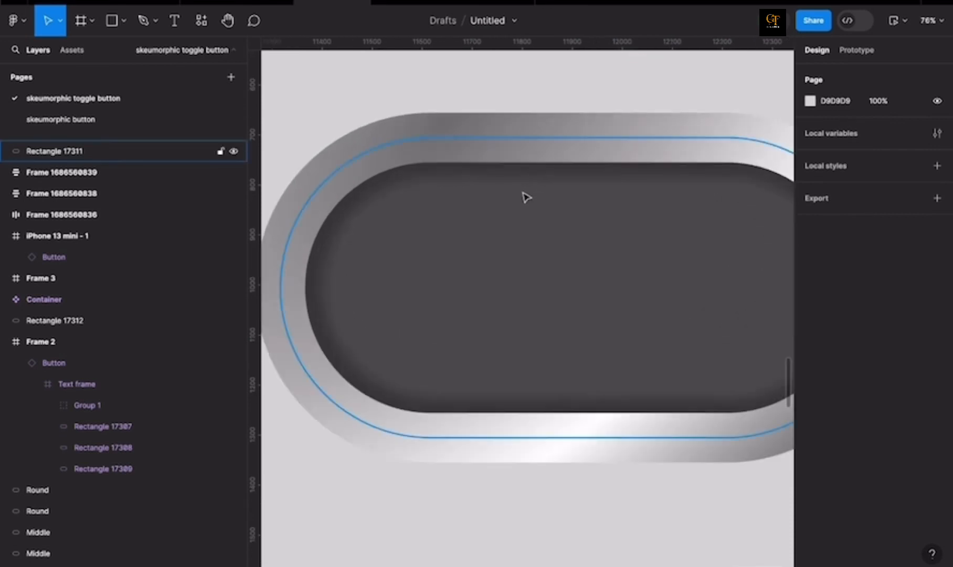
scroll(490, 260, "up", 1)
scroll(593, 284, "down", 1)
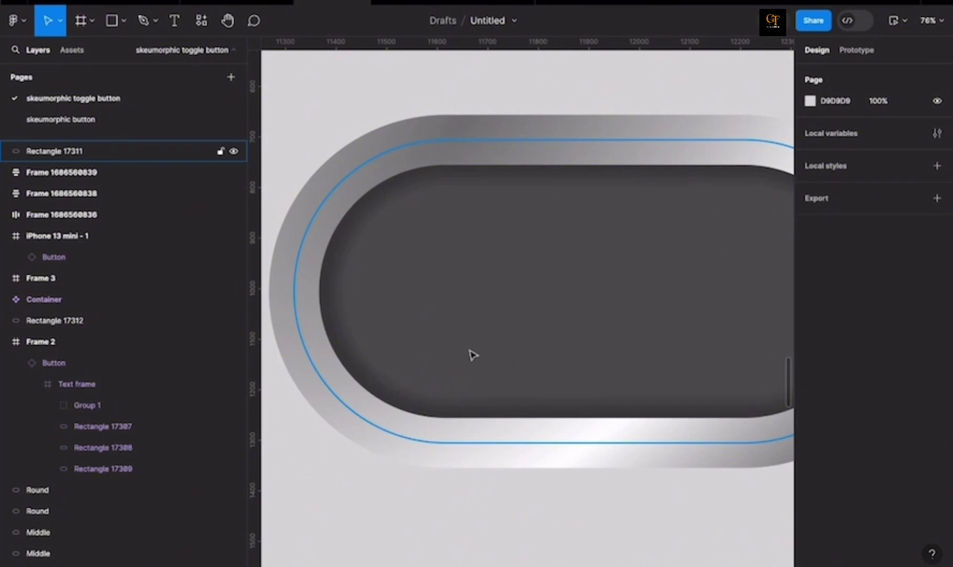
scroll(473, 356, "down", 2)
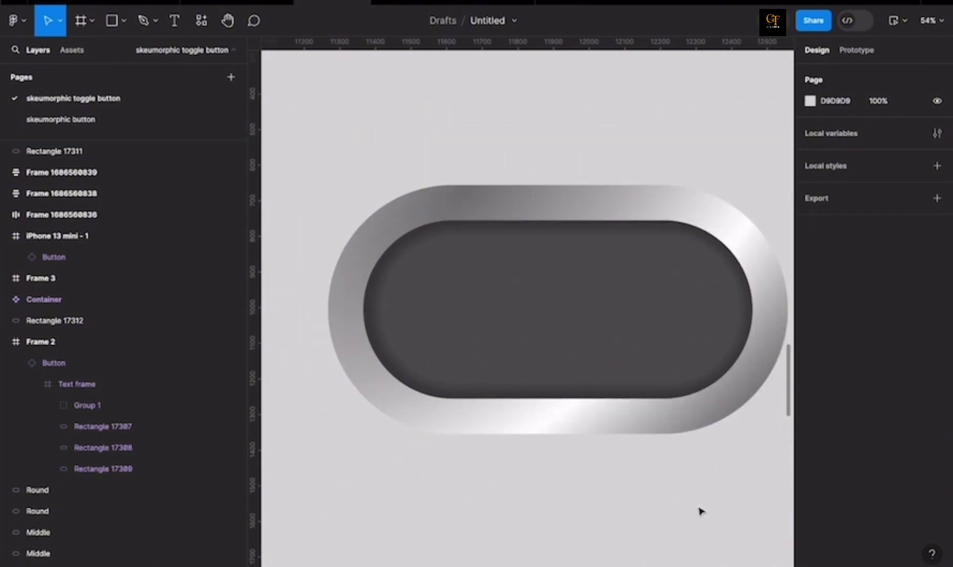
scroll(553, 470, "down", 1)
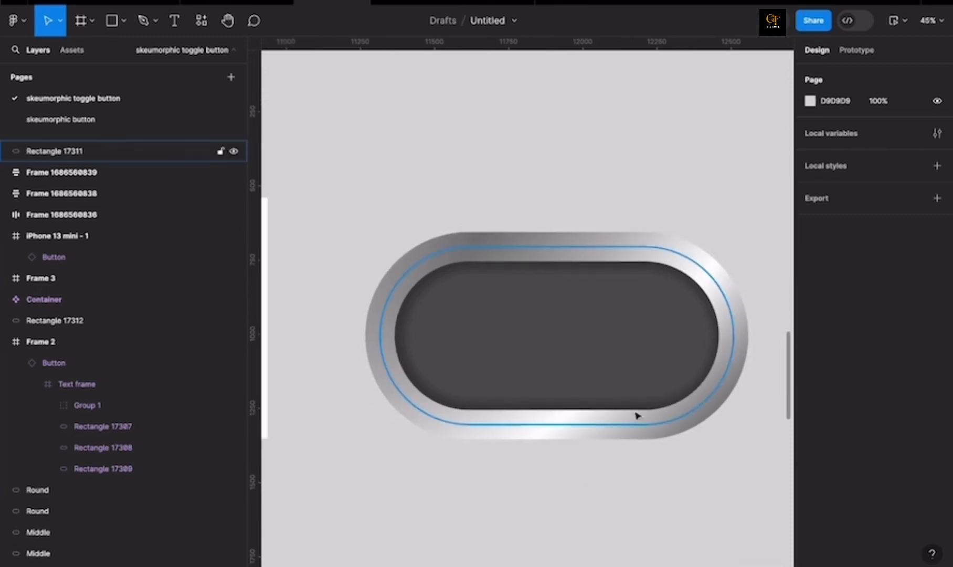
scroll(634, 415, "up", 3)
scroll(503, 370, "down", 2)
left_click(570, 288)
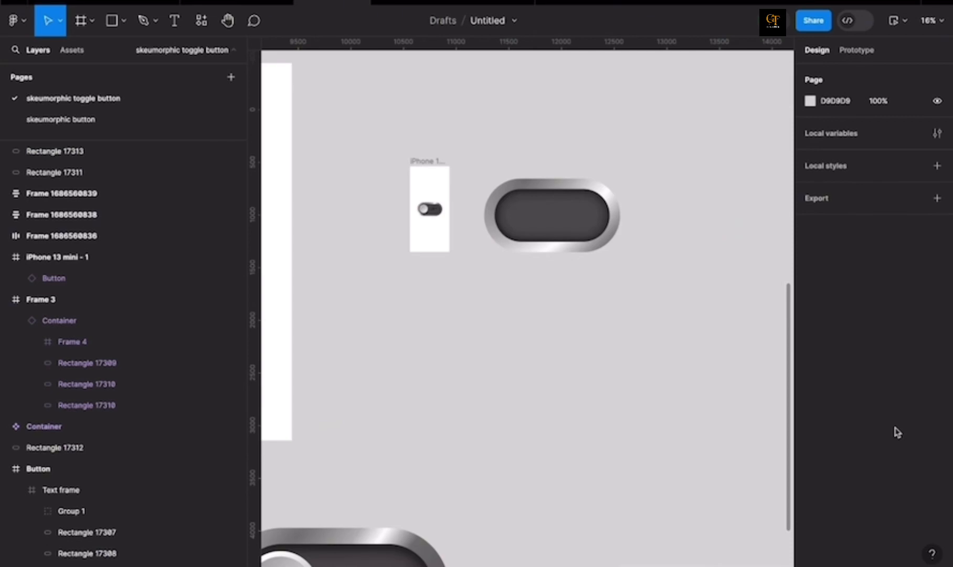
scroll(609, 231, "up", 2)
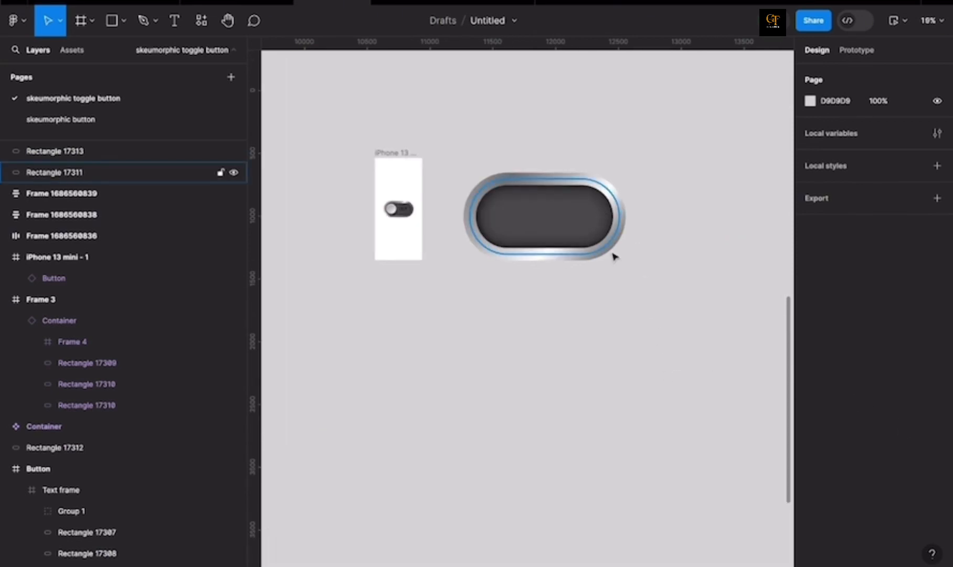
scroll(602, 205, "up", 1)
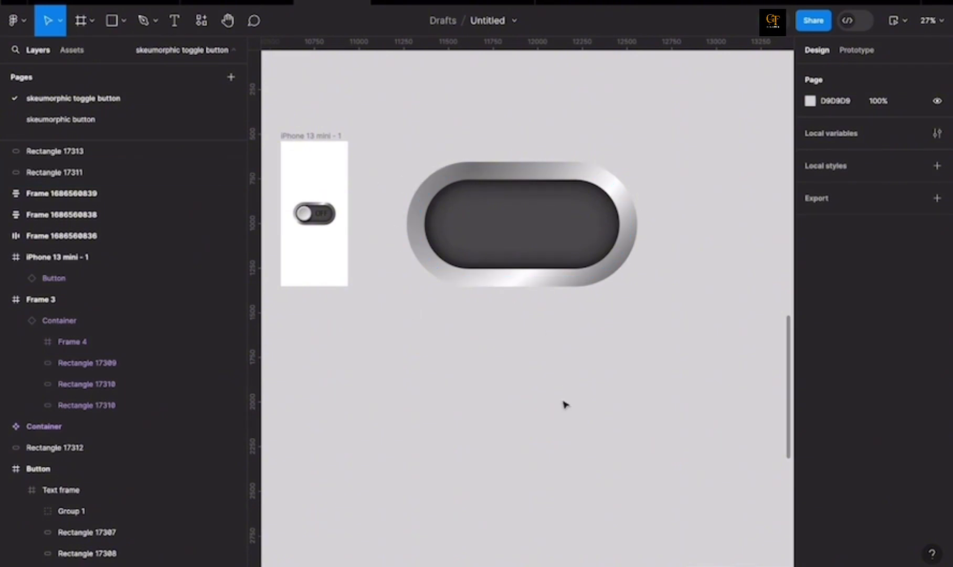
- Draw a rectangle about 1123 × 371 below the pill and fill it with the pill's dark gray 525252, sampled from its centre
key("r")
mouse_move(432, 330)
left_mouse_down()
mouse_move(543, 424)
mouse_move(633, 396)
left_mouse_up()
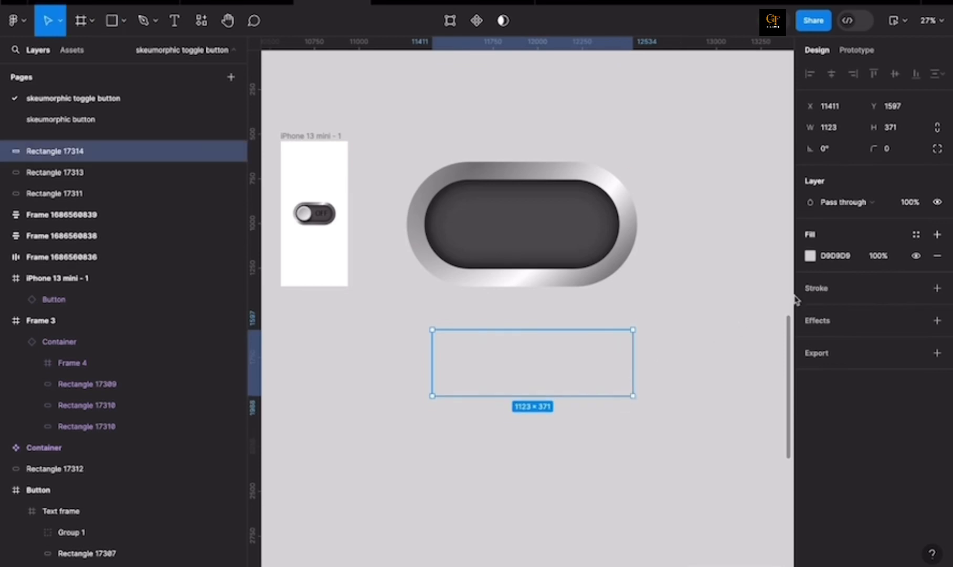
left_click(811, 256)
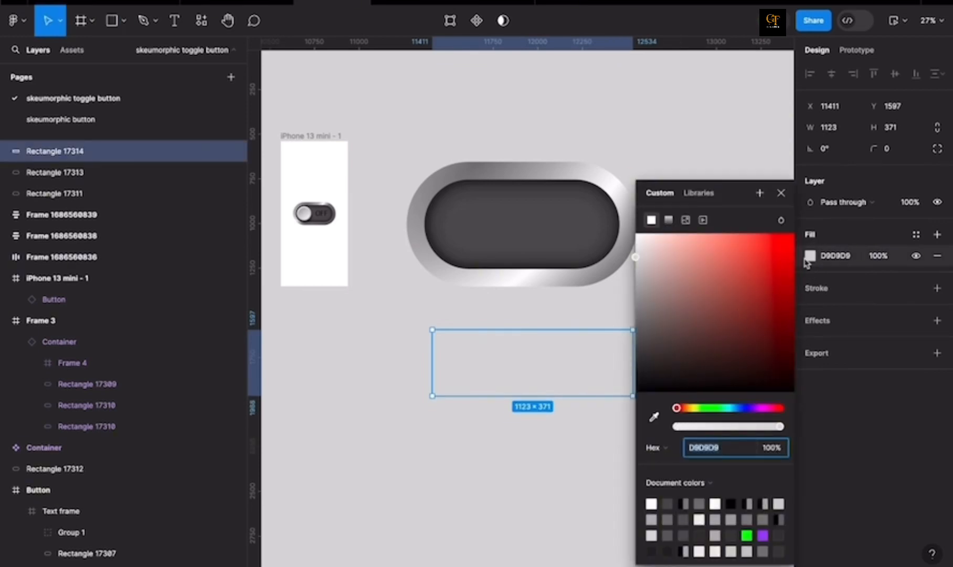
left_click(657, 419)
left_click(566, 212)
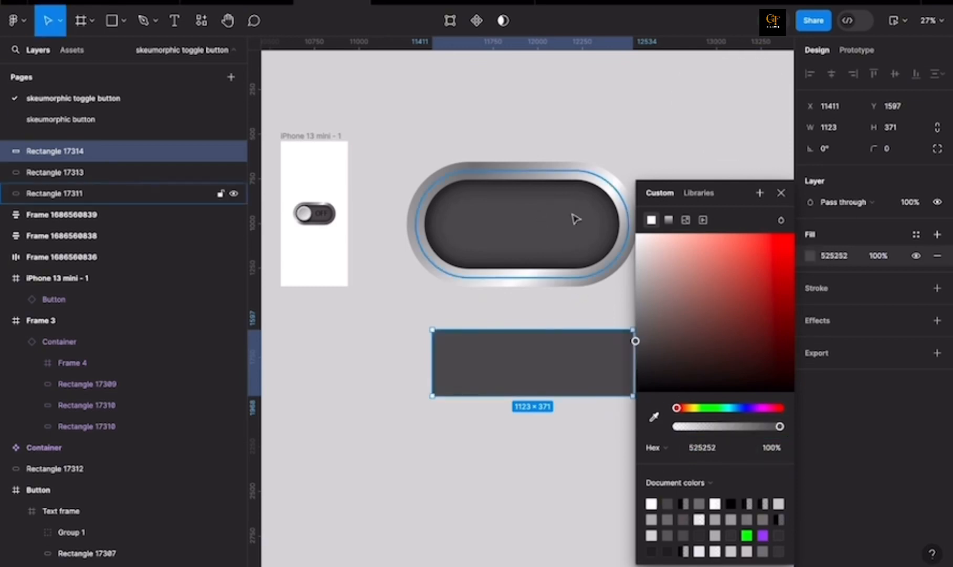
left_click(781, 193)
- Resize the new rectangle to 1278 × 690 and position it directly below the metallic pill, aligned with its sides
left_click_drag(611, 362, 599, 350)
left_click(840, 128)
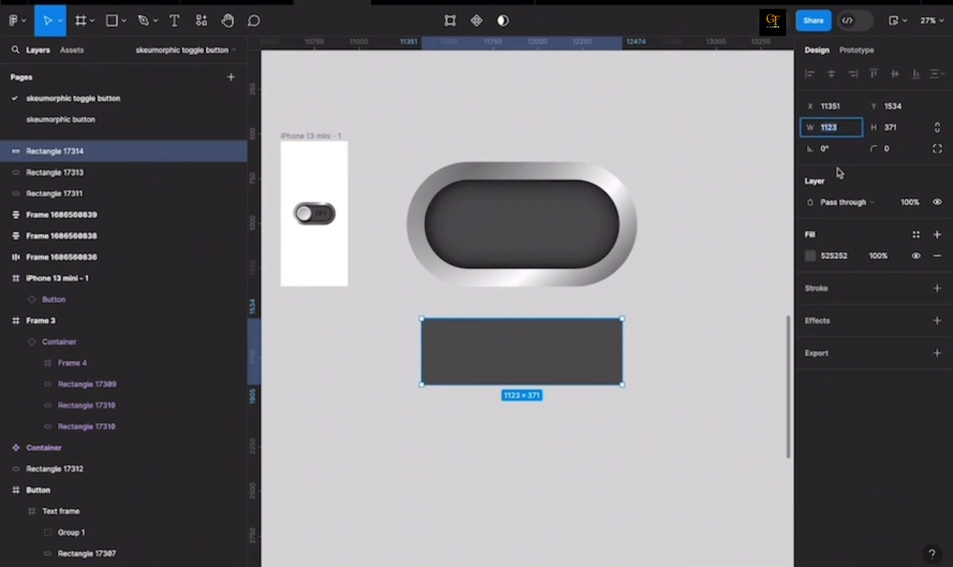
type("1")
key("Return")
left_click(907, 128)
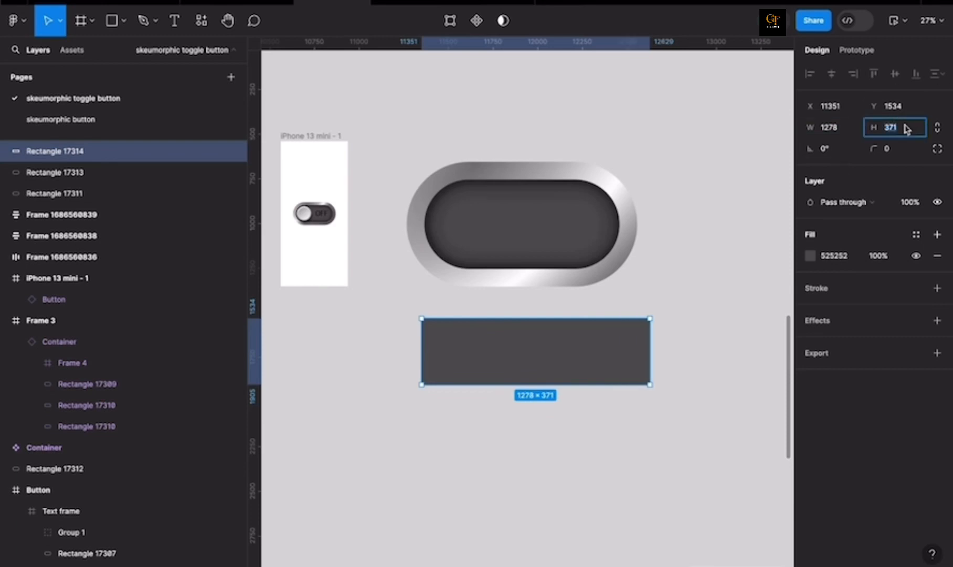
type("690")
key("Return")
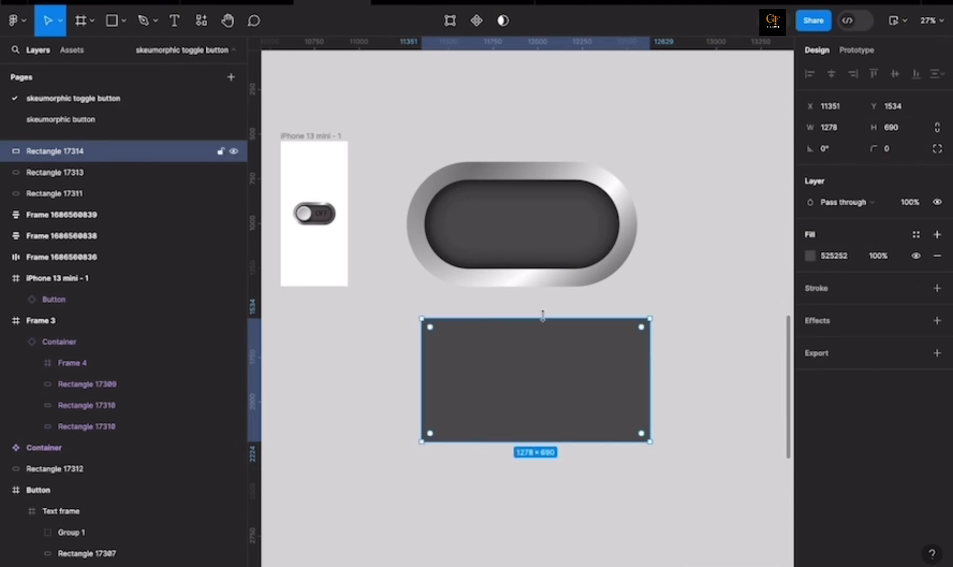
left_click_drag(542, 388, 530, 371)
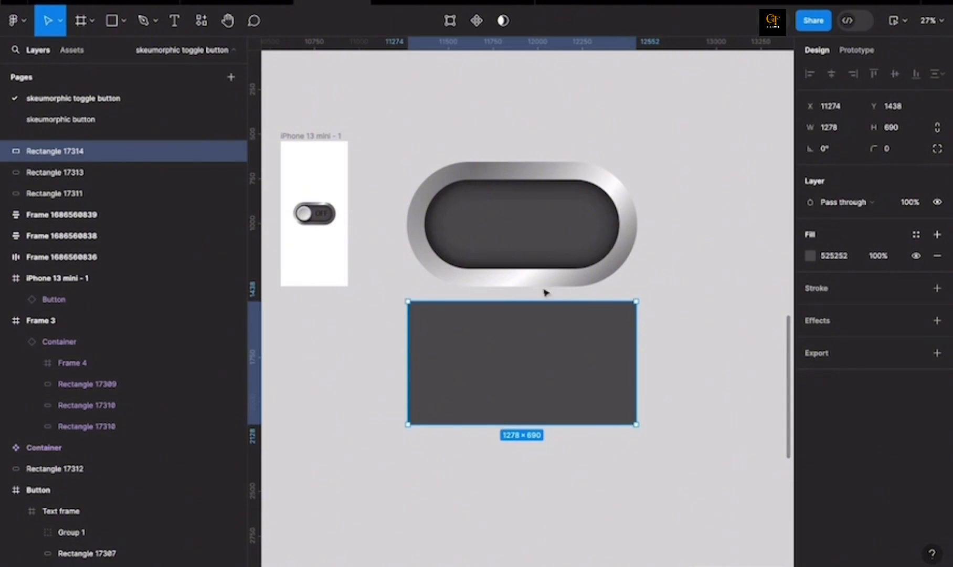
- Add a stroke to the rectangle, make it a linear gradient and shift its start point leftward along the upper edge
left_click(938, 290)
left_click(811, 309)
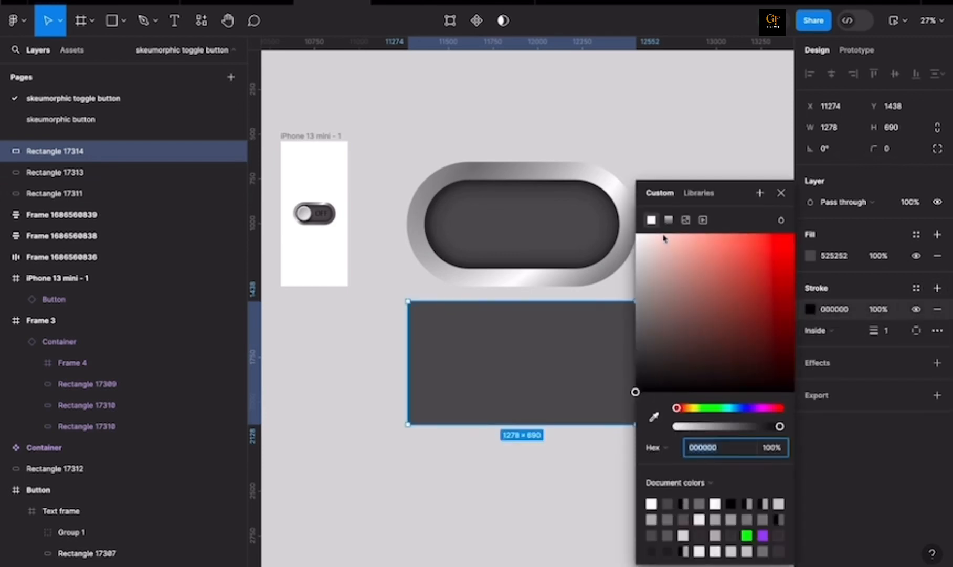
left_click(668, 220)
left_click_drag(529, 301, 460, 296)
scroll(453, 332, "down", 3)
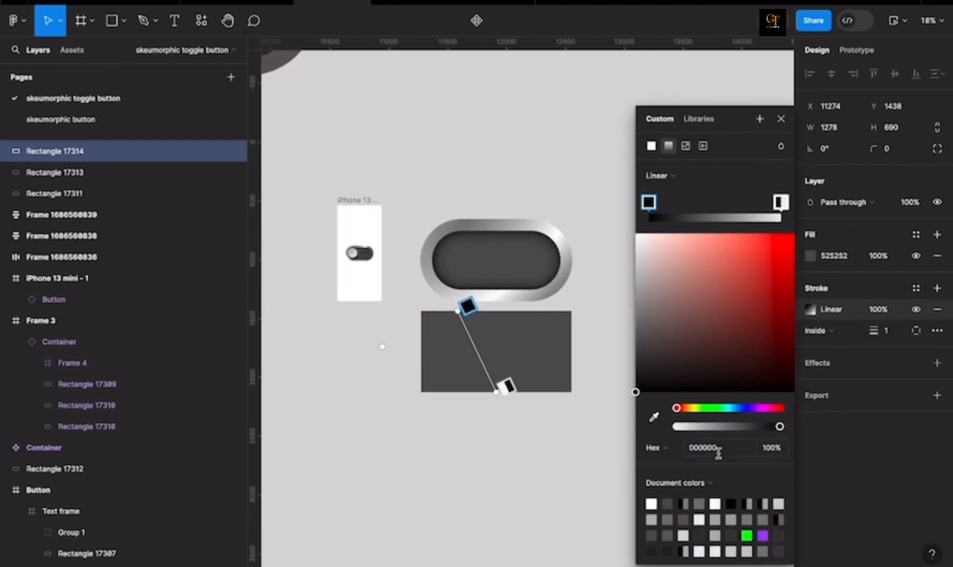
- Set the stroke gradient's first stop to 807C7C and its transparent end stop to EAEAEA
left_click(719, 449)
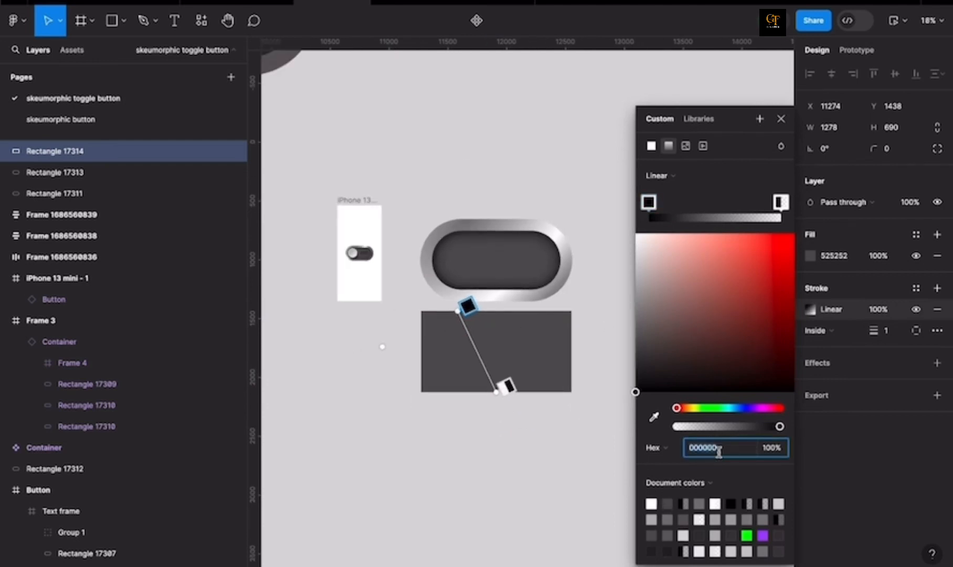
type("807c7c")
key("Return")
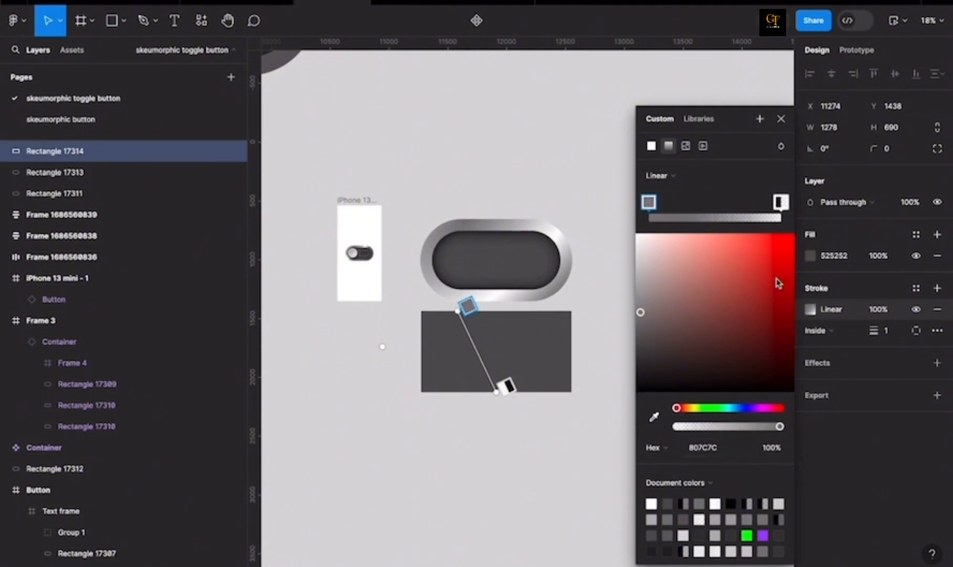
left_click(780, 202)
left_click(712, 449)
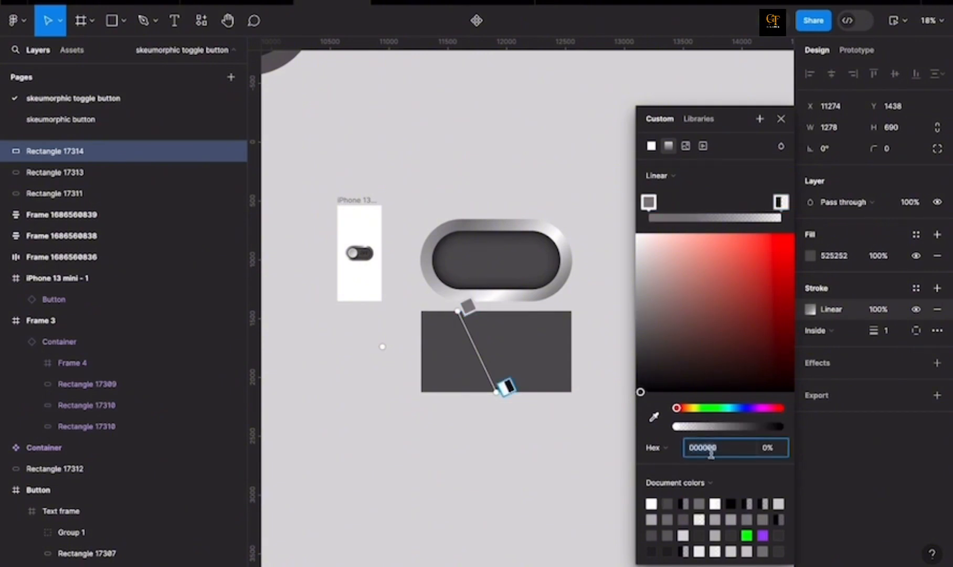
type("eaeaea")
key("Return")
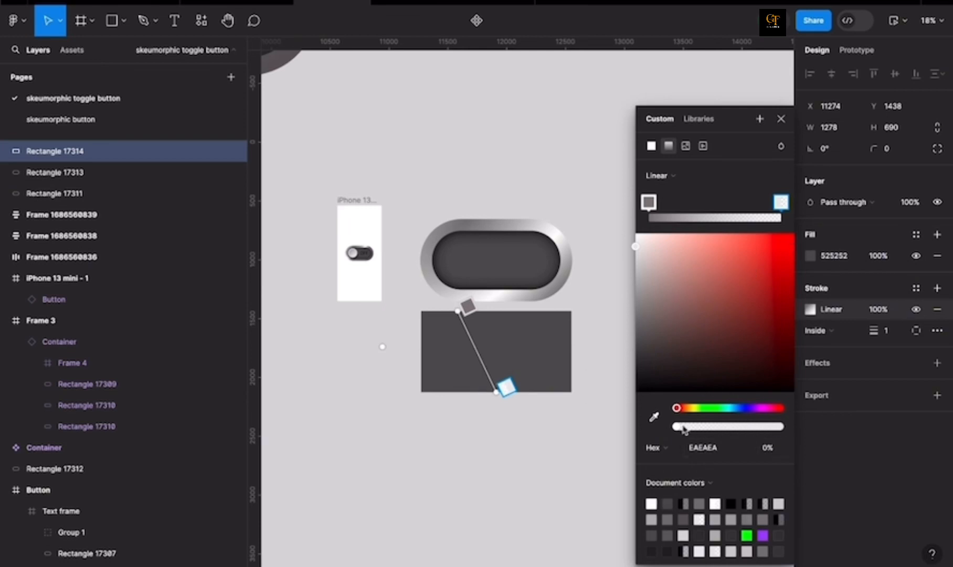
left_click(649, 203)
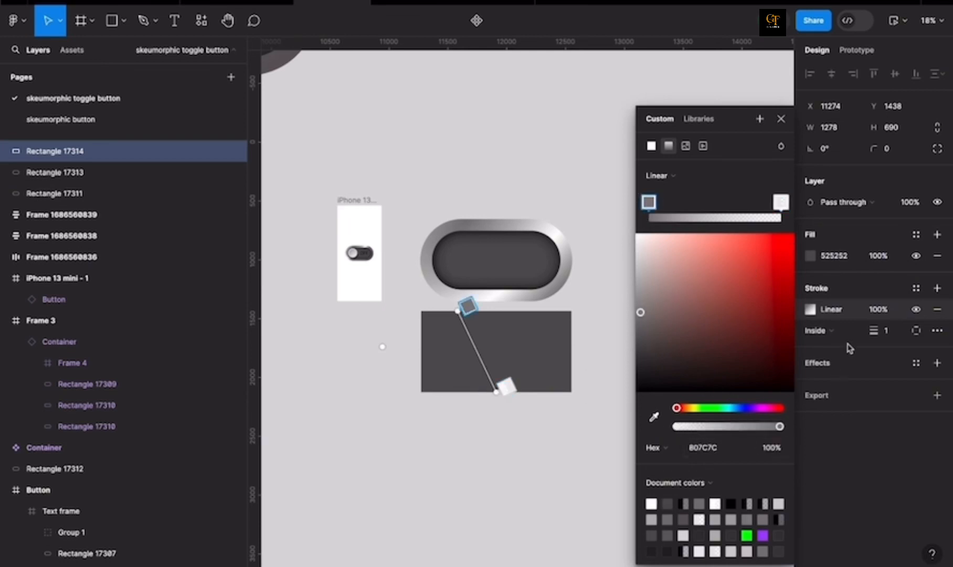
- Set the rectangle's stroke weight to 10 and finish editing the stroke gradient
left_click(894, 332)
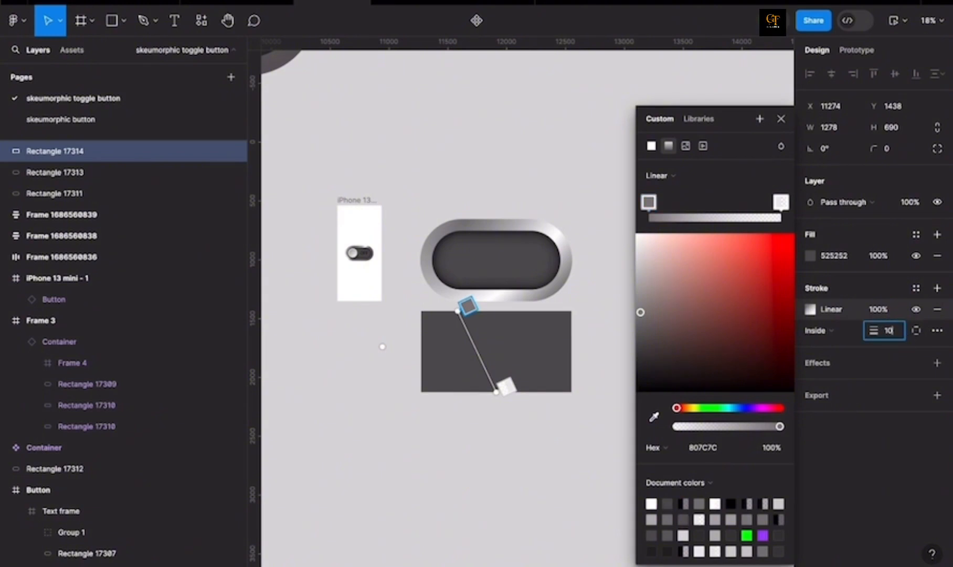
type("0")
key("Return")
scroll(611, 344, "up", 2)
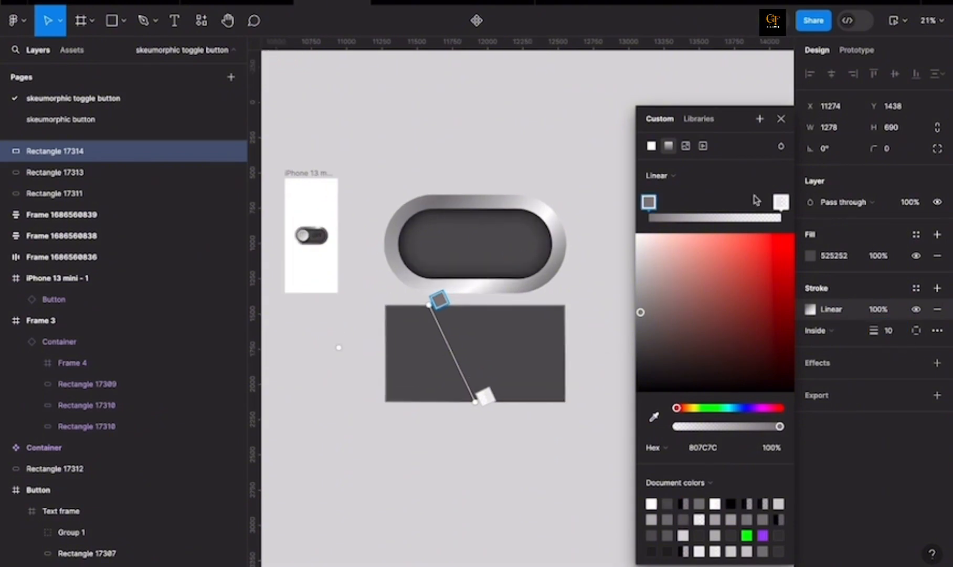
left_click(782, 122)
- Round the rectangle into a pill with a corner radius of 400
left_click(904, 156)
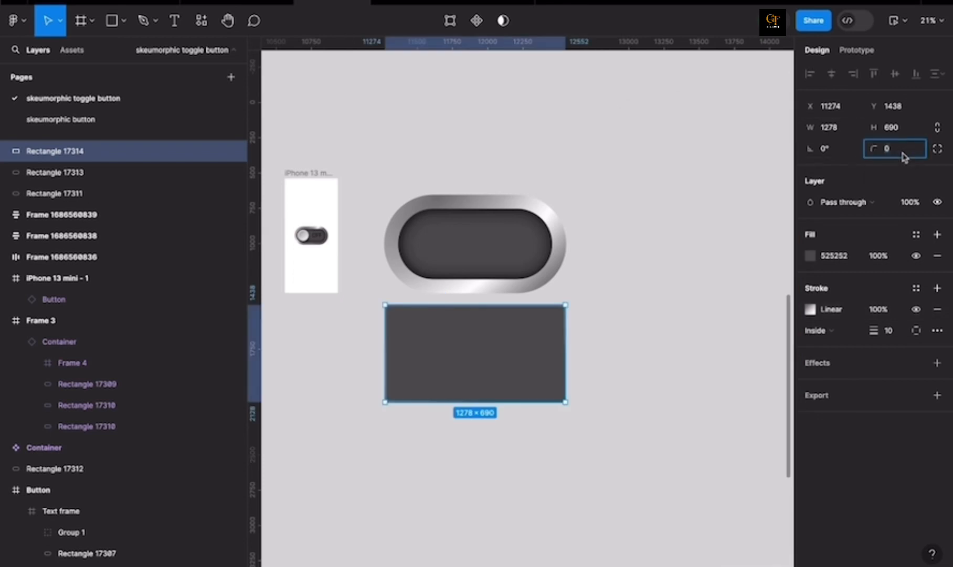
type("400")
key("Return")
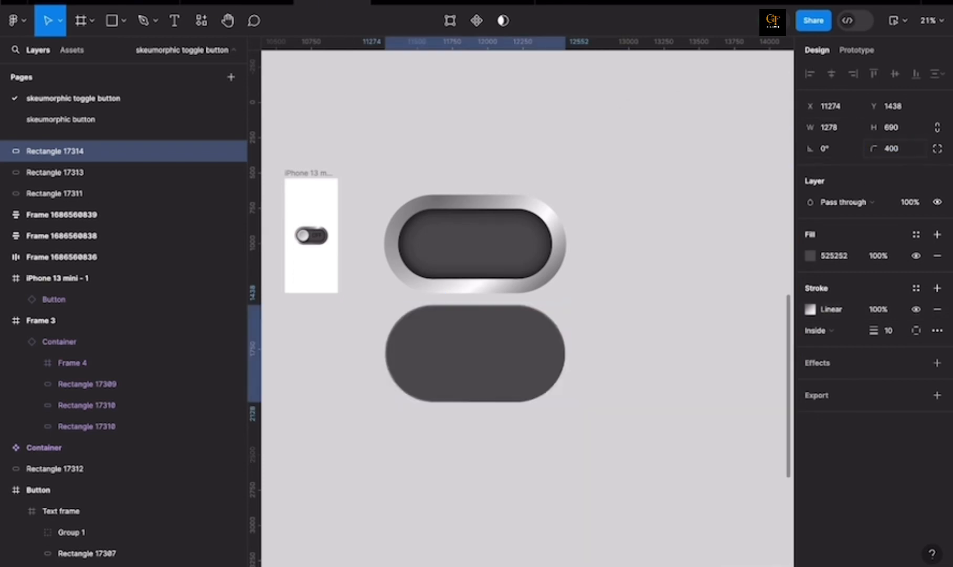
- Hide the new pill's fill and move the remaining outline onto the metallic pill, centred on it
scroll(410, 346, "up", 3)
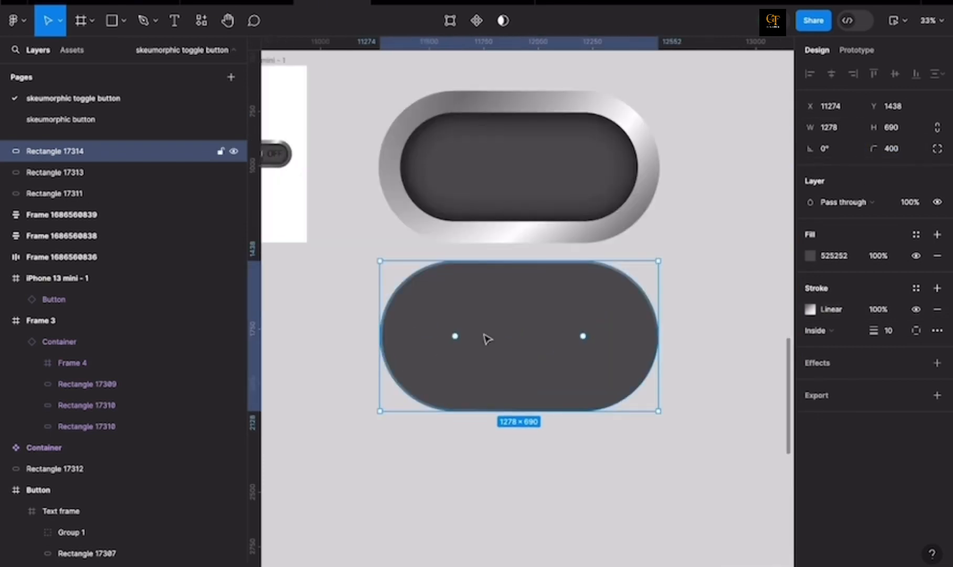
left_click(917, 256)
left_click(588, 313)
left_click(622, 274)
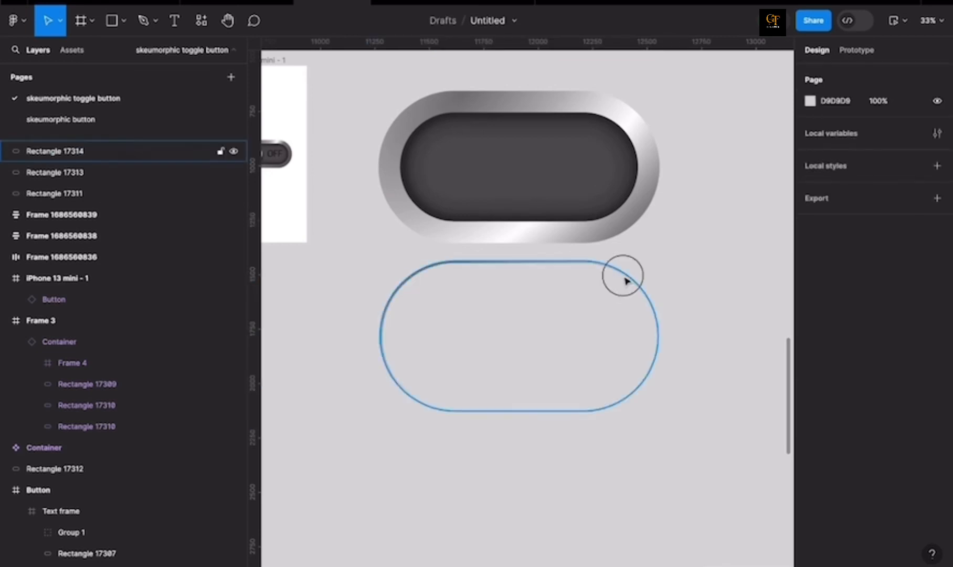
left_click(601, 311)
left_click_drag(604, 315, 590, 162)
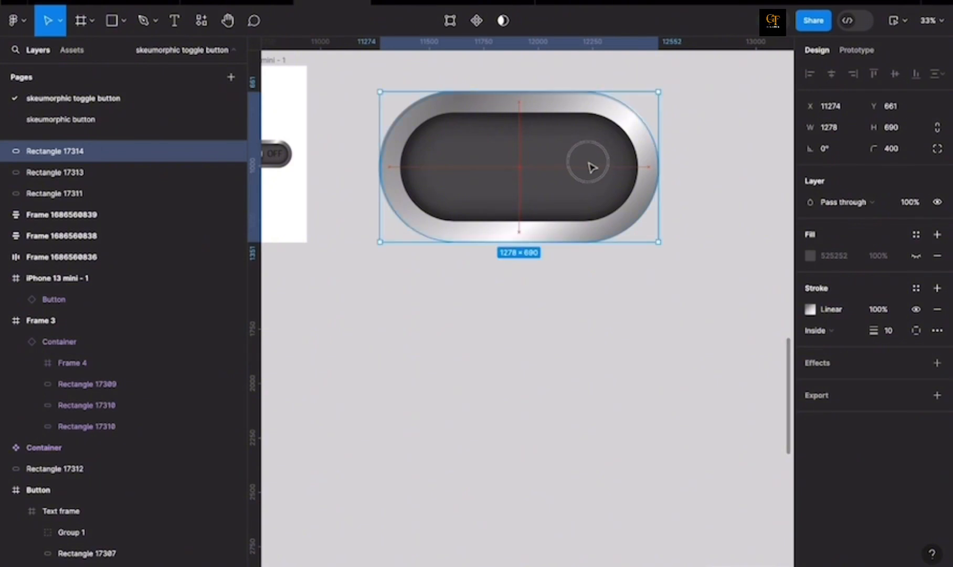
- Inspect the thin gradient outline along the metallic pill's outer edge, especially around its right end
left_click(707, 155)
scroll(704, 225, "up", 2)
scroll(685, 204, "up", 1)
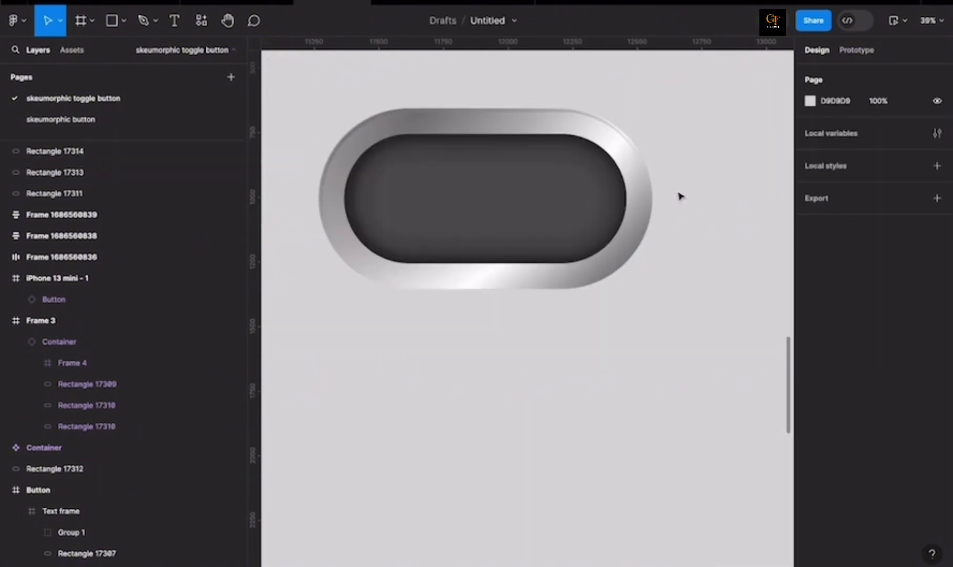
scroll(636, 179, "up", 5)
left_click(632, 184)
left_click(689, 235)
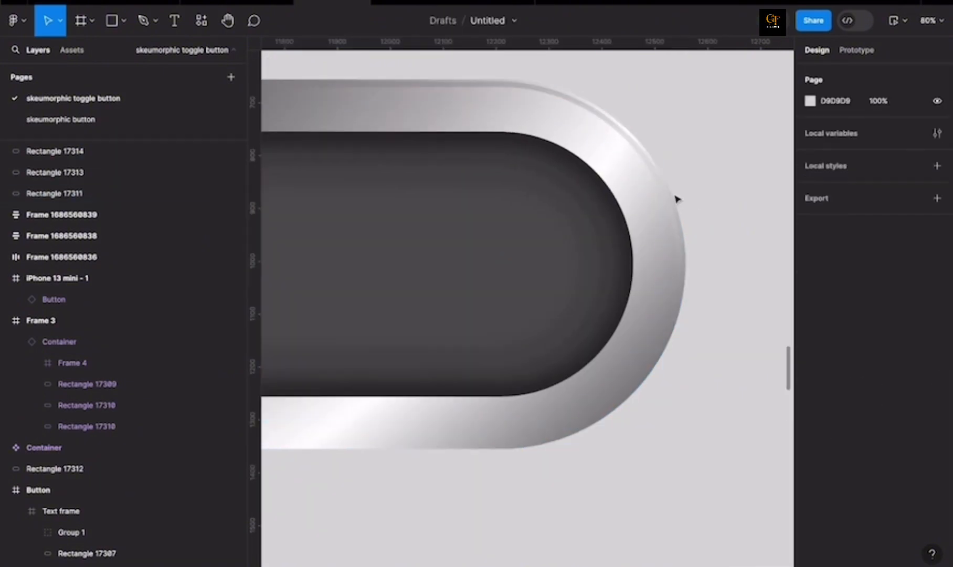
left_click(667, 192)
left_click_drag(686, 81, 686, 77)
left_click(735, 145)
scroll(729, 179, "down", 4)
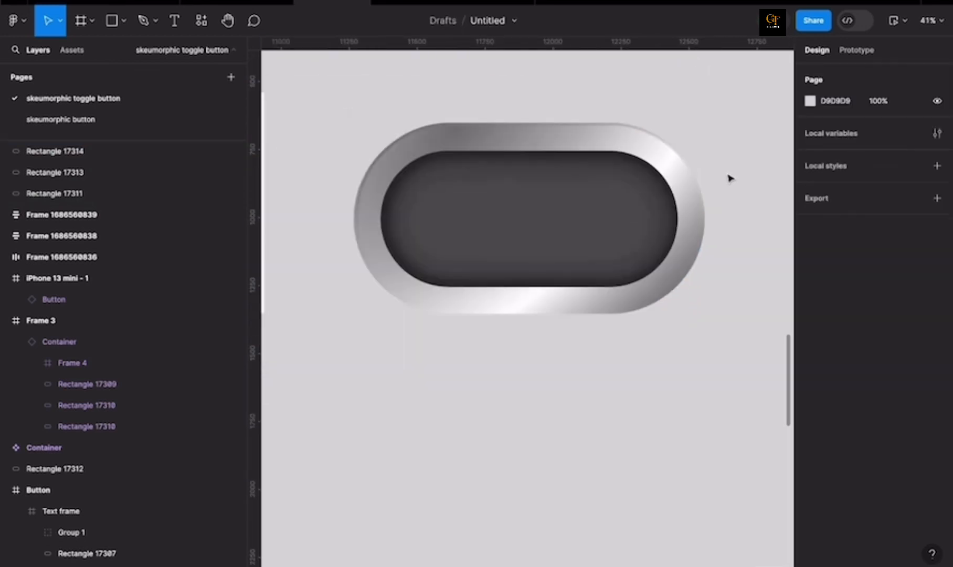
- Widen the thin gradient outline at its left end to 1294 and nudge it onto the metallic pill's outer edge
scroll(334, 241, "up", 4)
left_click(422, 210)
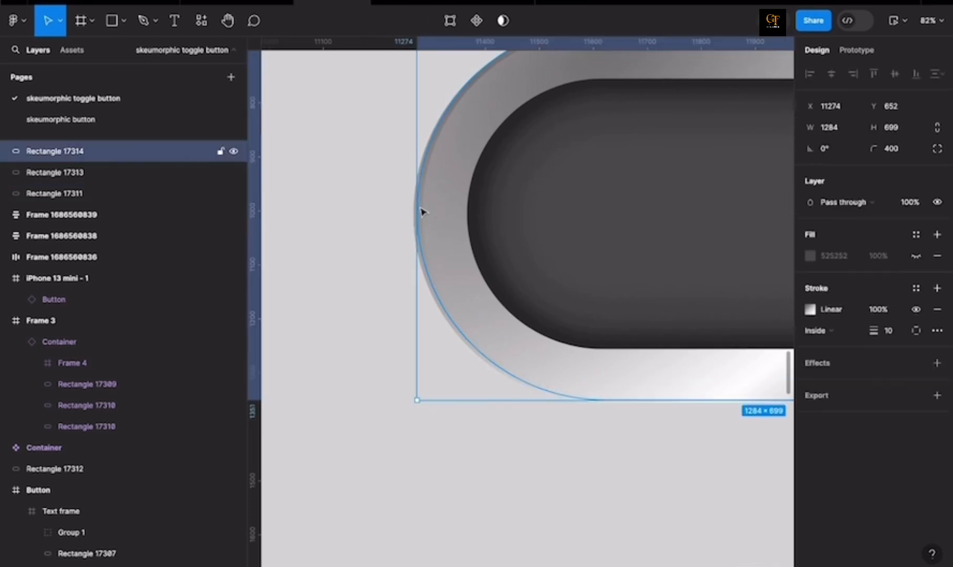
left_click_drag(418, 217, 410, 214)
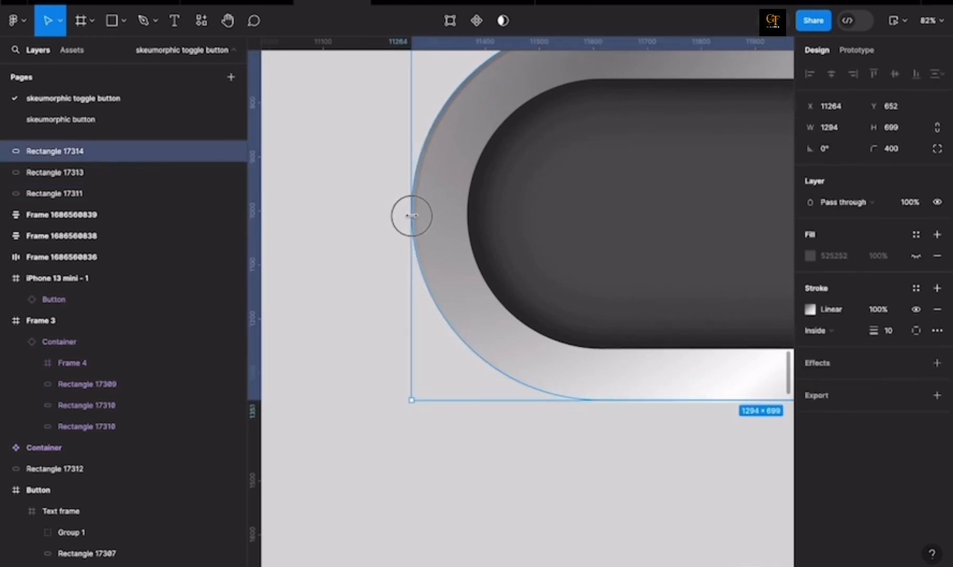
scroll(358, 303, "down", 2)
scroll(359, 302, "down", 3)
left_click(457, 413)
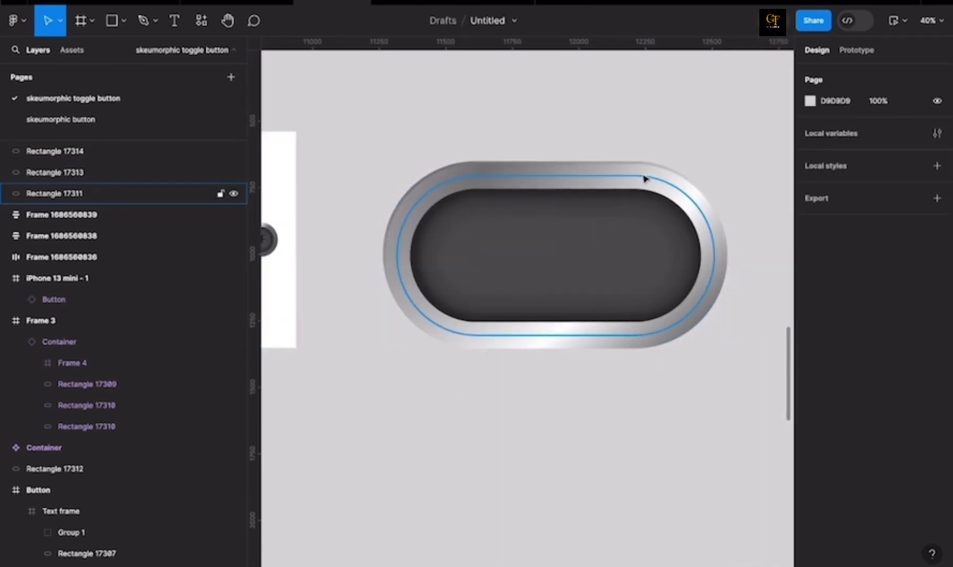
left_click(681, 185)
left_click_drag(682, 187, 683, 192)
left_click(675, 135)
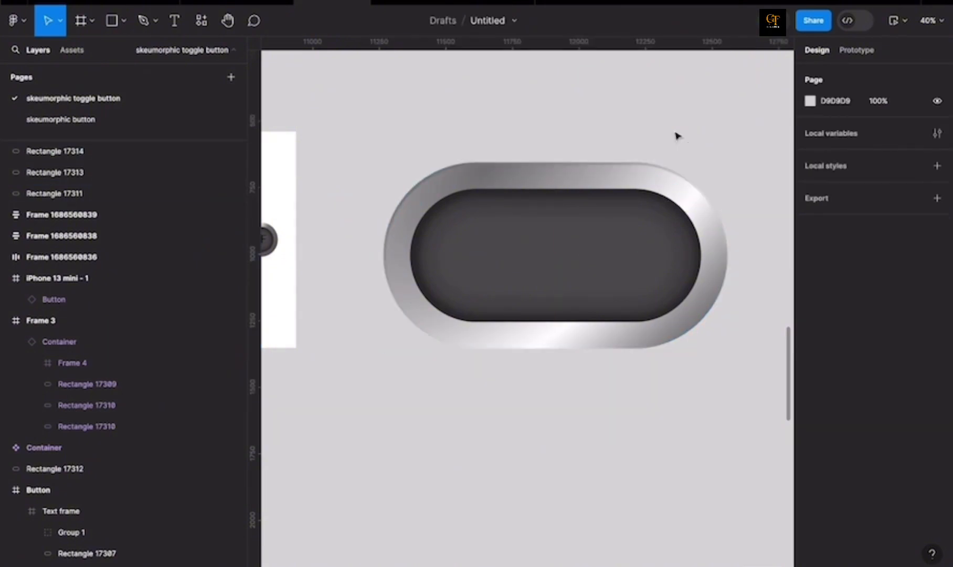
- Draw a rectangle about 1016 × 400 in the empty canvas area below the metallic pill
scroll(427, 379, "down", 4)
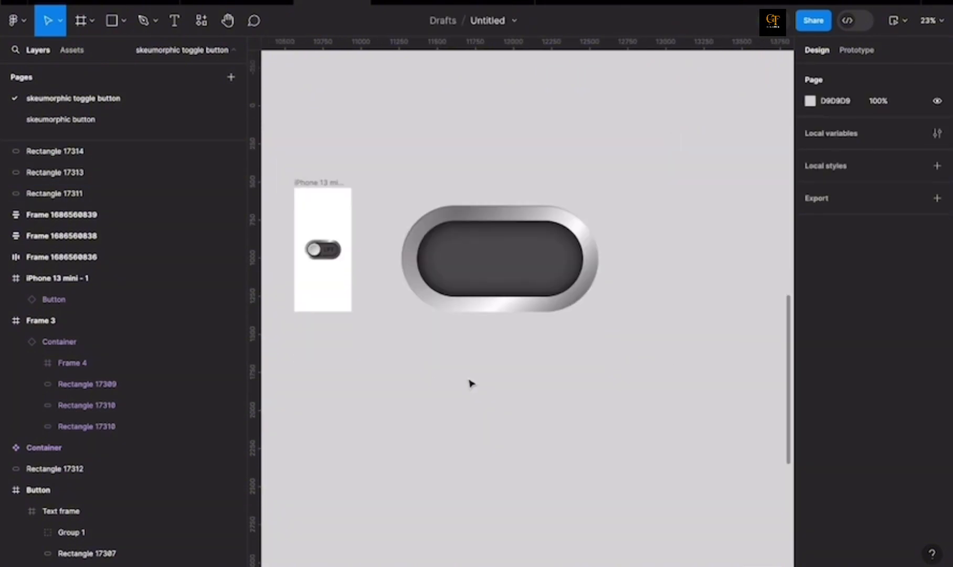
scroll(468, 383, "down", 2)
scroll(475, 380, "down", 2)
scroll(493, 299, "up", 5)
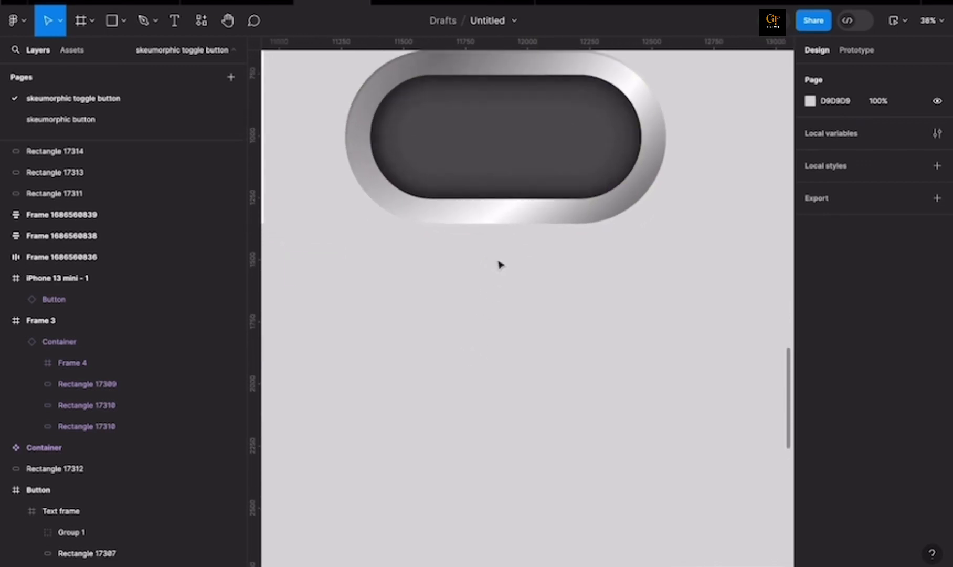
key("r")
mouse_move(398, 254)
left_mouse_down()
mouse_move(473, 353)
mouse_move(651, 353)
left_mouse_up()
- Set the rectangle's width to 1100 and height to 511 and centre it horizontally beneath the metallic pill
left_click(841, 130)
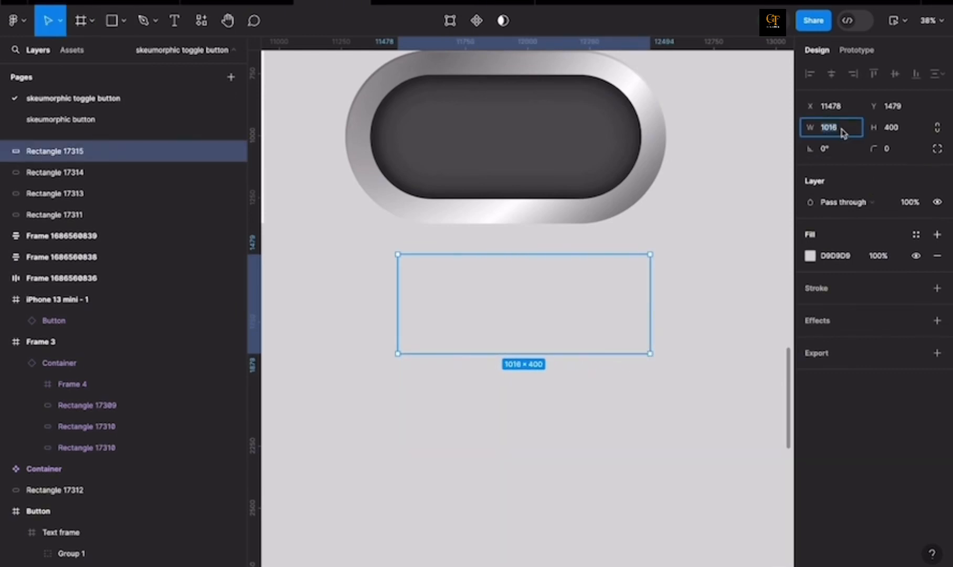
type("1100")
key("Return")
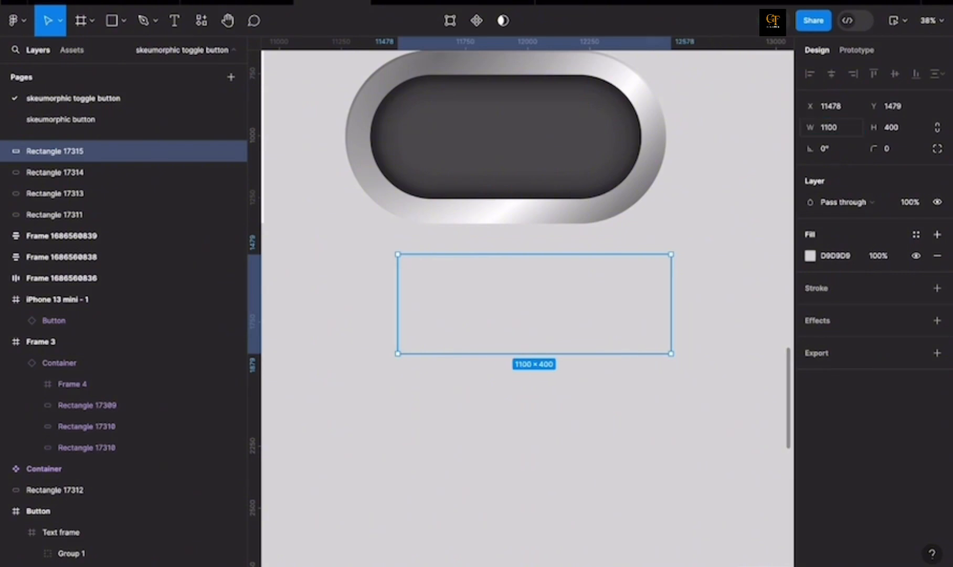
left_click(907, 131)
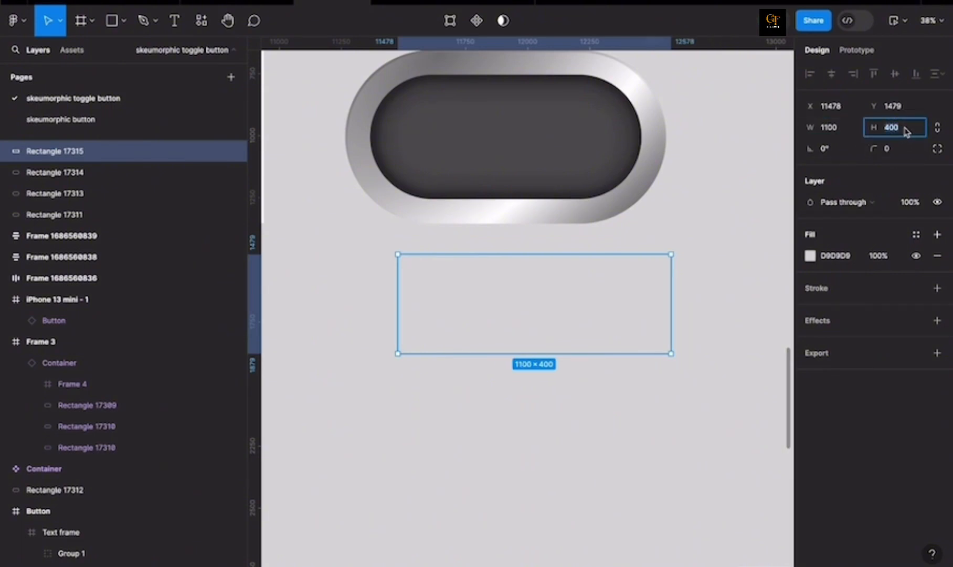
type("511")
key("Return")
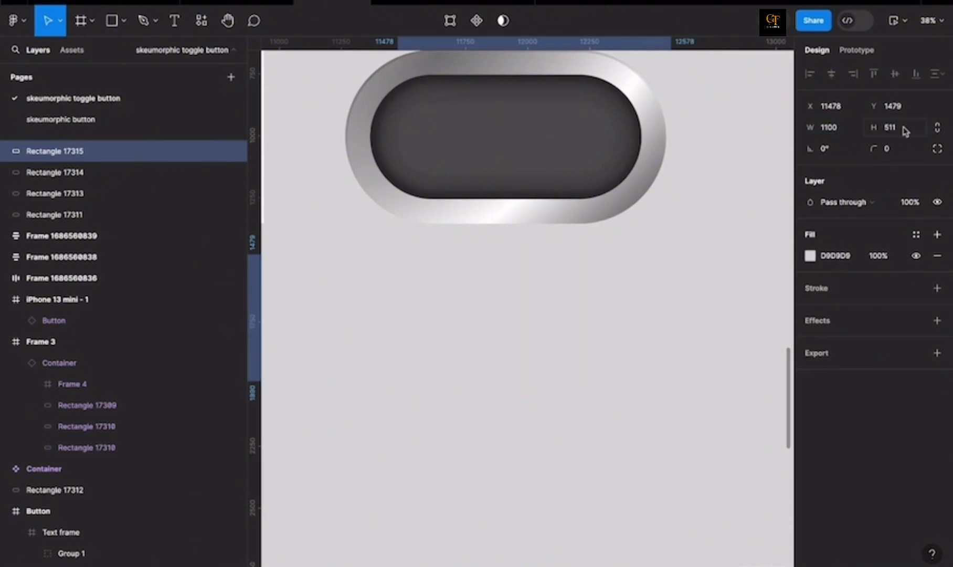
scroll(457, 288, "down", 2)
left_click_drag(530, 313, 504, 308)
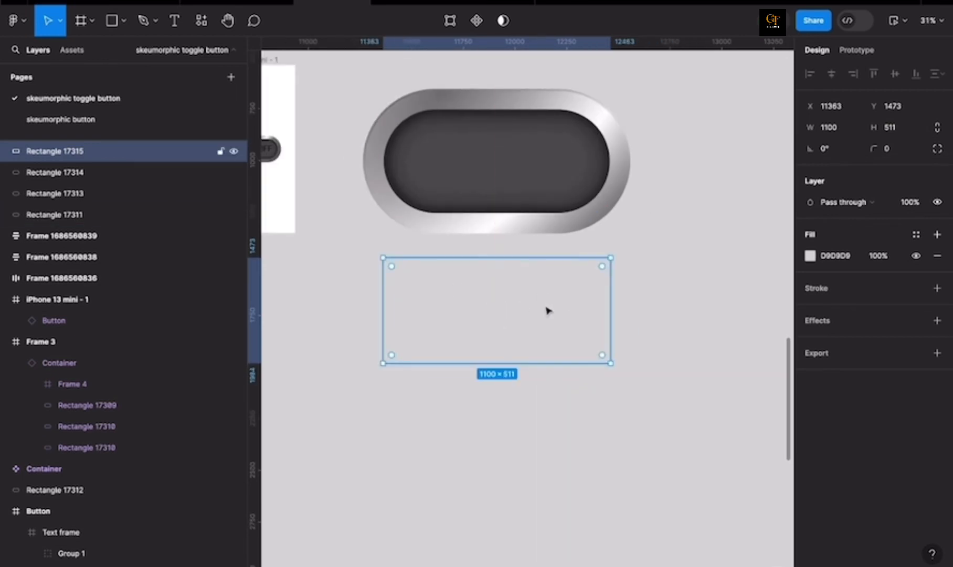
- Add a centre-aligned stroke to the rectangle with colour 808080 and a weight of 6
left_click(937, 288)
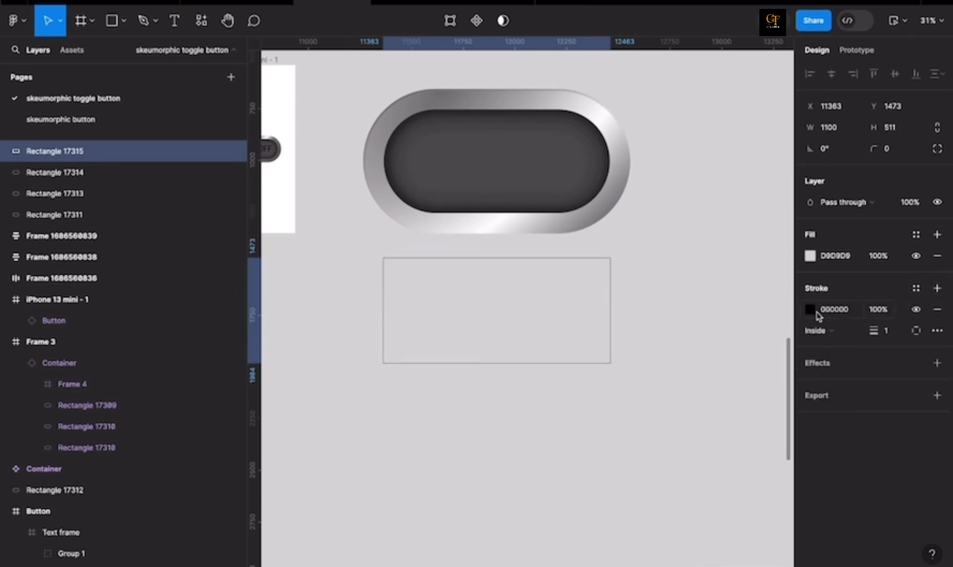
left_click(847, 311)
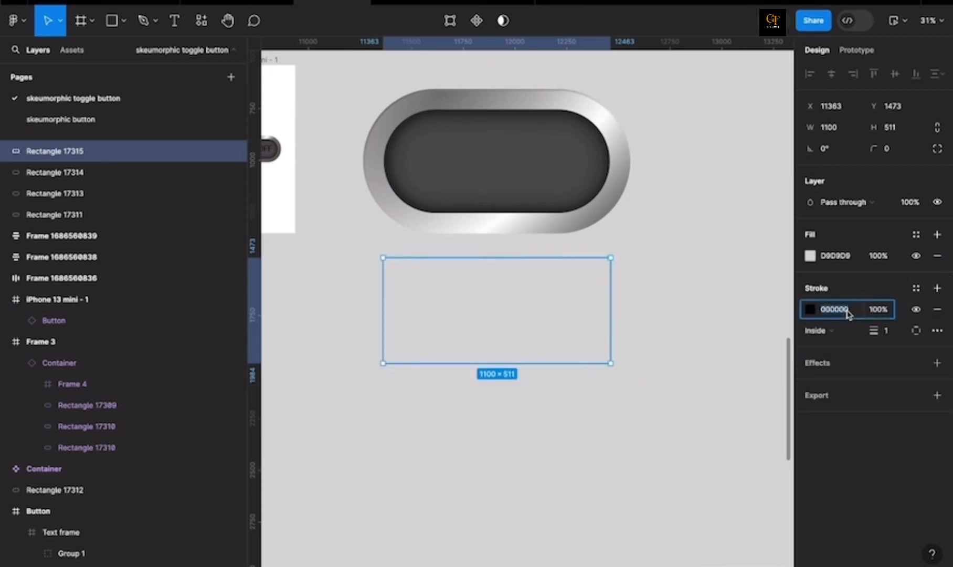
type("808080")
key("Return")
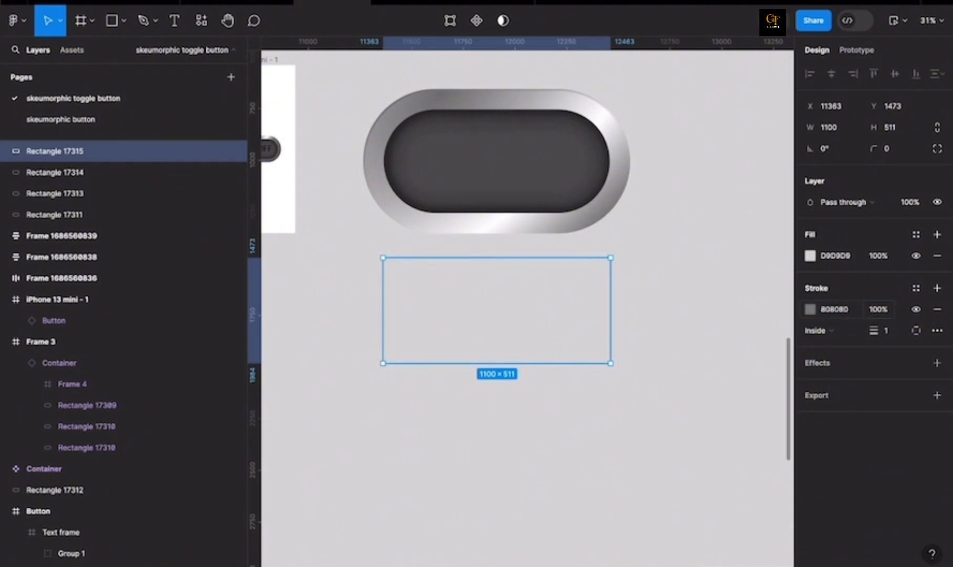
left_click(827, 330)
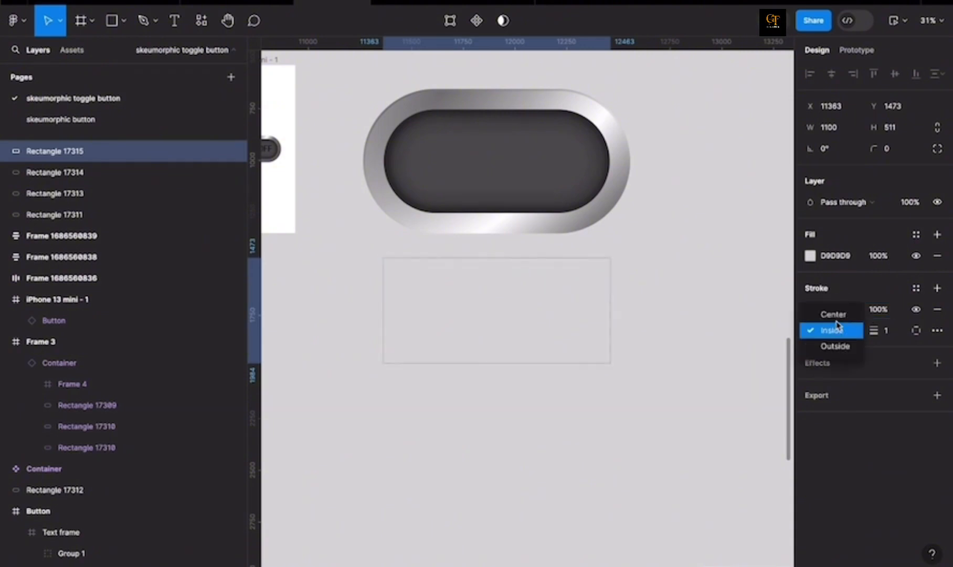
left_click(838, 313)
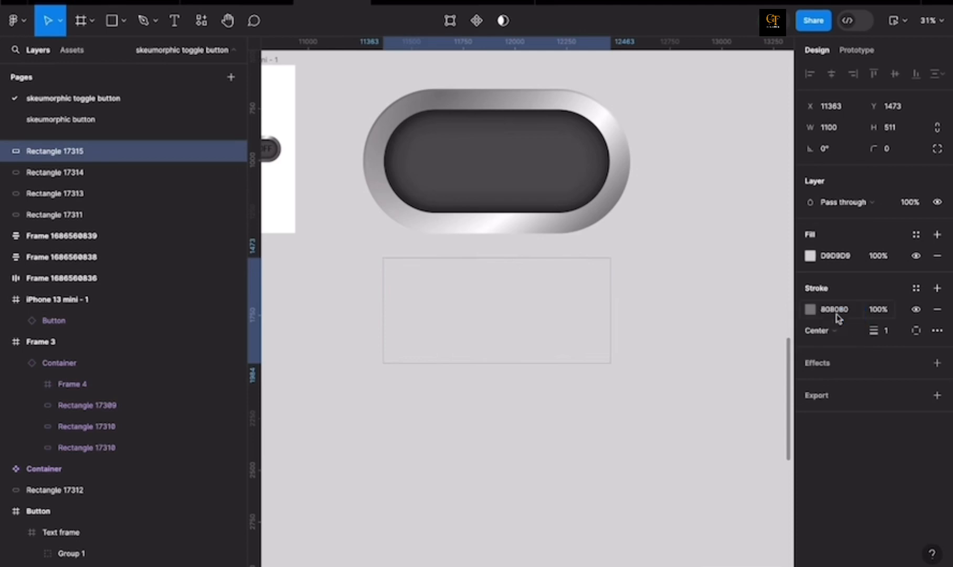
left_click(897, 332)
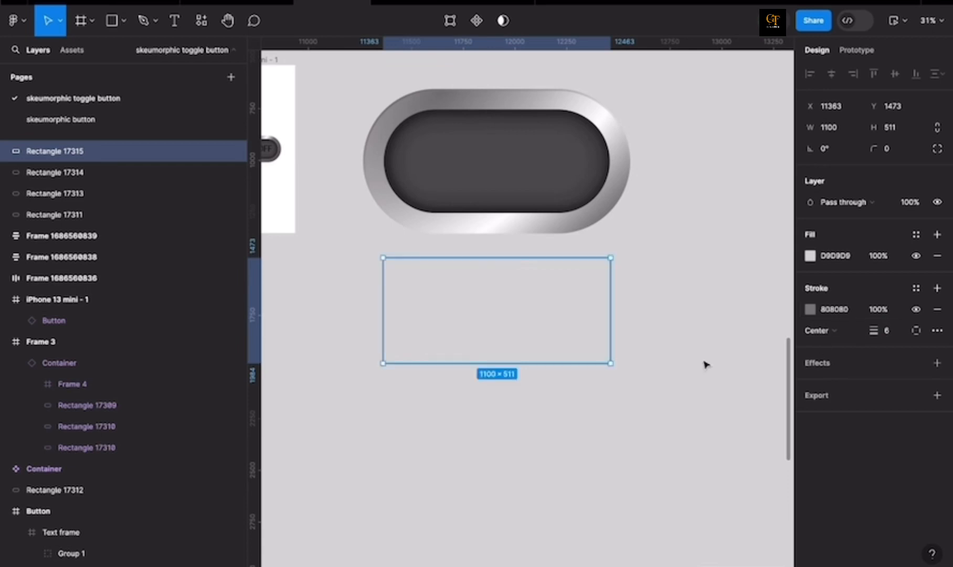
- Round the rectangle into a pill with a corner radius of 400
left_click(892, 150)
type("400")
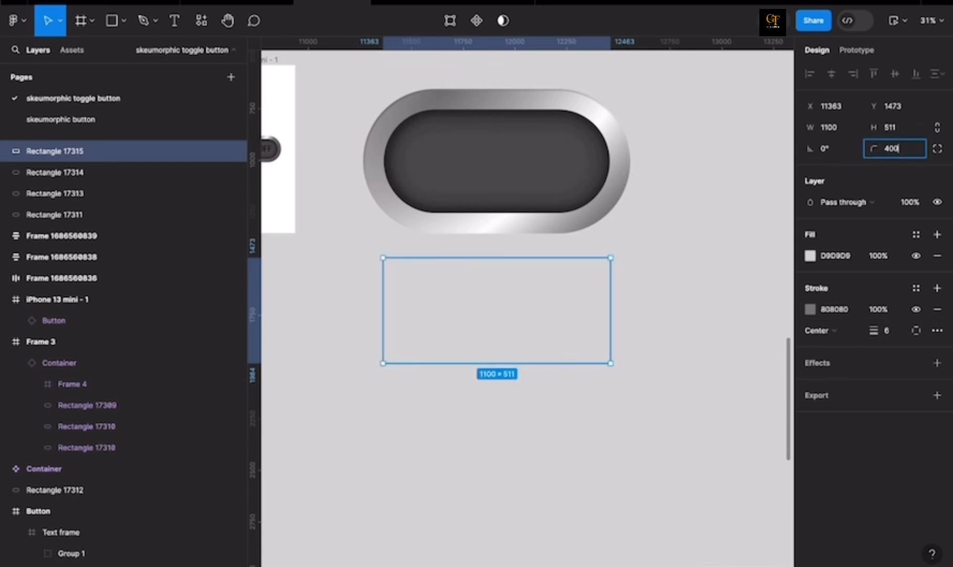
key("Return")
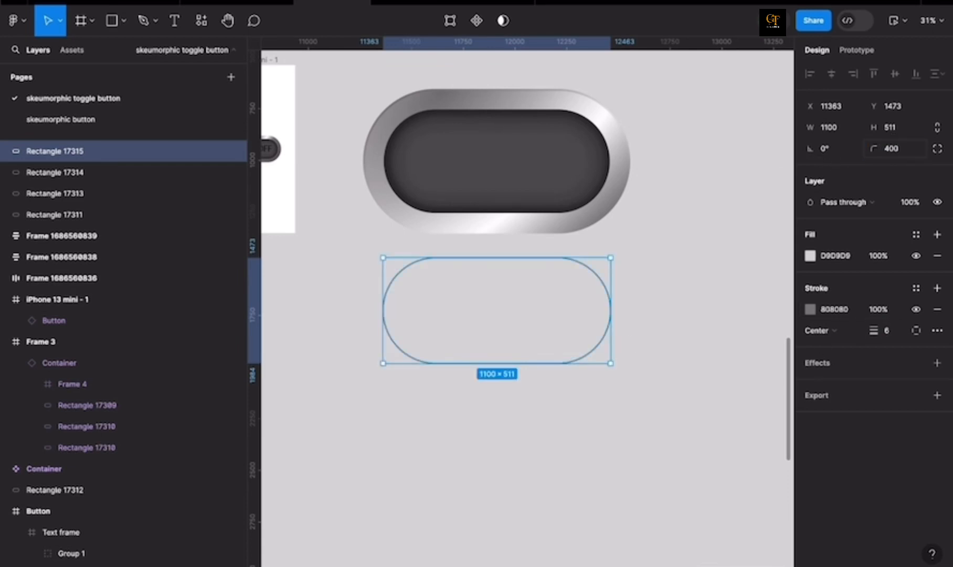
- Move the grey-stroked pill onto the toggle, centred around the dark inner pill, and hide its fill
scroll(492, 122, "up", 5)
scroll(519, 206, "down", 3)
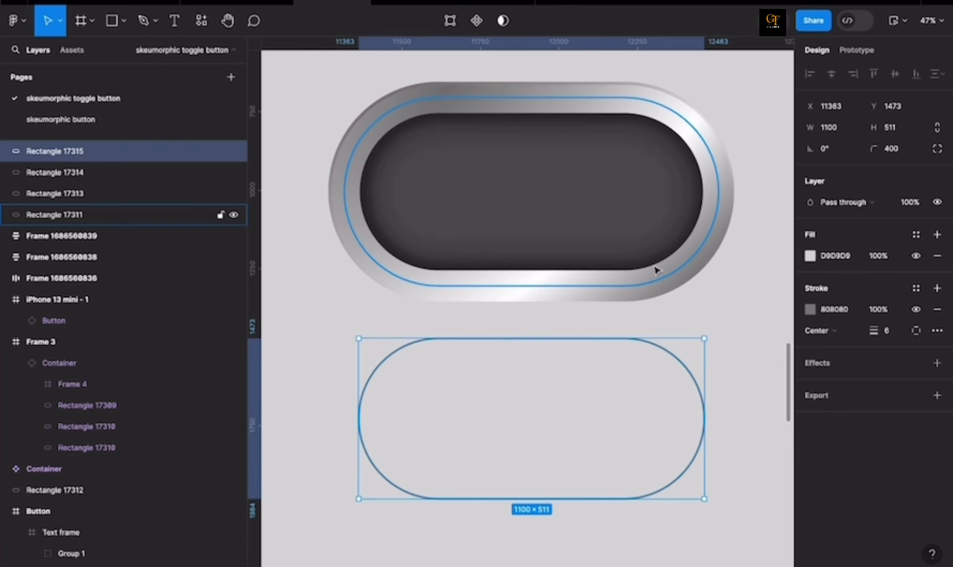
left_click_drag(572, 443, 572, 216)
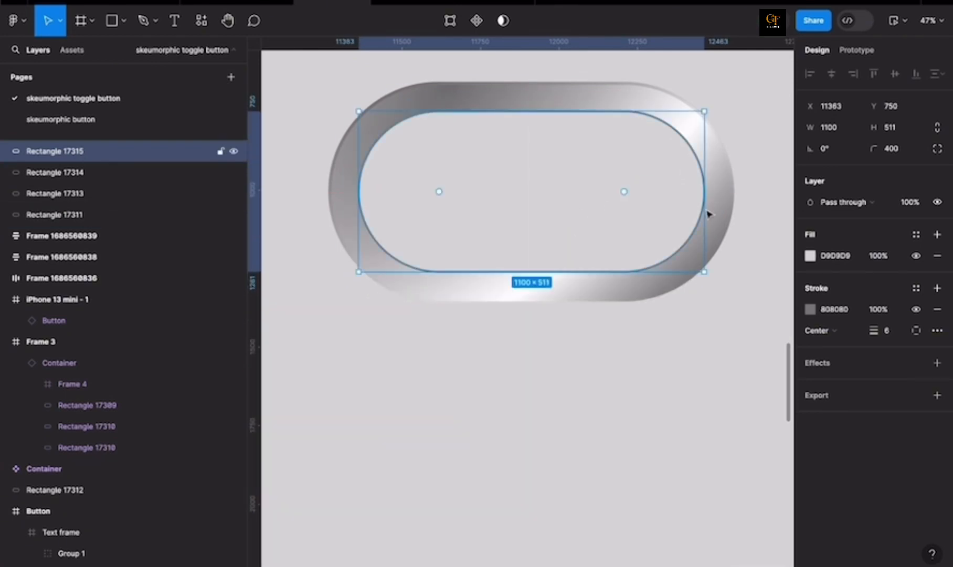
left_click(916, 256)
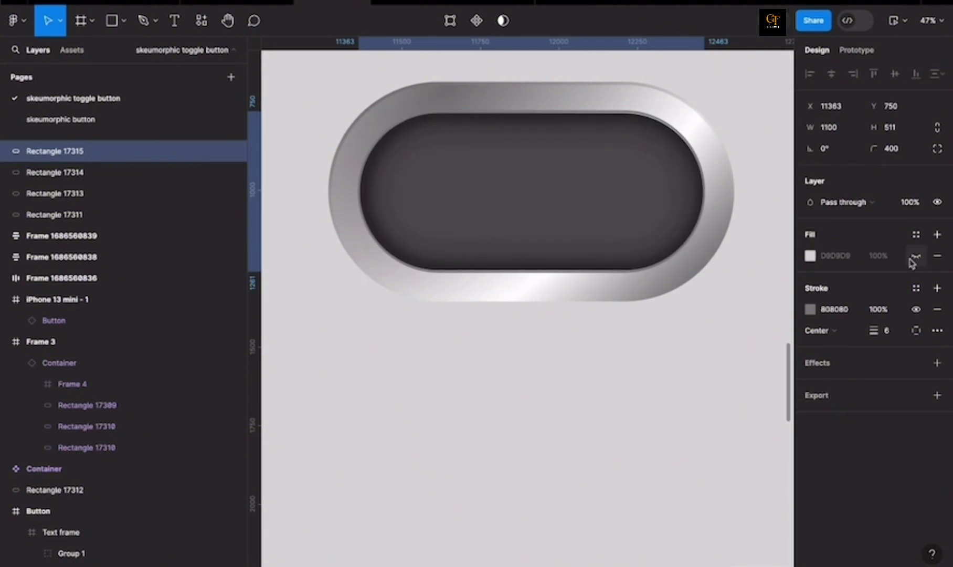
scroll(703, 108, "up", 3)
left_click(760, 190)
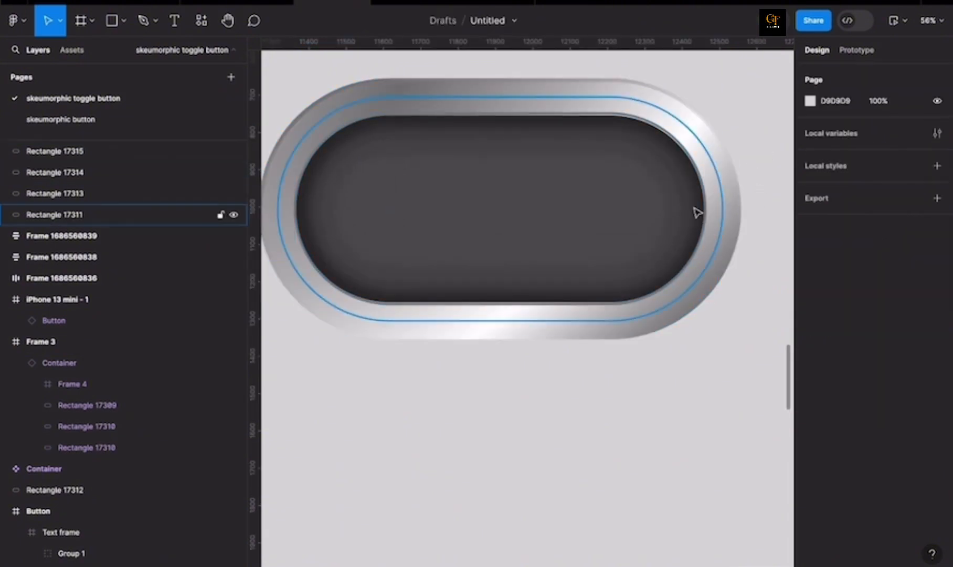
left_click(665, 130)
left_click(664, 129)
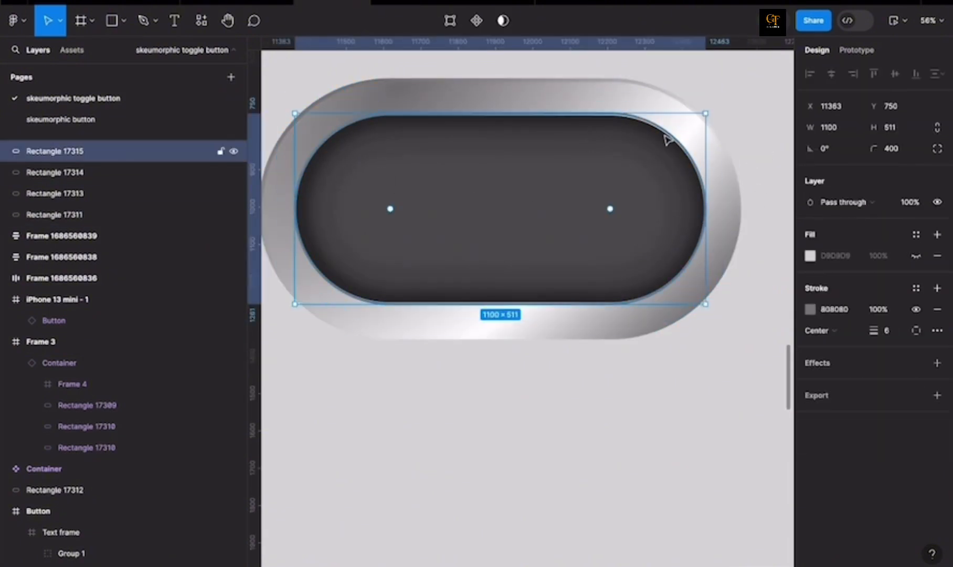
left_click(581, 175)
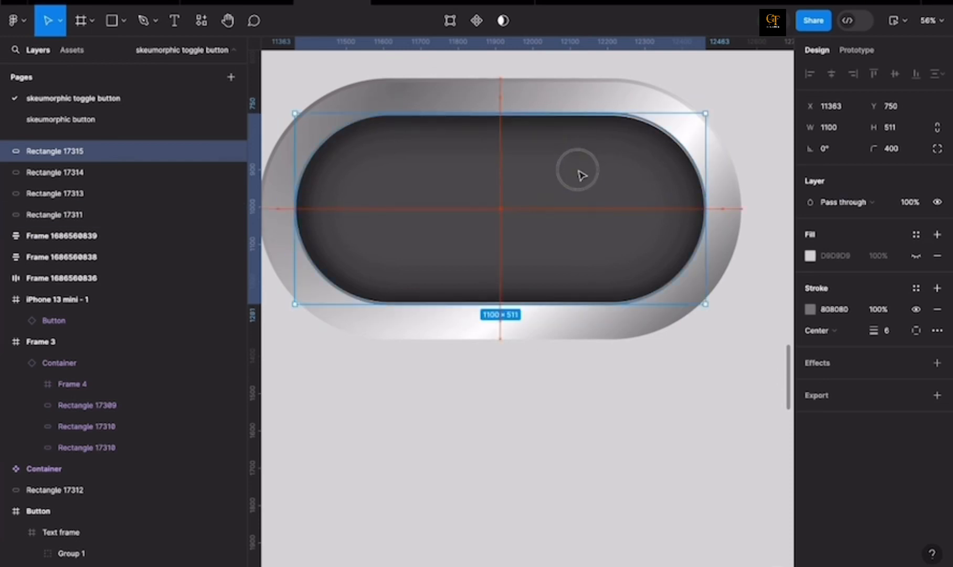
left_click(639, 347)
- Compare the toggle with the reference button in the iPhone 13 mini frame, examining its round knob
scroll(626, 395, "down", 5)
scroll(625, 398, "down", 2)
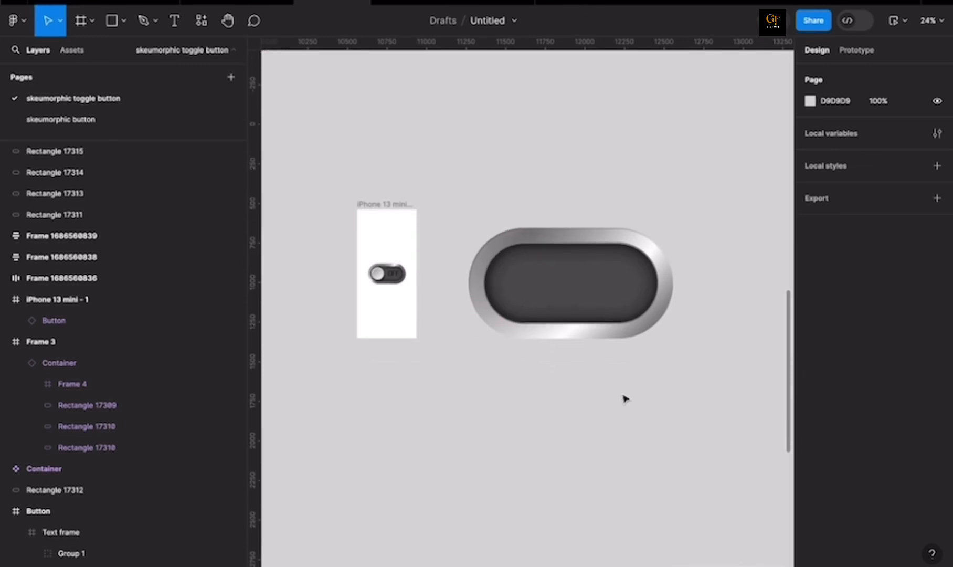
scroll(634, 388, "up", 2)
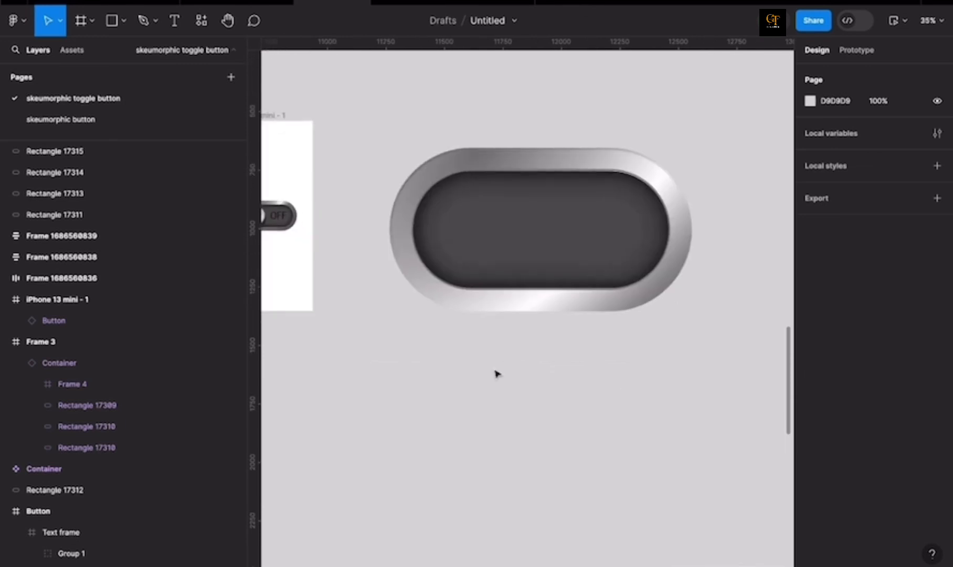
scroll(444, 301, "left", 5)
scroll(444, 301, "up", 8)
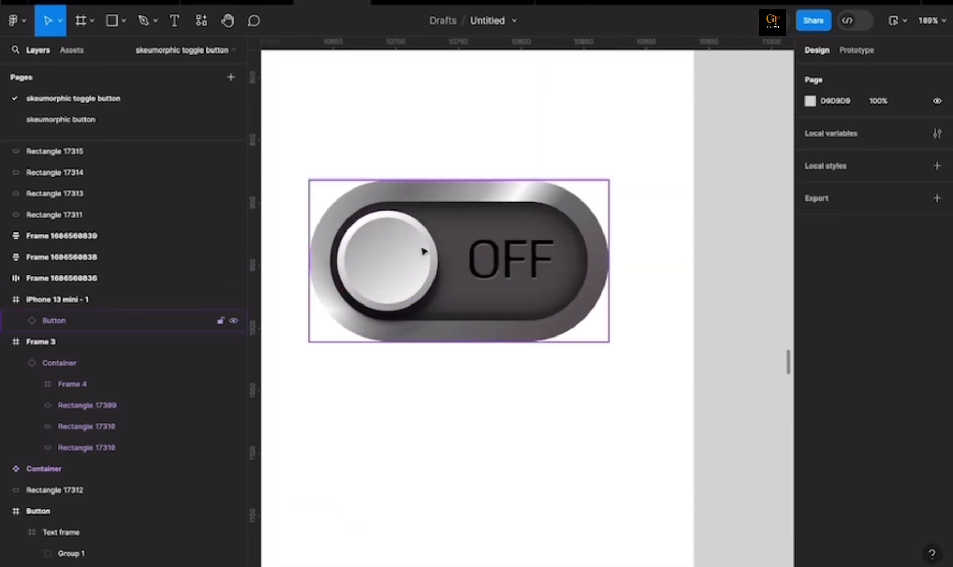
scroll(376, 296, "down", 4)
scroll(376, 295, "down", 6)
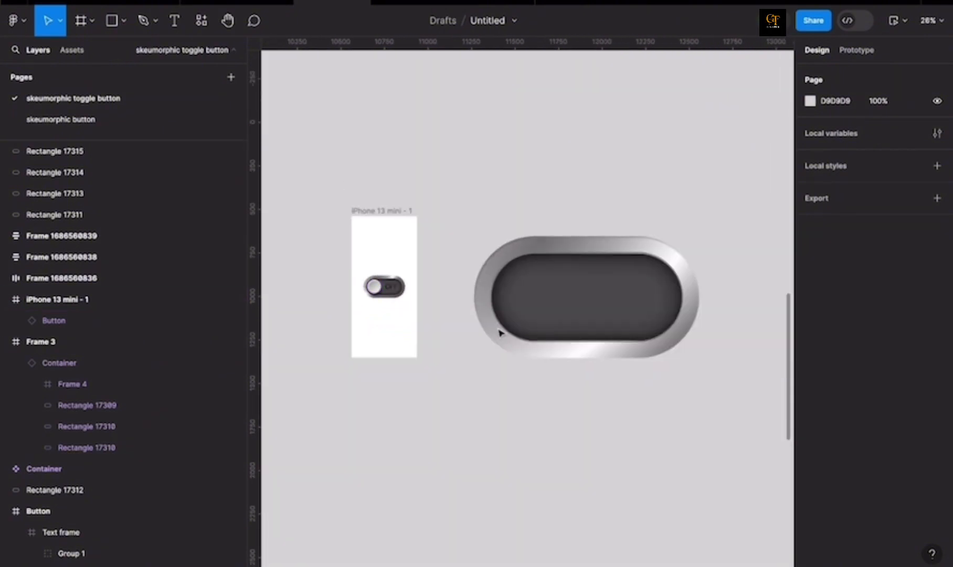
- Draw a circle below the toggle for the knob and set its size to 428 × 428
scroll(621, 372, "up", 4)
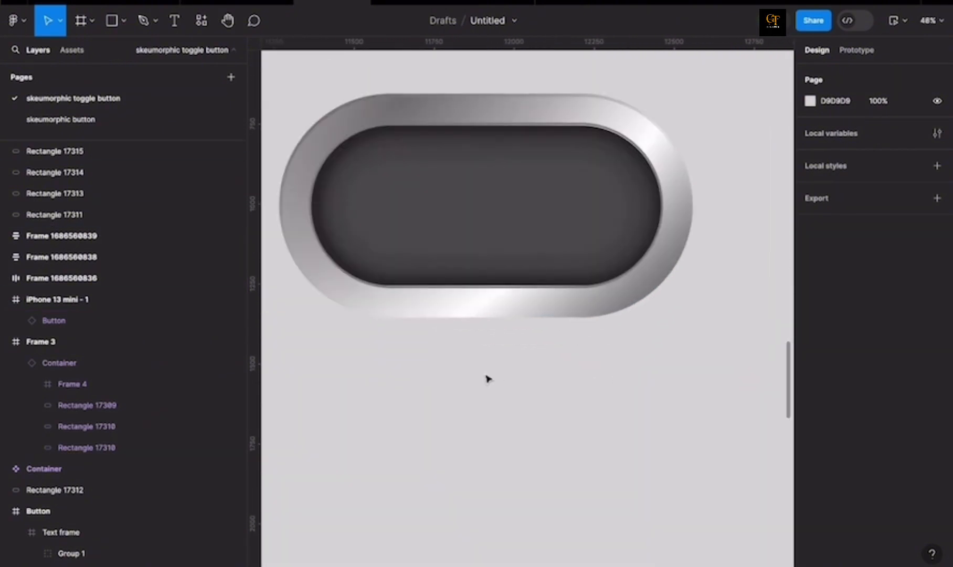
key("o")
left_click_drag(397, 360, 461, 425)
left_click_drag(447, 390, 465, 383)
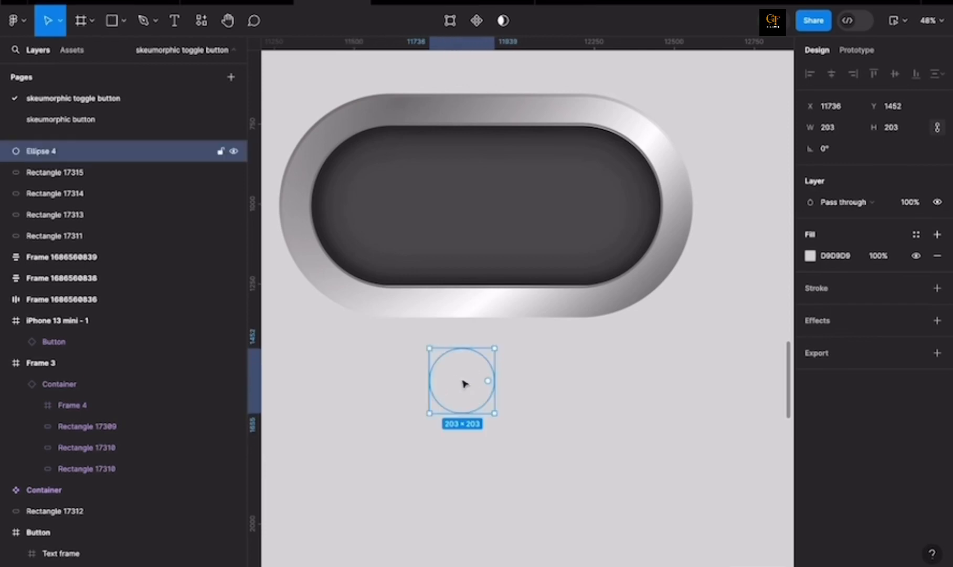
left_click(845, 132)
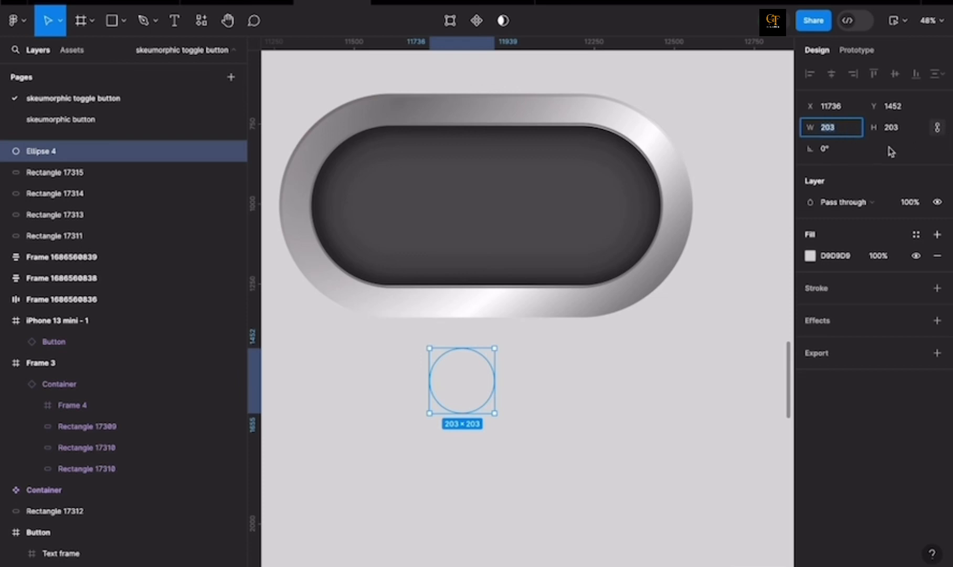
type("428")
key("Return")
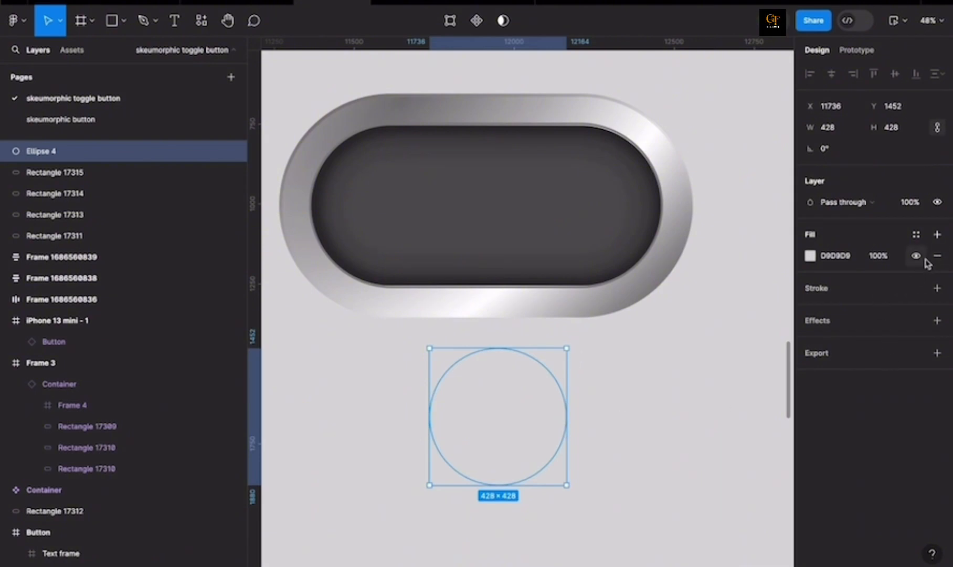
- Change the circle's fill to white, FFFFFF
left_click(810, 255)
left_click(647, 247)
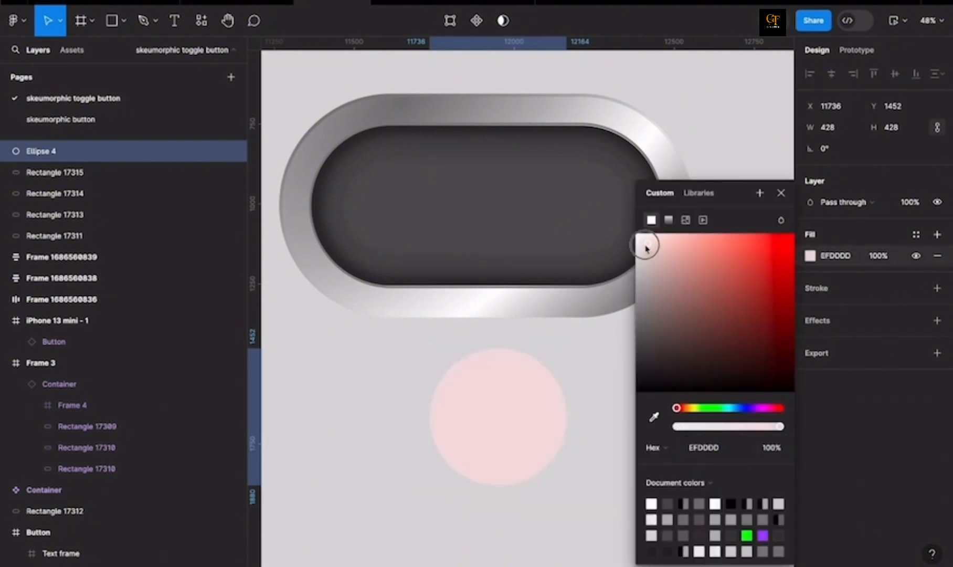
left_click_drag(647, 247, 592, 210)
left_click(781, 193)
scroll(678, 349, "down", 1)
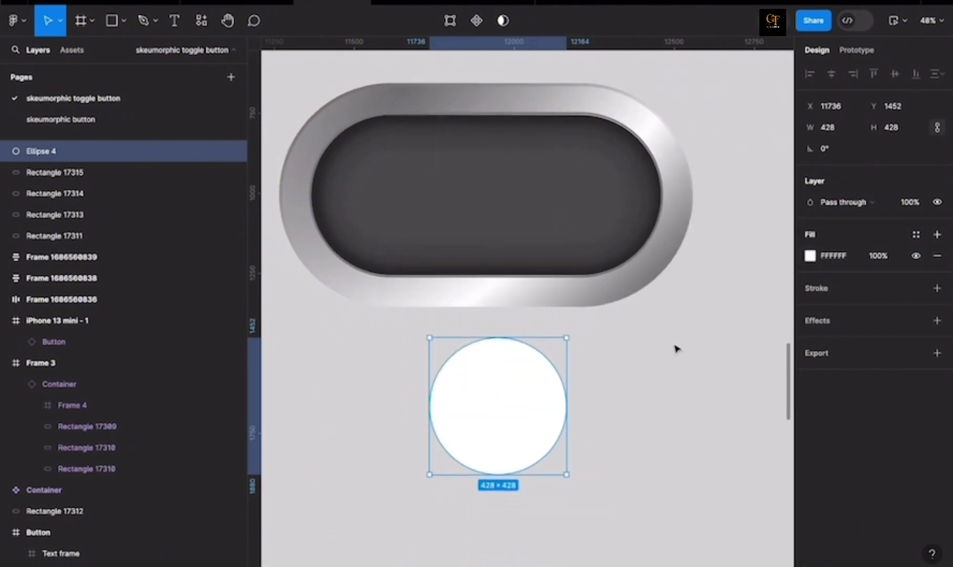
- Change the circle's fill to a linear gradient with the first colour stop set to ADADAD
scroll(675, 348, "down", 2)
left_click(810, 256)
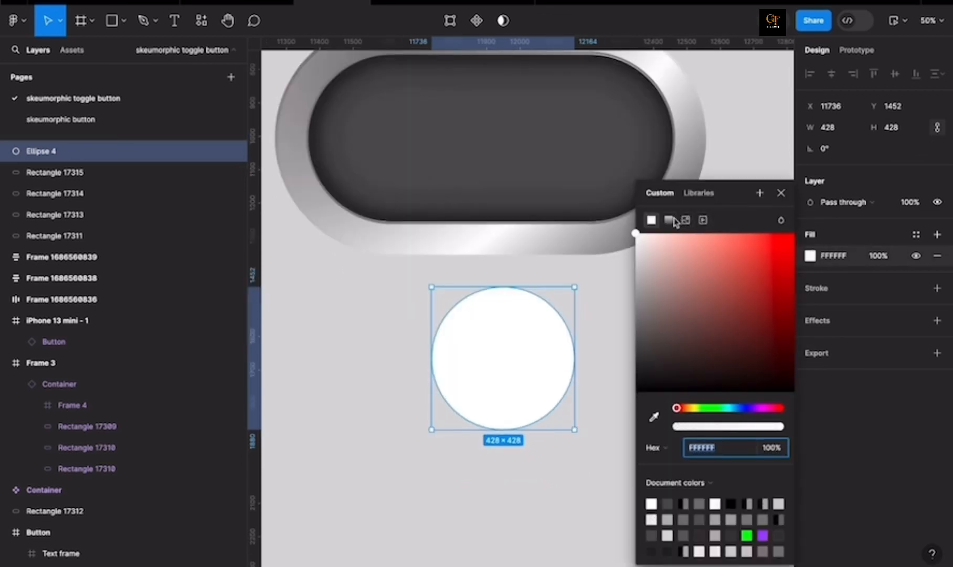
left_click(671, 220)
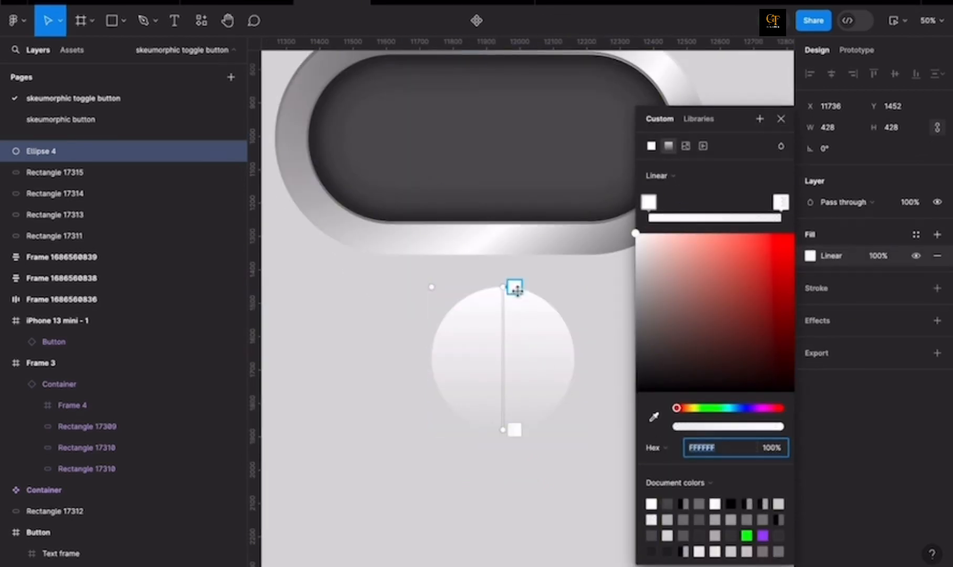
left_click_drag(517, 289, 505, 286)
left_click(710, 448)
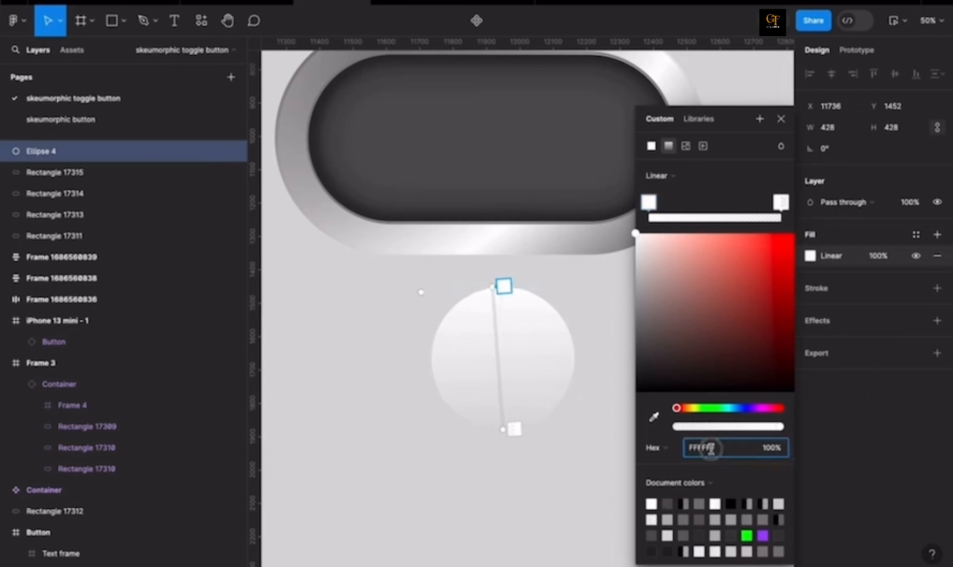
double_click(711, 448)
type("adadad")
key("Return")
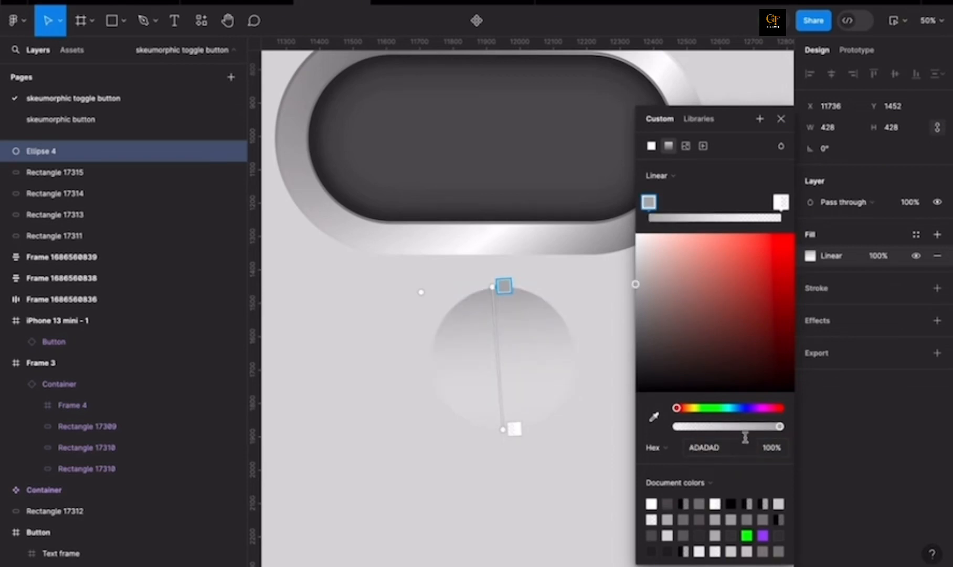
- Make the gradient's white end stop 100% opaque and tilt the gradient diagonally from the circle's upper left to its lower right
left_click(781, 202)
left_click(634, 233)
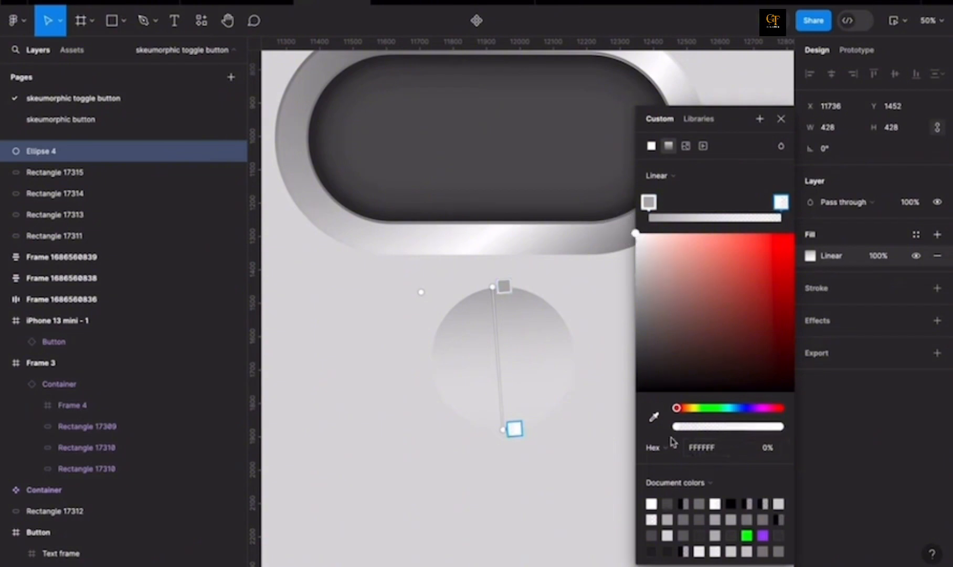
left_click_drag(677, 426, 816, 422)
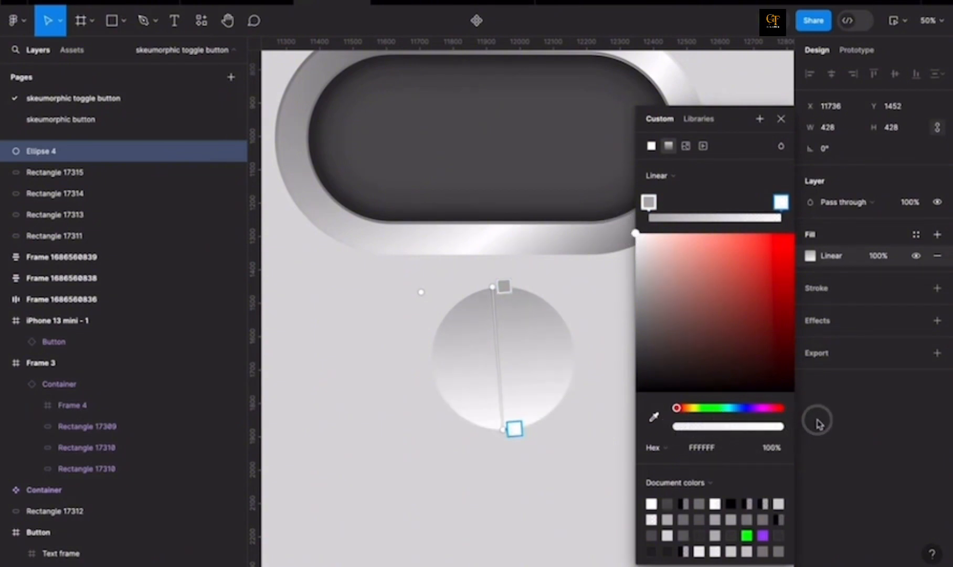
left_click_drag(503, 286, 460, 305)
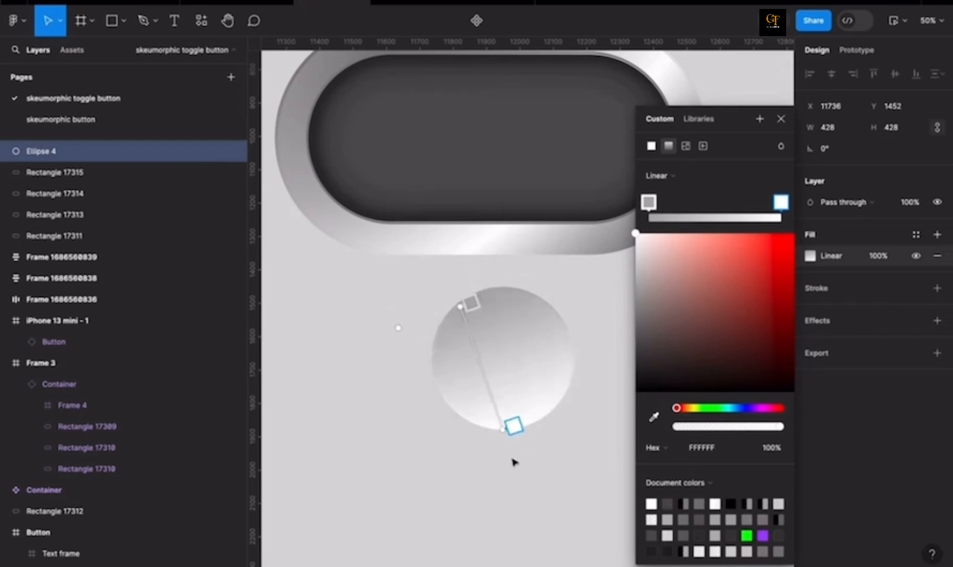
left_click_drag(510, 429, 519, 408)
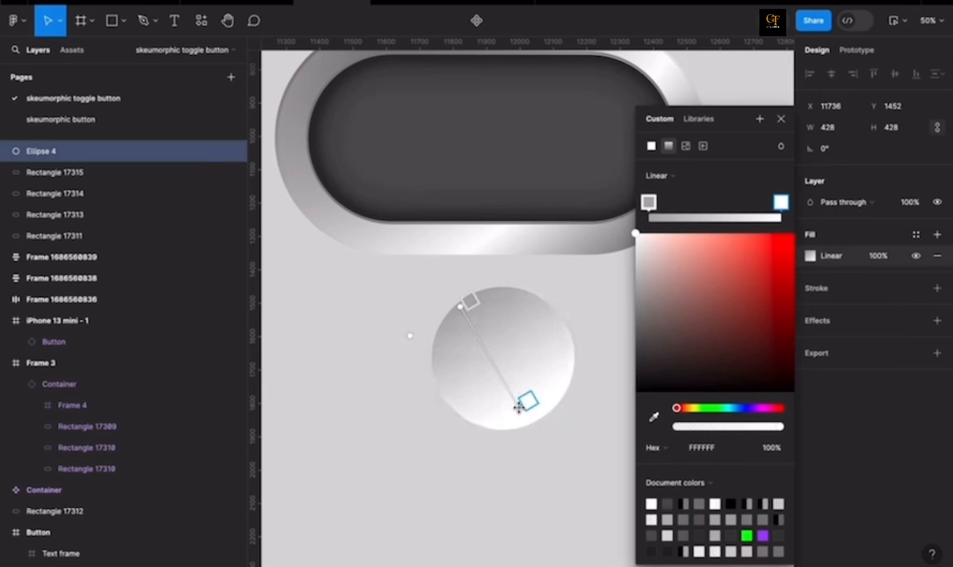
left_click(781, 118)
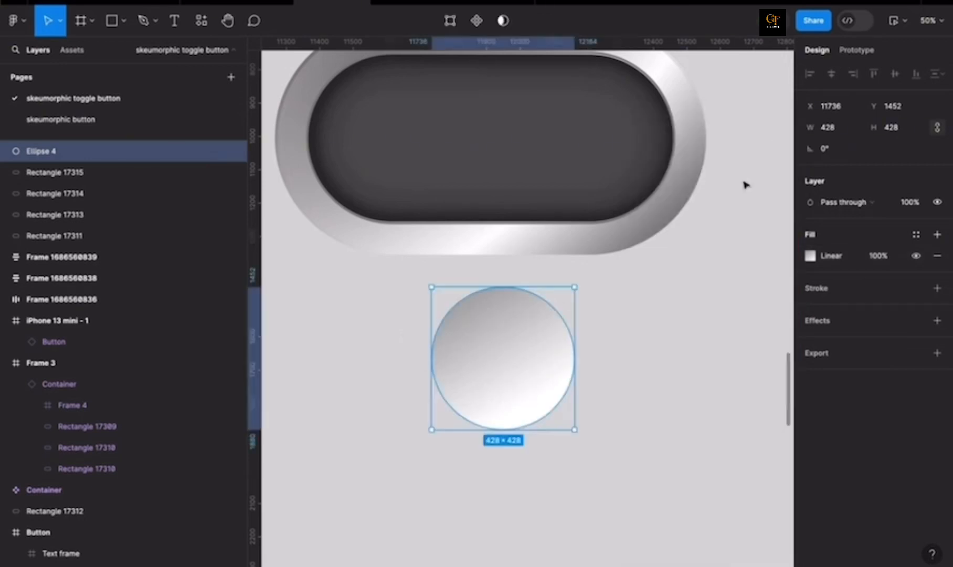
- Add a linear gradient stroke to the circle with a first stop of FFFFFF, shifting its start toward the upper left
scroll(548, 394, "down", 1)
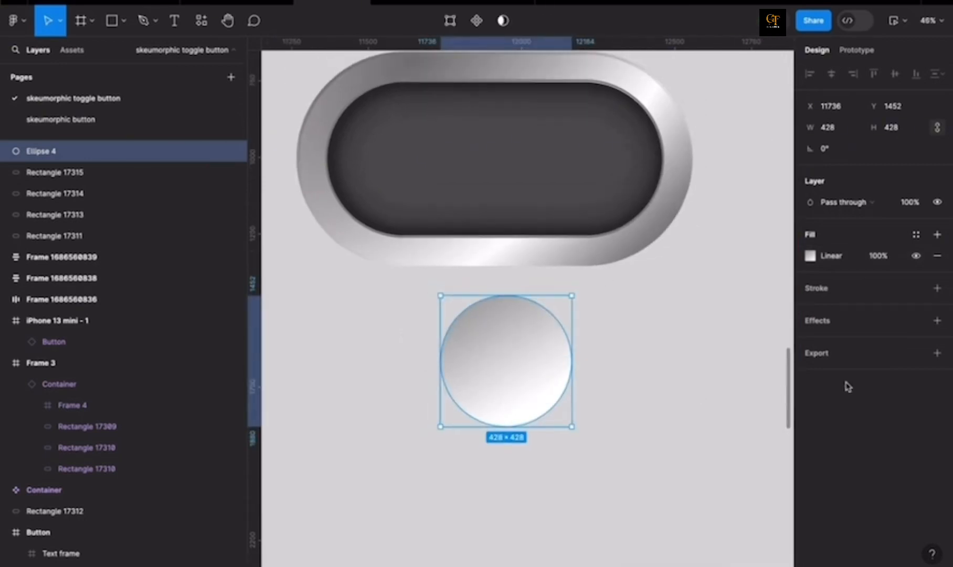
left_click(938, 288)
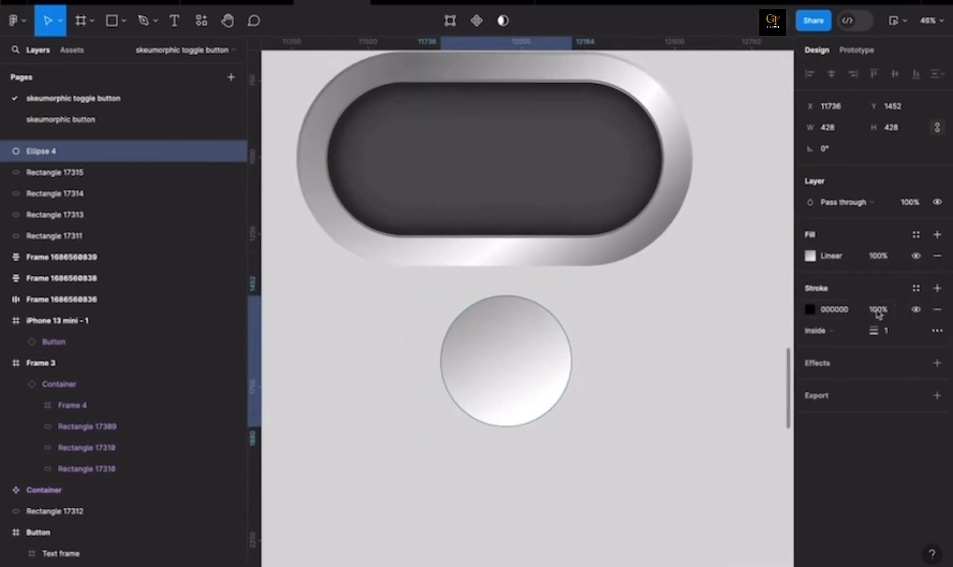
left_click(811, 309)
left_click(669, 220)
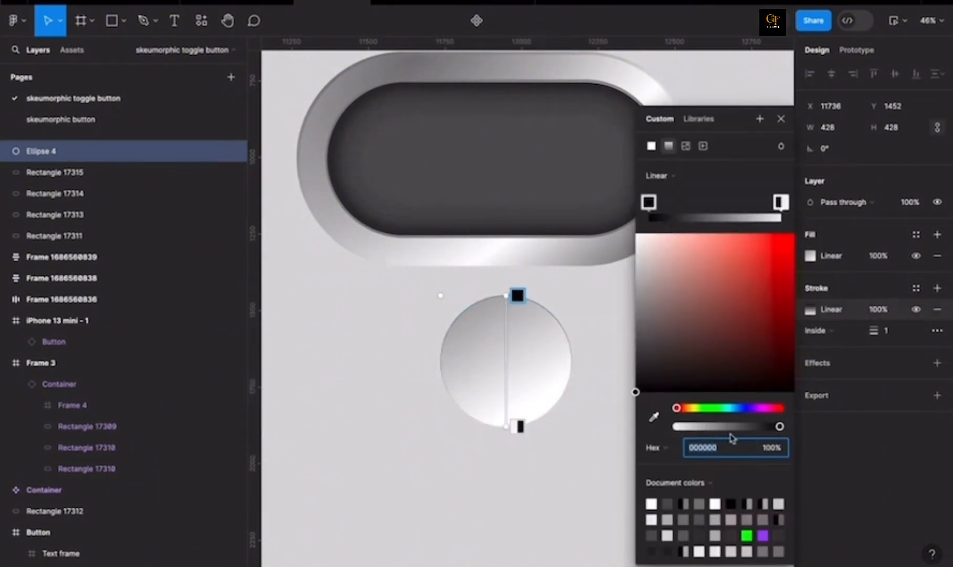
type("ffffff")
key("Return")
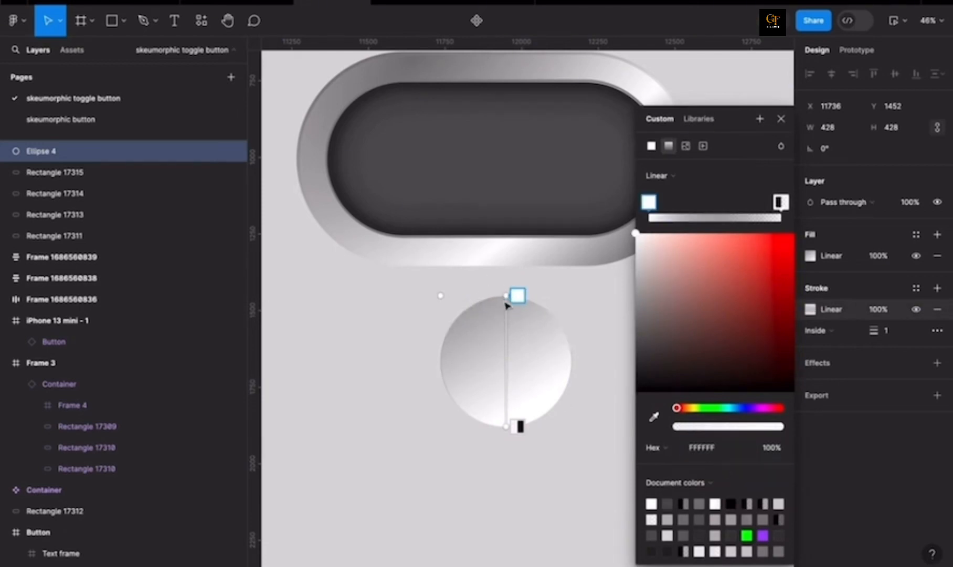
left_click_drag(512, 296, 490, 309)
- Set the stroke gradient's end stop to A5A5A5 and the stroke thickness to 30
left_click(780, 203)
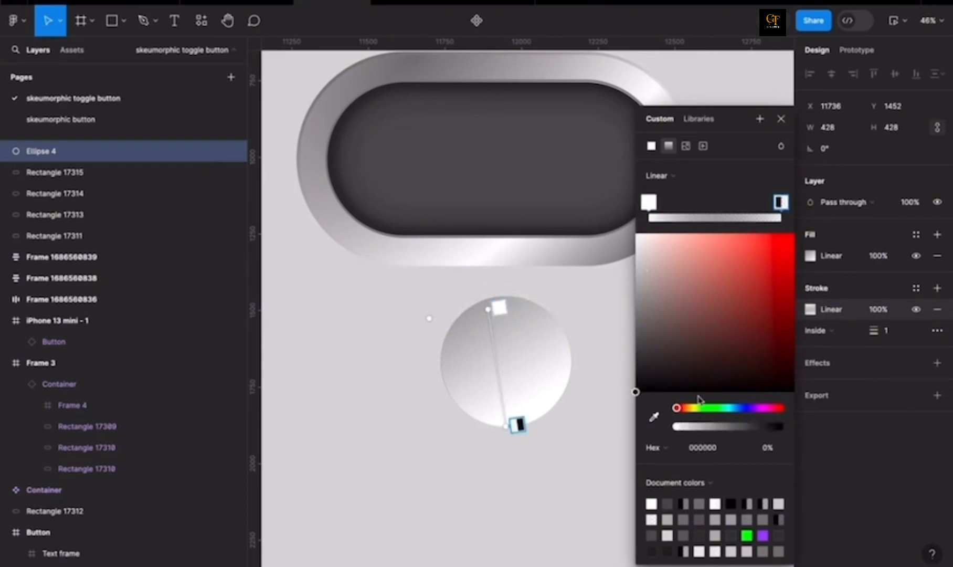
left_click(703, 447)
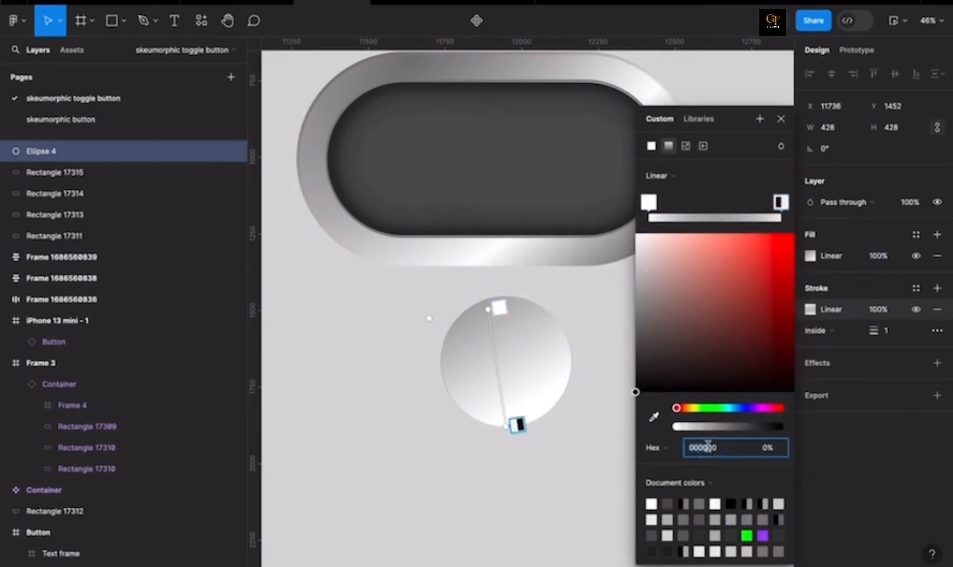
type("a5a5a500")
left_click(898, 334)
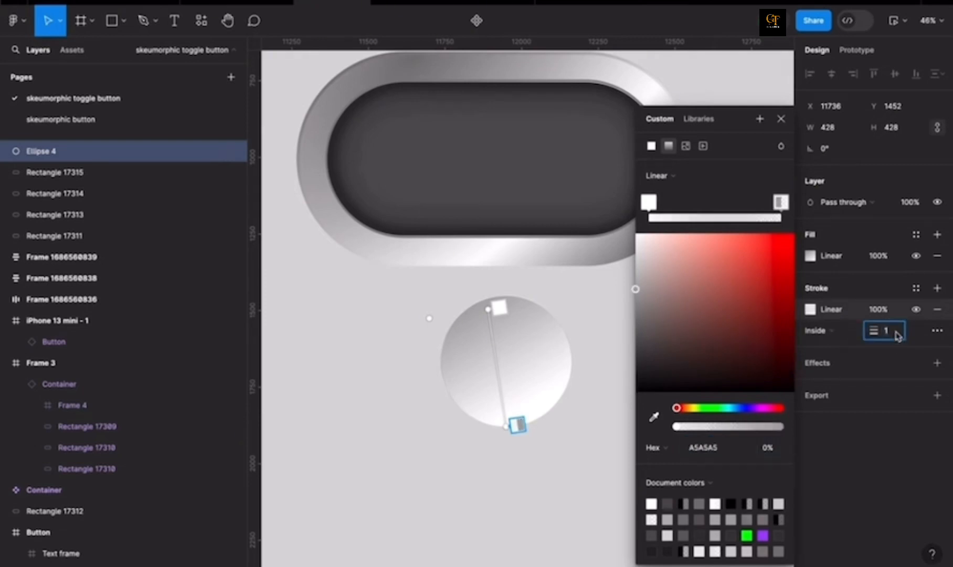
type("30")
key("Return")
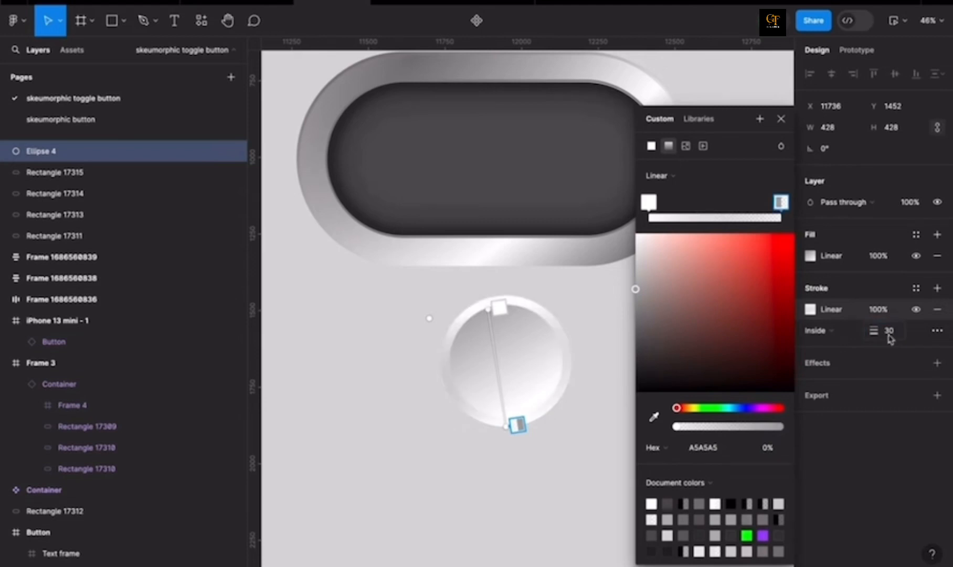
- Tilt the stroke gradient further so it runs from the circle's upper-left edge to its lower-right edge
mouse_move(514, 427)
left_mouse_down()
mouse_move(520, 412)
mouse_move(523, 425)
left_mouse_up()
left_click_drag(496, 309, 487, 304)
left_click_drag(525, 426, 531, 421)
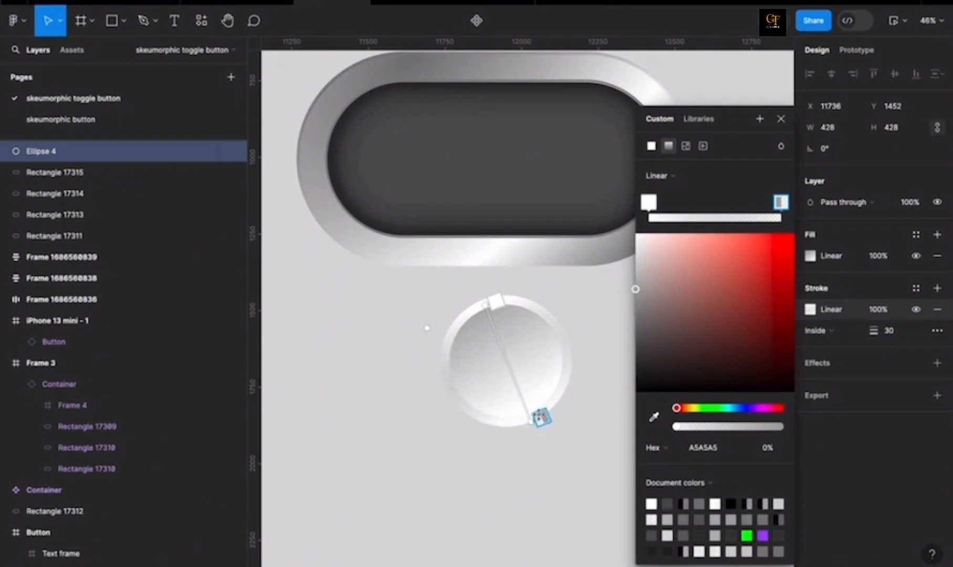
left_click(677, 293)
scroll(520, 473, "down", 2)
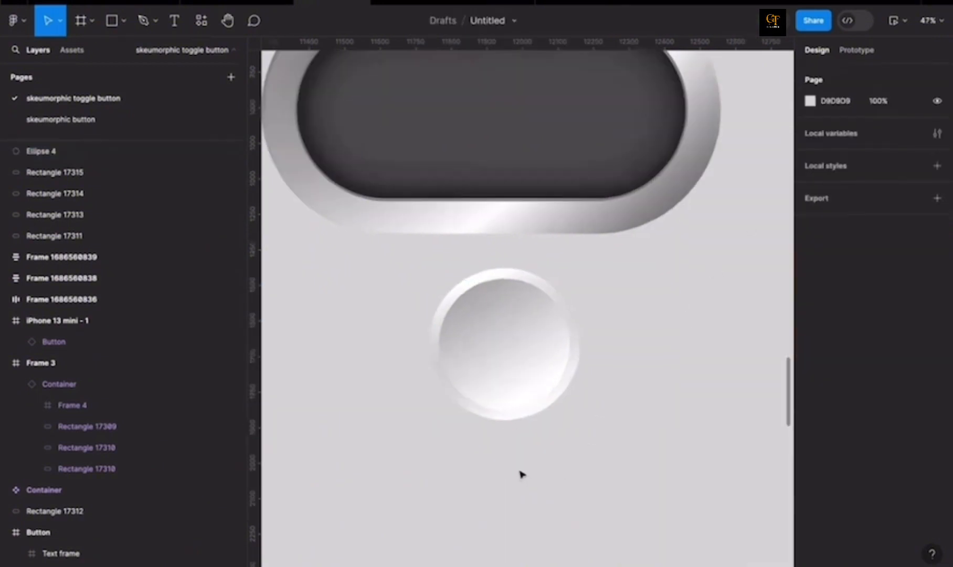
- Add a drop shadow to the circle with an X offset of 10 and a Y offset of 50
scroll(536, 302, "up", 4)
left_click(536, 302)
scroll(492, 324, "up", 2)
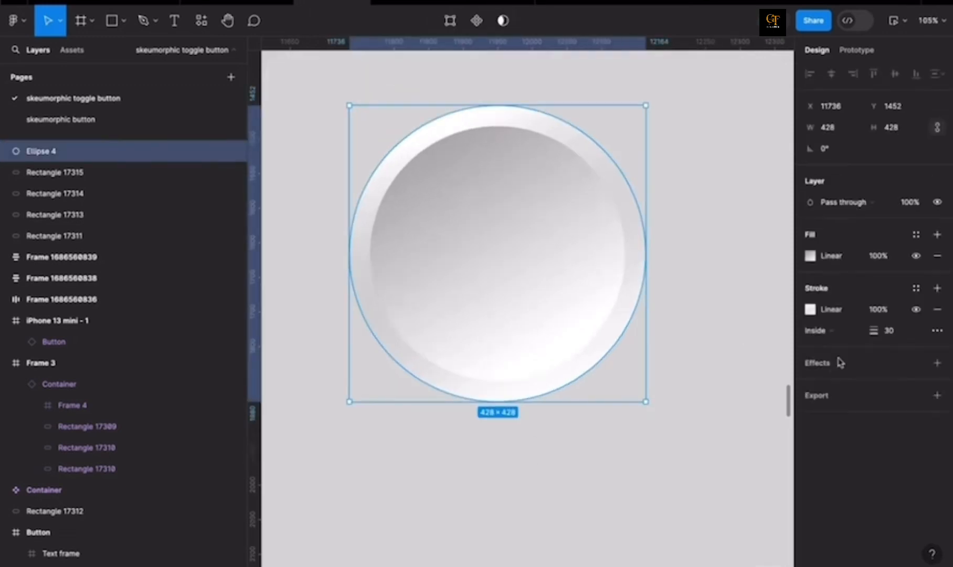
left_click(938, 363)
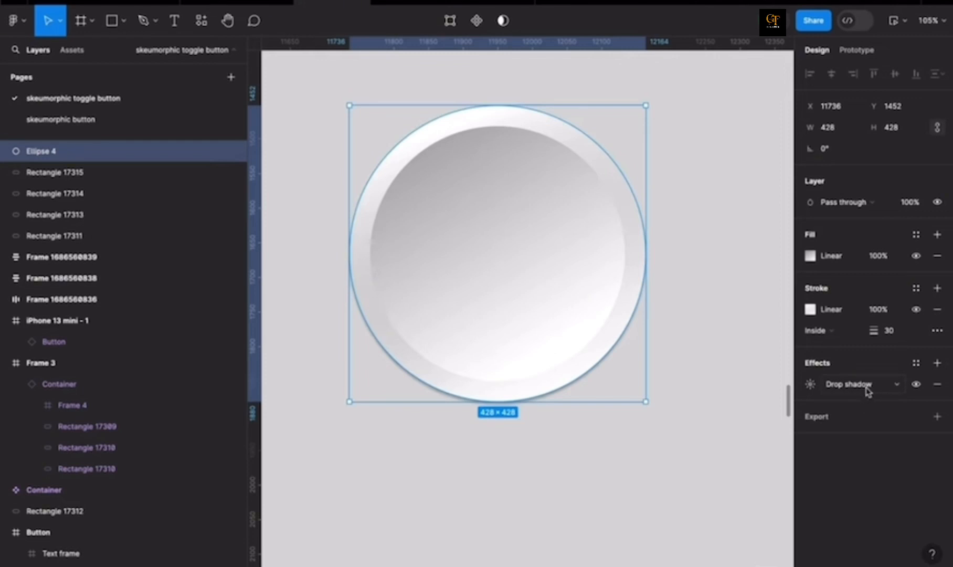
left_click(810, 384)
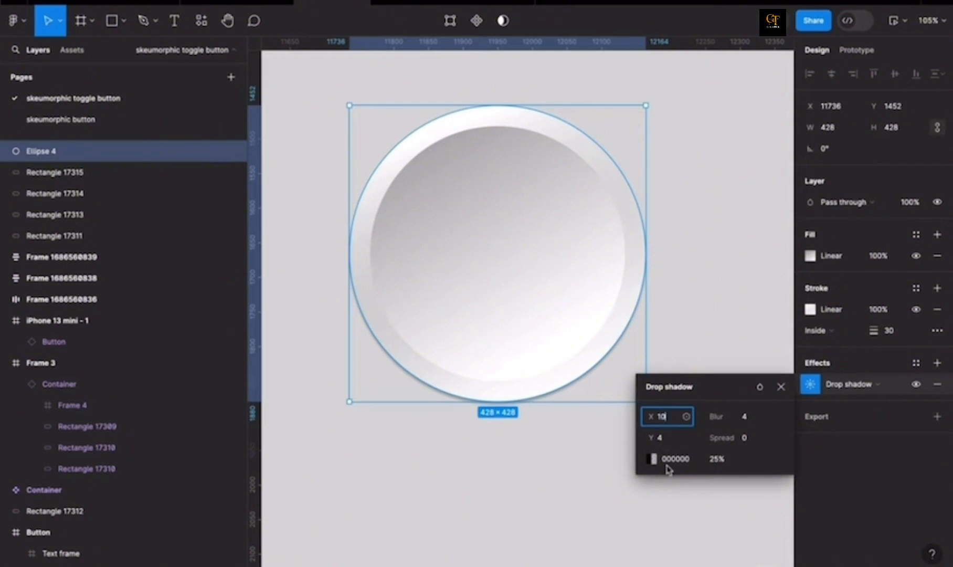
left_click(668, 443)
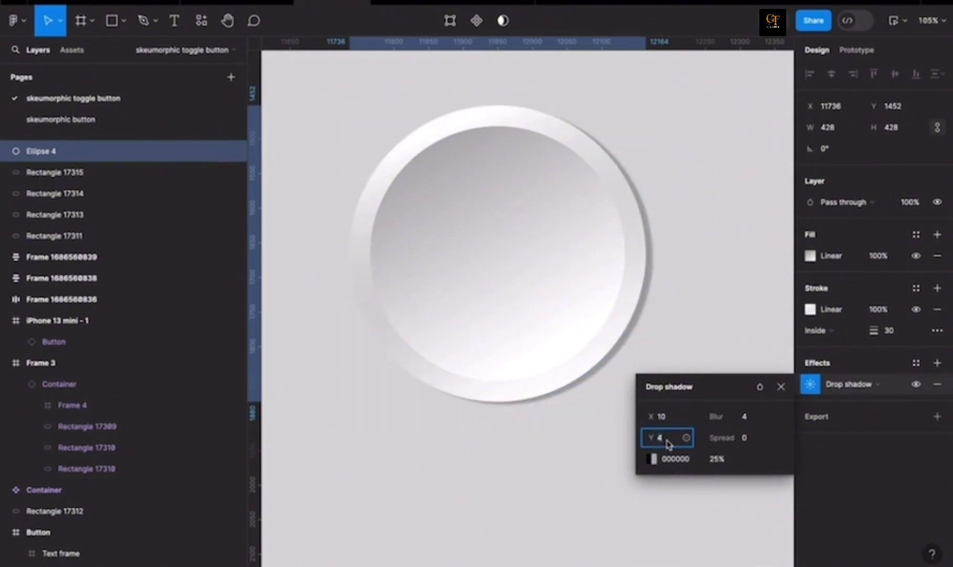
type("50")
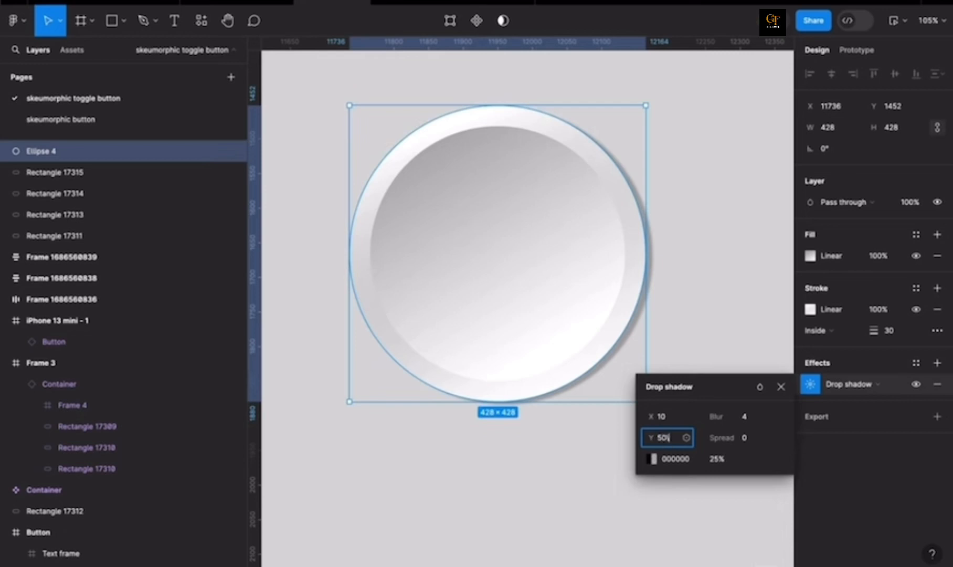
key("Return")
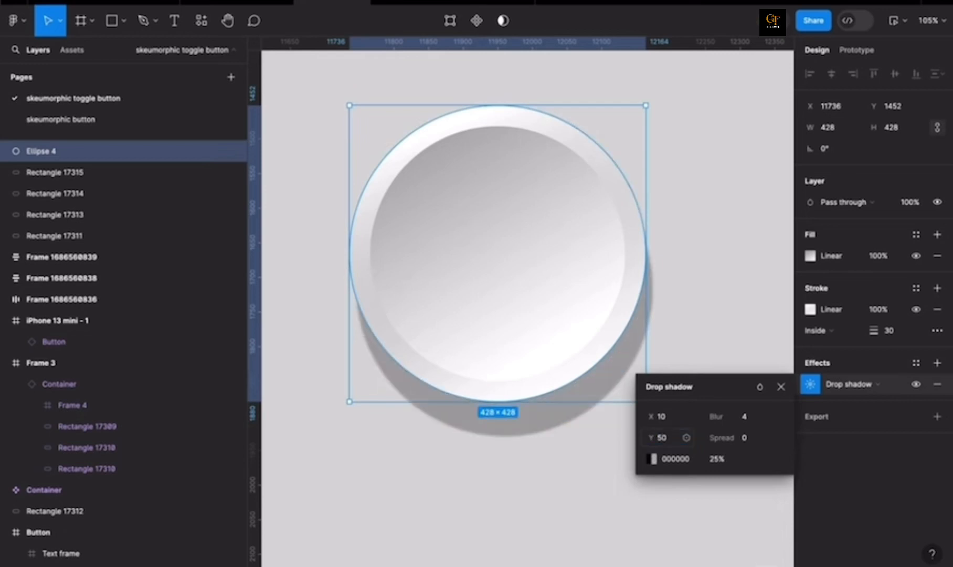
- Set the drop shadow's blur to 25 and its opacity to 55%
left_click(749, 426)
type("25")
key("Return")
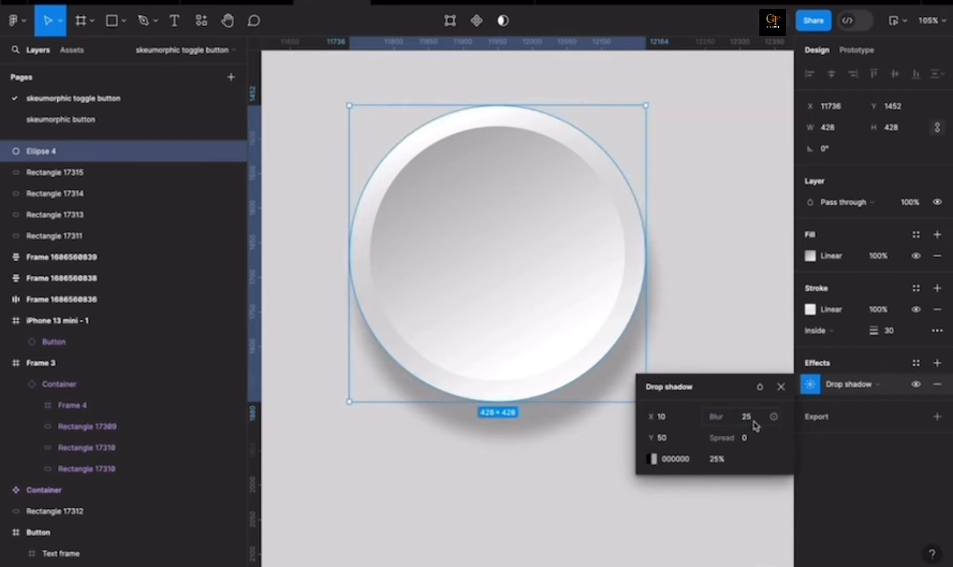
left_click(722, 460)
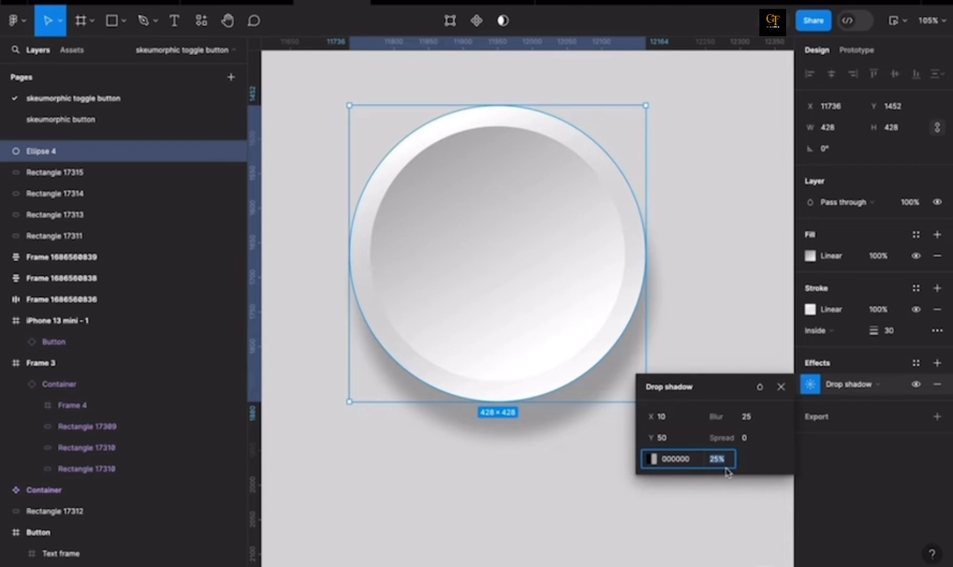
type("55")
key("Return")
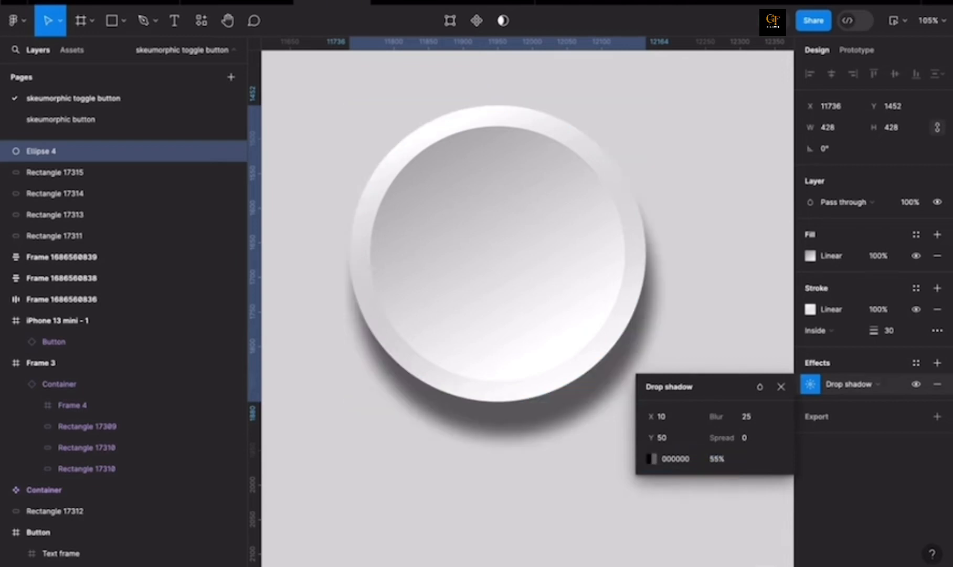
scroll(507, 362, "down", 5)
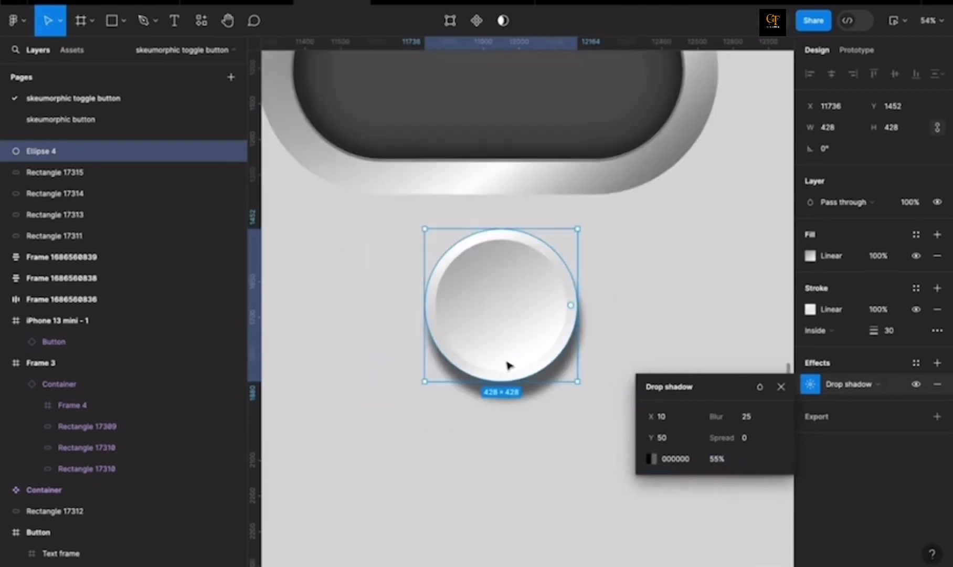
- Add a second drop shadow to the circle with a Y offset of 74
left_click(938, 364)
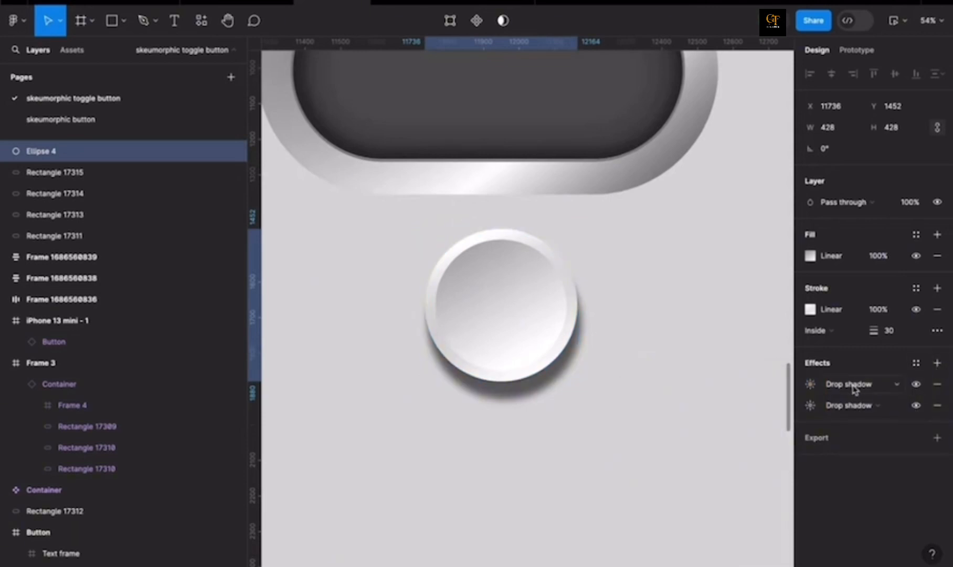
left_click(810, 387)
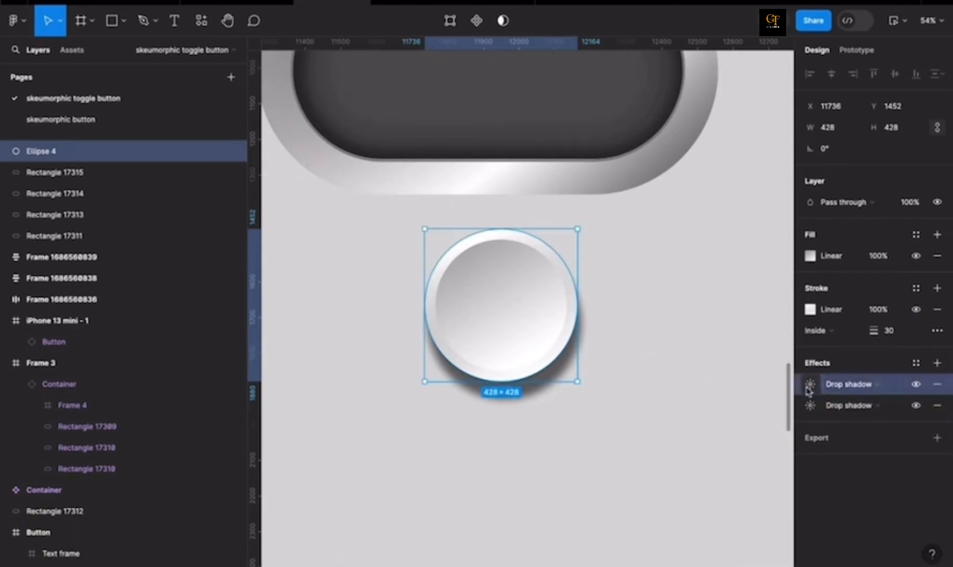
left_click(811, 388)
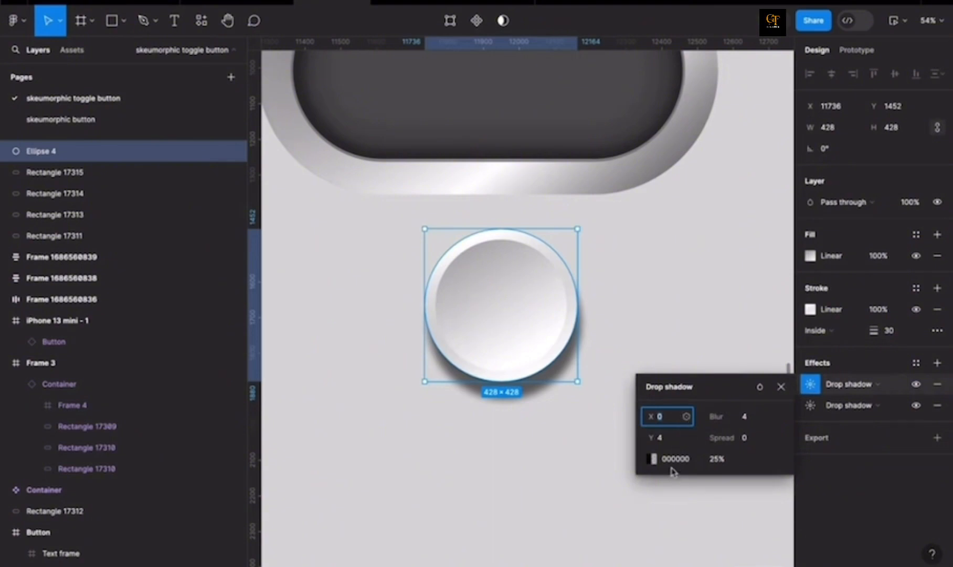
left_click(670, 444)
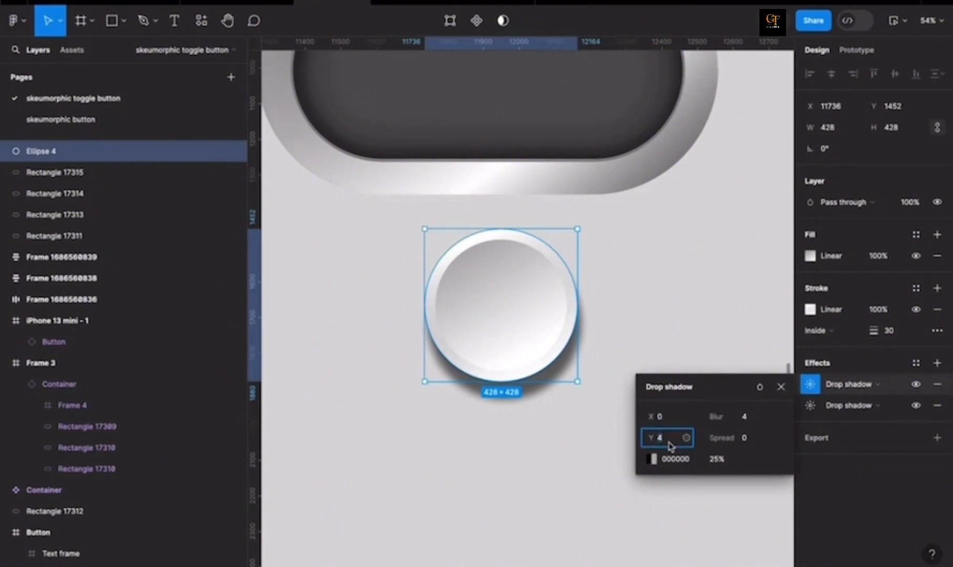
type("7")
key("Return")
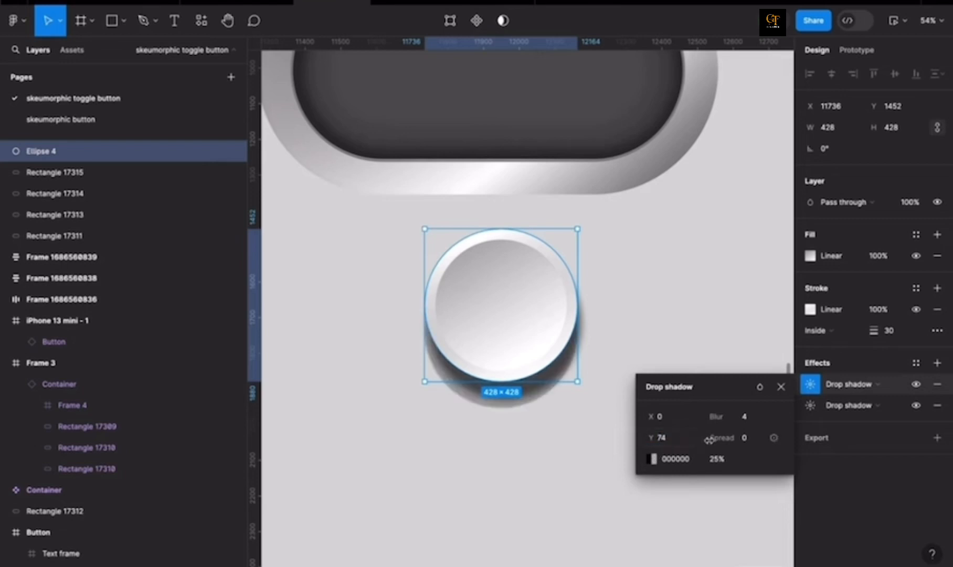
- Set the second drop shadow's blur to 100, its spread to 5 and its opacity to 45%
left_click(746, 421)
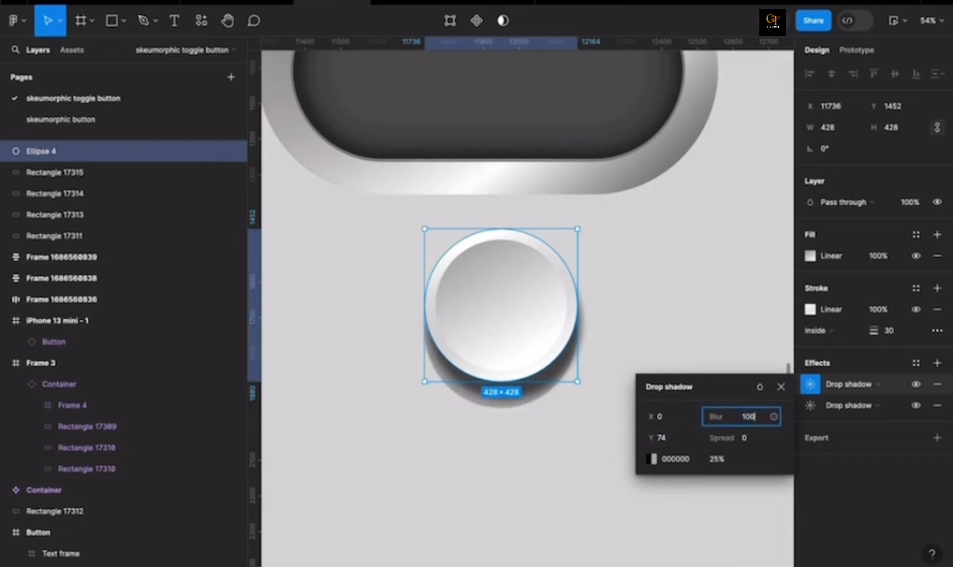
type("100")
key("Return")
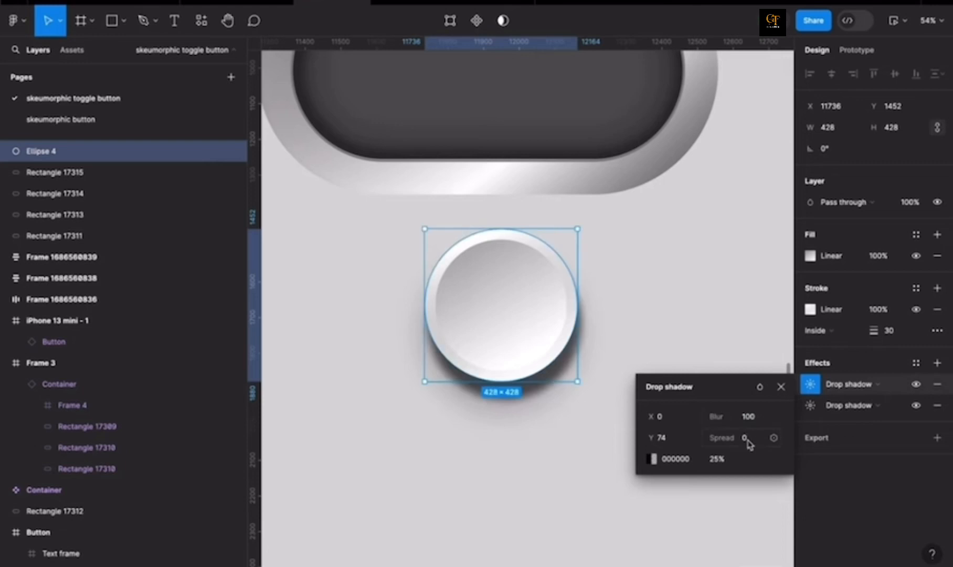
left_click(751, 445)
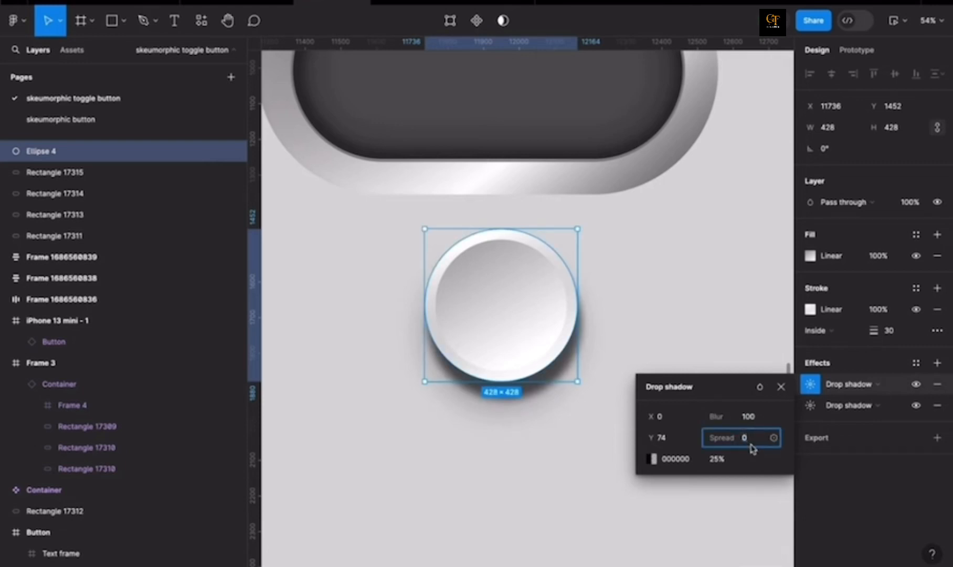
type("5")
key("Return")
left_click(733, 461)
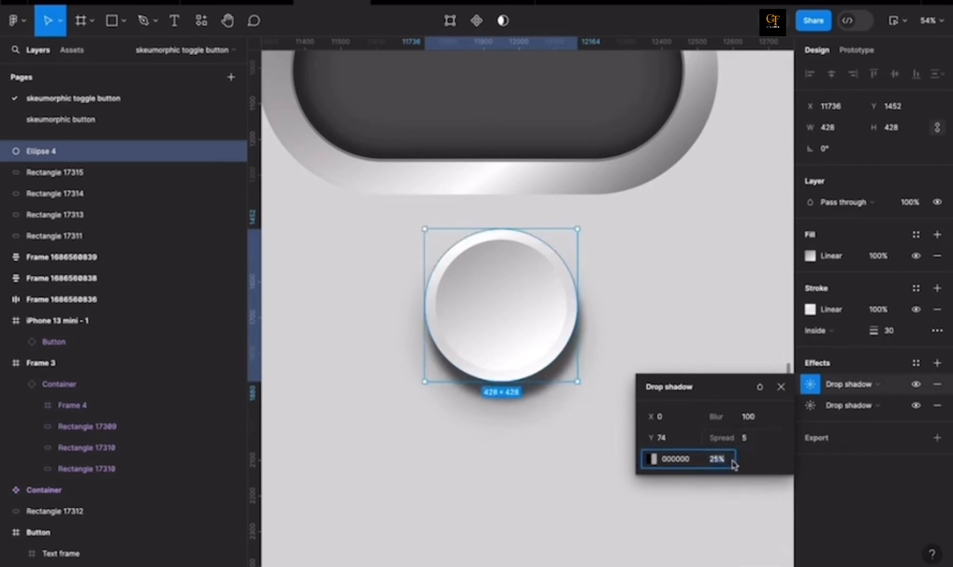
type("45")
key("Return")
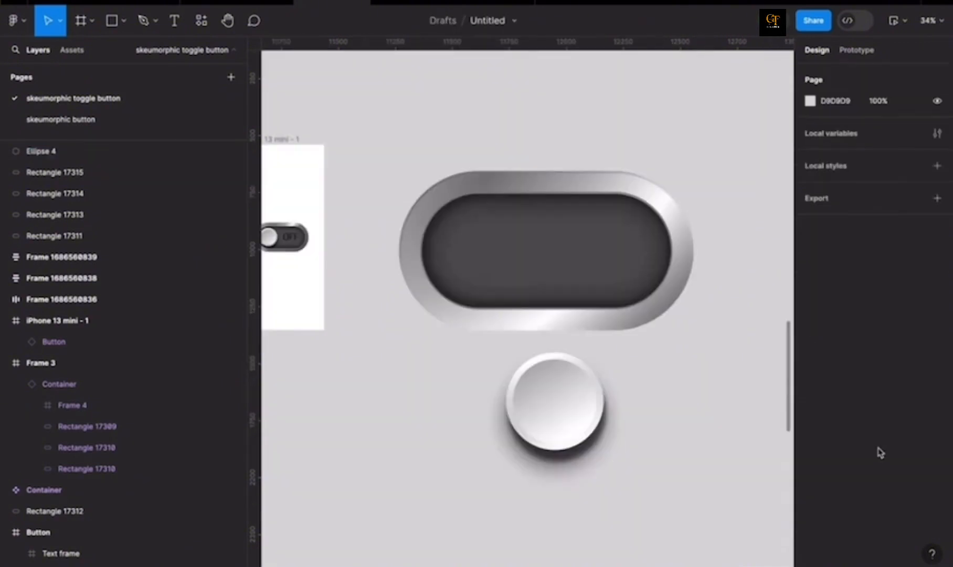
- Move the round knob into the left end of the dark pill base, vertically centred
scroll(699, 366, "up", 2)
left_click(533, 431)
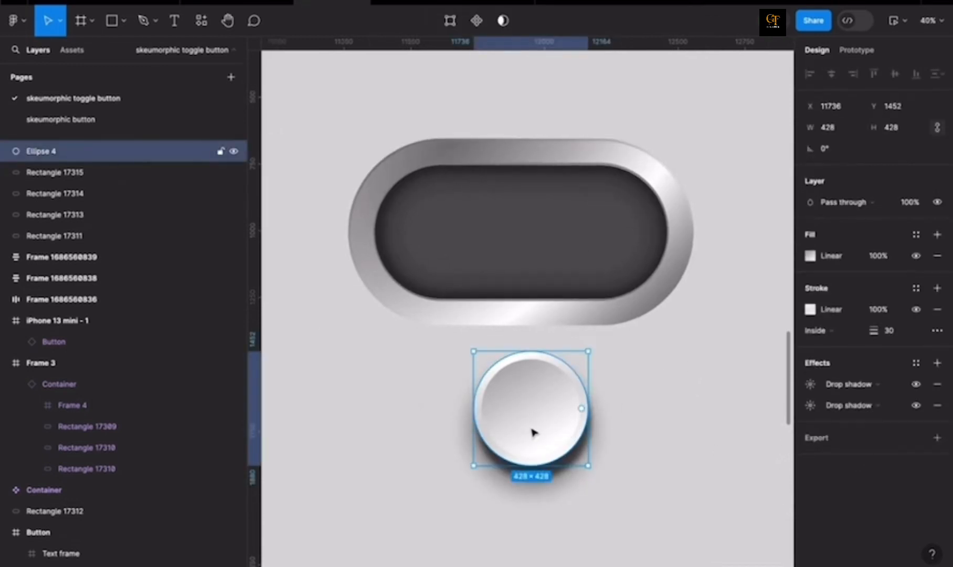
left_click_drag(549, 434, 458, 252)
left_click(635, 313)
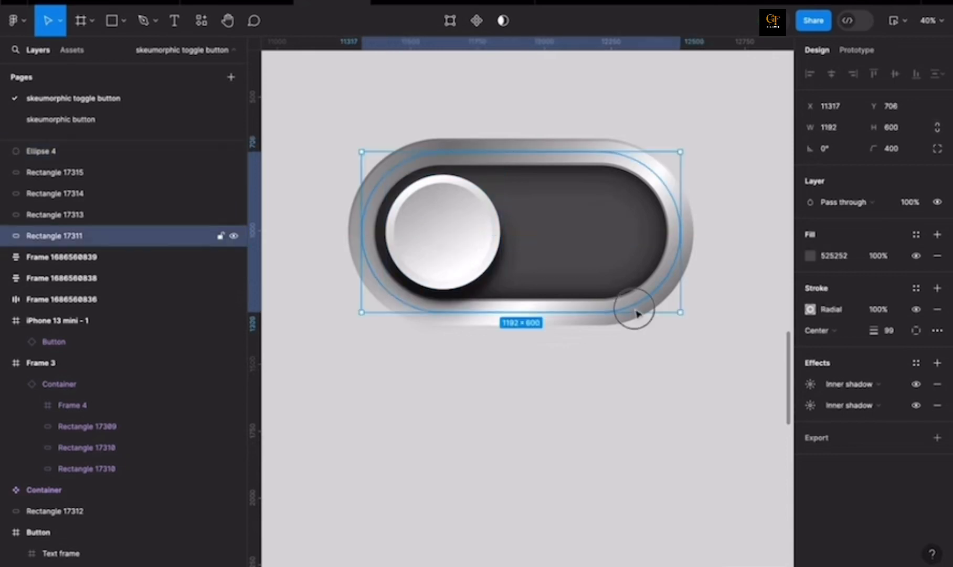
left_click(604, 399)
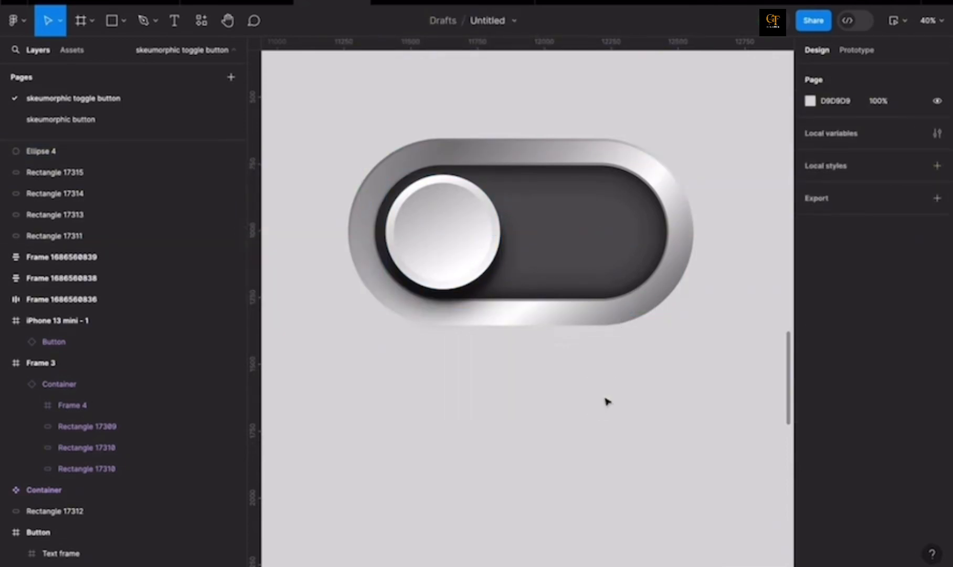
- Add the text "Off" and move it onto the dark base beside the knob
key("t")
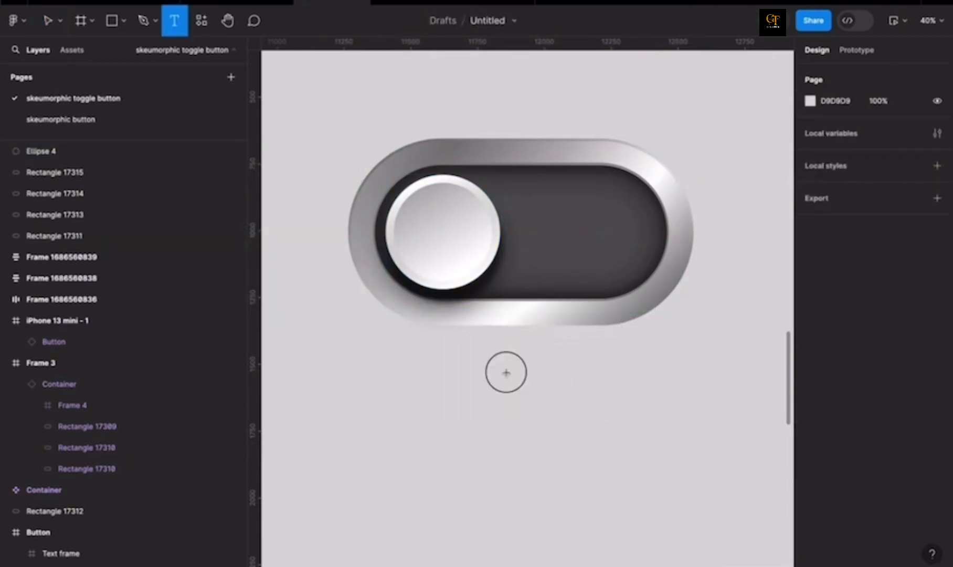
left_click(505, 372)
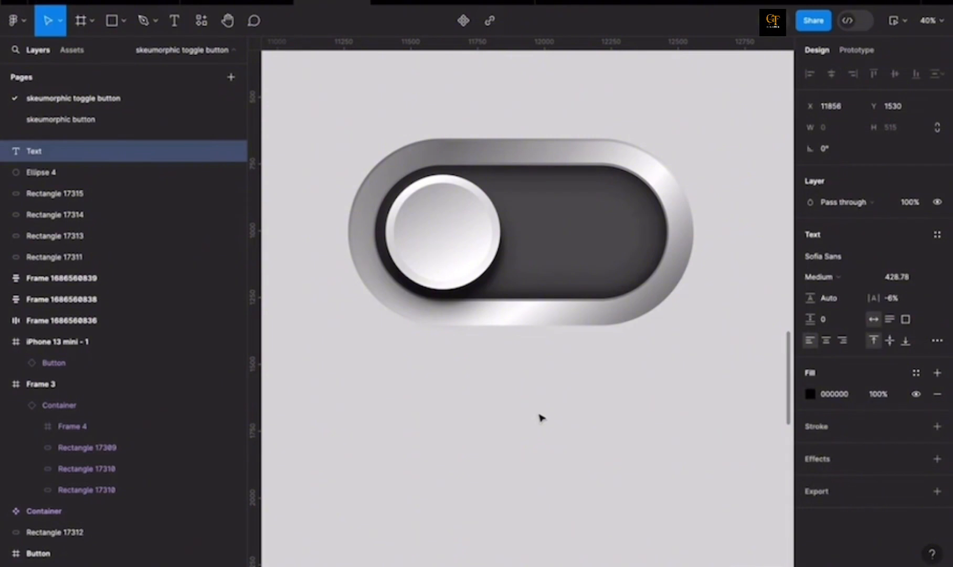
key("Caps_Lock")
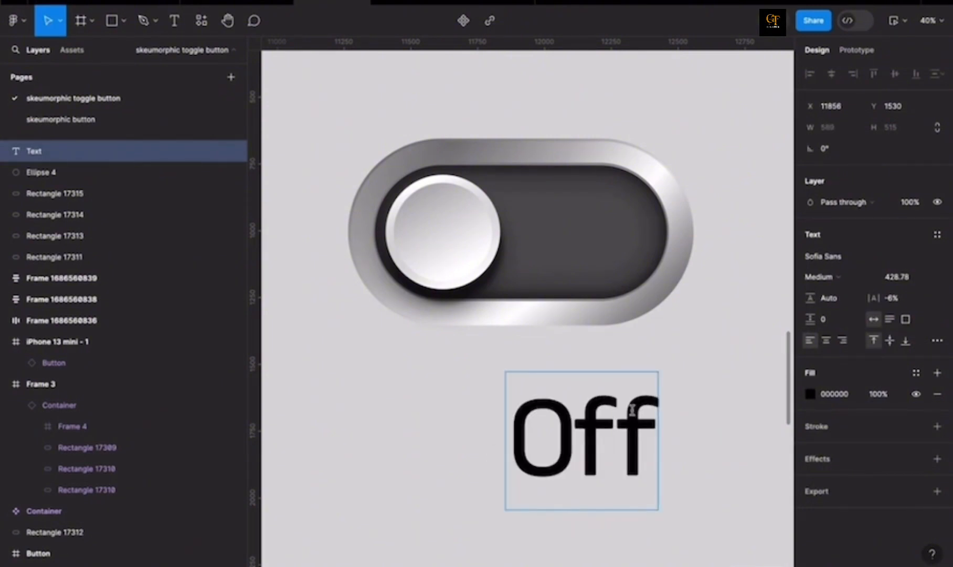
scroll(471, 400, "down", 5)
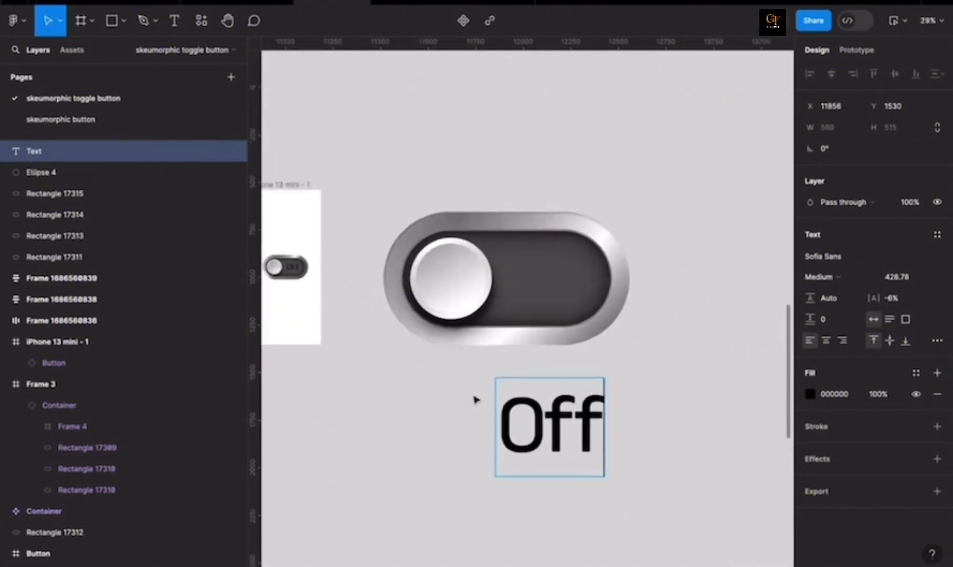
key("Escape")
scroll(564, 416, "down", 2)
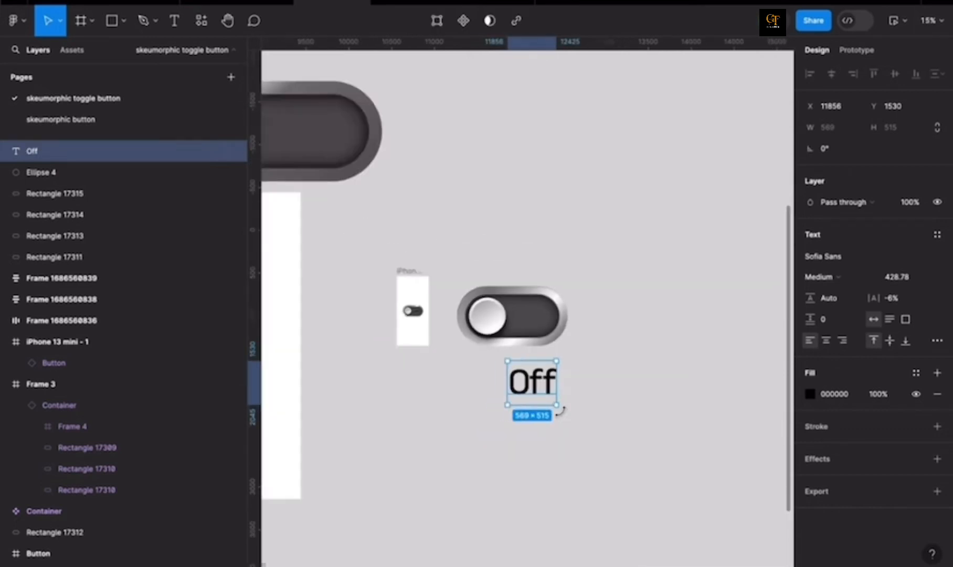
left_click_drag(526, 389, 533, 334)
- Set the "Off" text's font size to 300 and centre it in the free area right of the knob
scroll(546, 315, "up", 3)
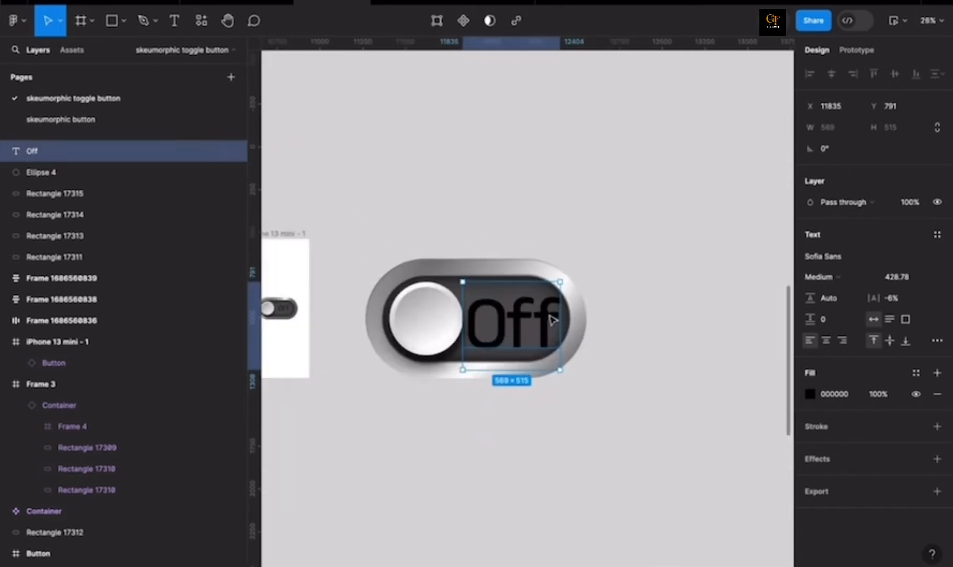
left_click(931, 277)
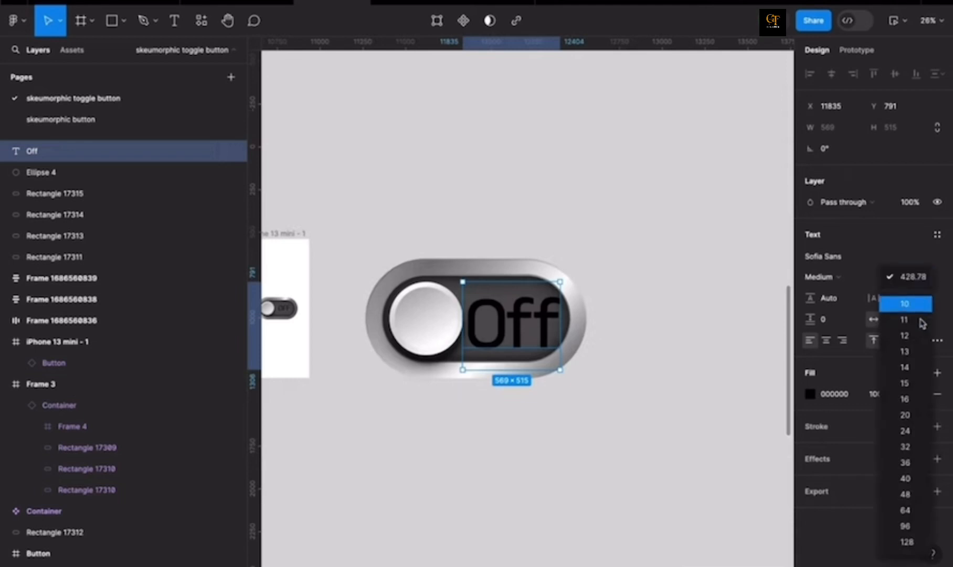
left_click(914, 283)
left_click(898, 276)
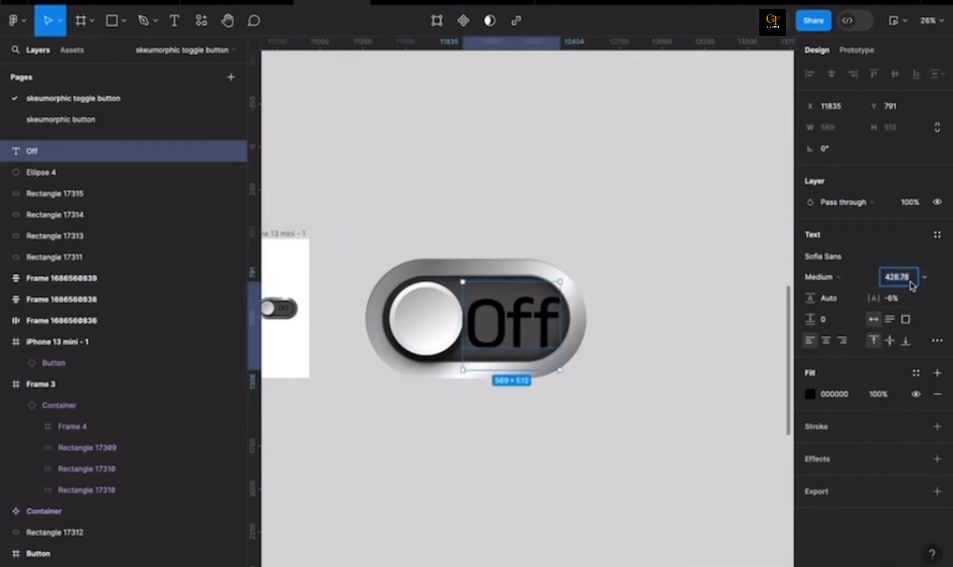
type("300")
key("Return")
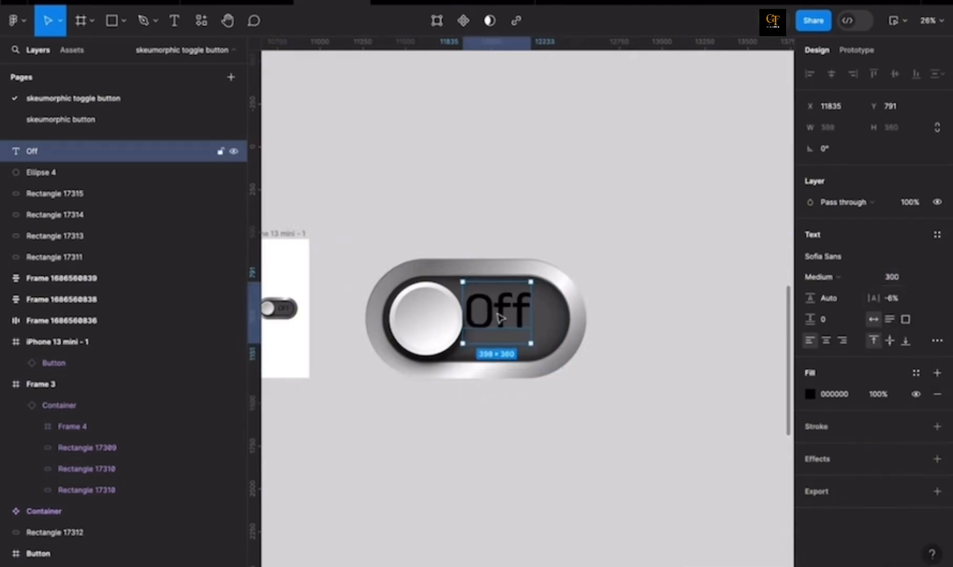
left_click_drag(500, 315, 515, 321)
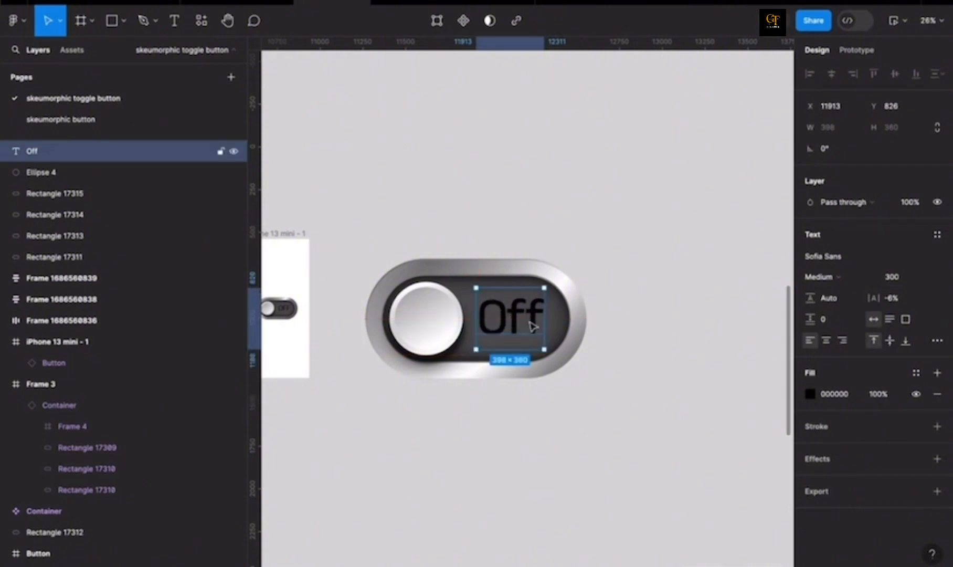
- Add an effect to the "Off" text and make it an inner shadow
scroll(530, 326, "up", 3)
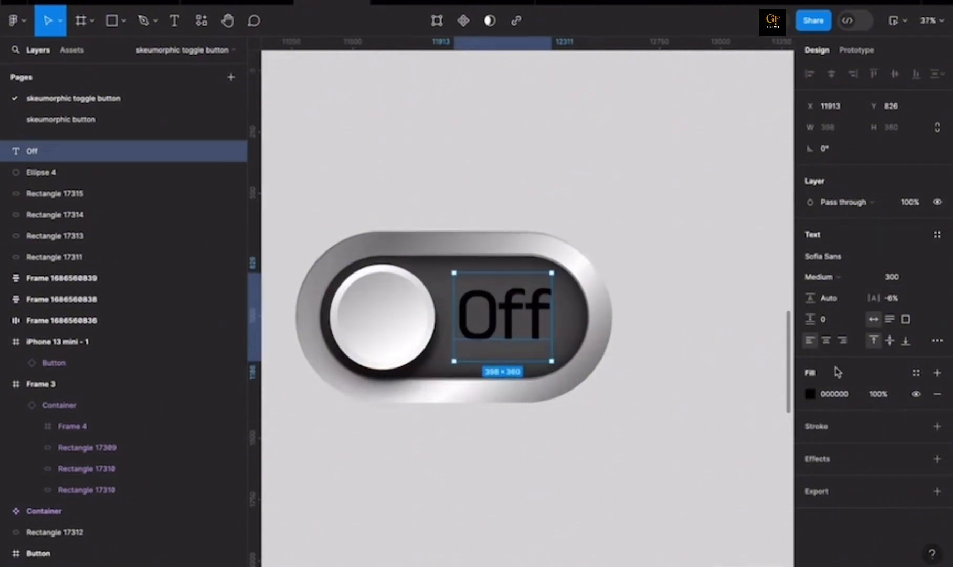
left_click(938, 427)
left_click(937, 447)
left_click(937, 458)
left_click(875, 481)
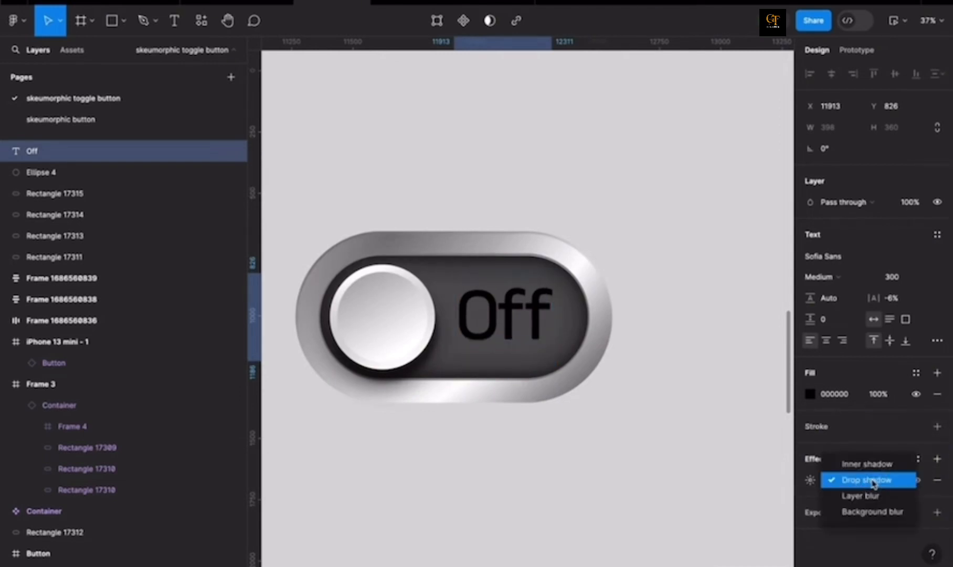
left_click(874, 467)
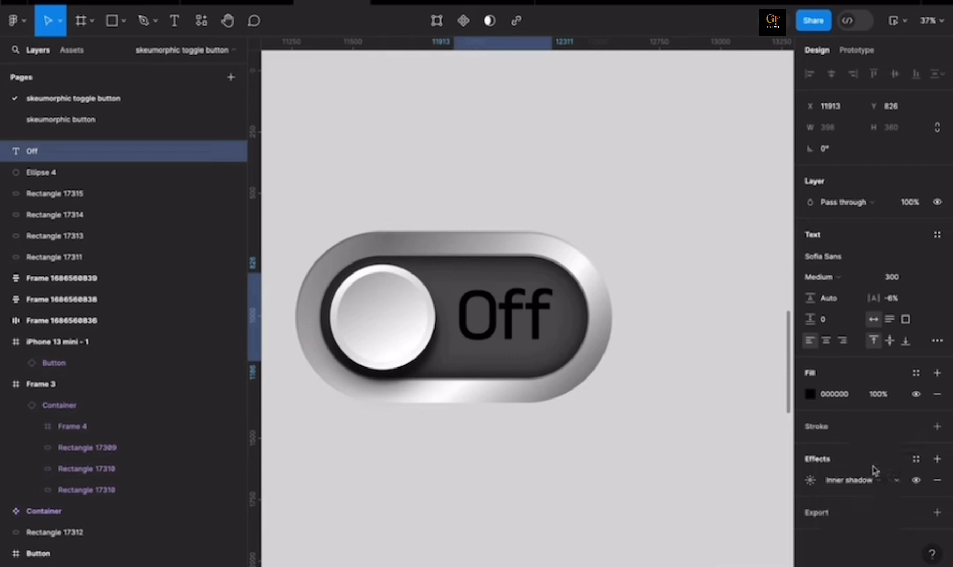
- Set the text's inner shadow to an X offset of 3, a Y offset of -7 and a blur of 6
left_click(812, 480)
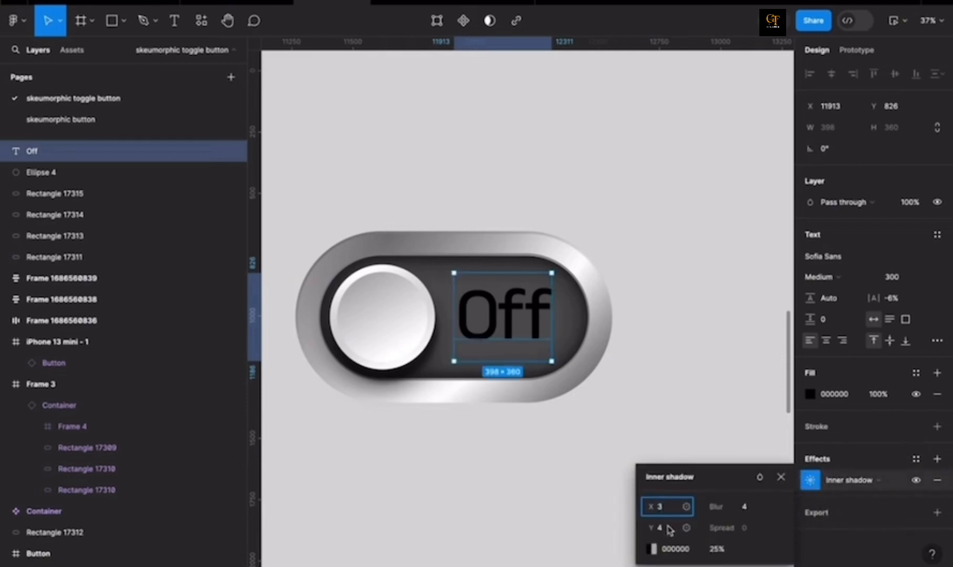
left_click(665, 528)
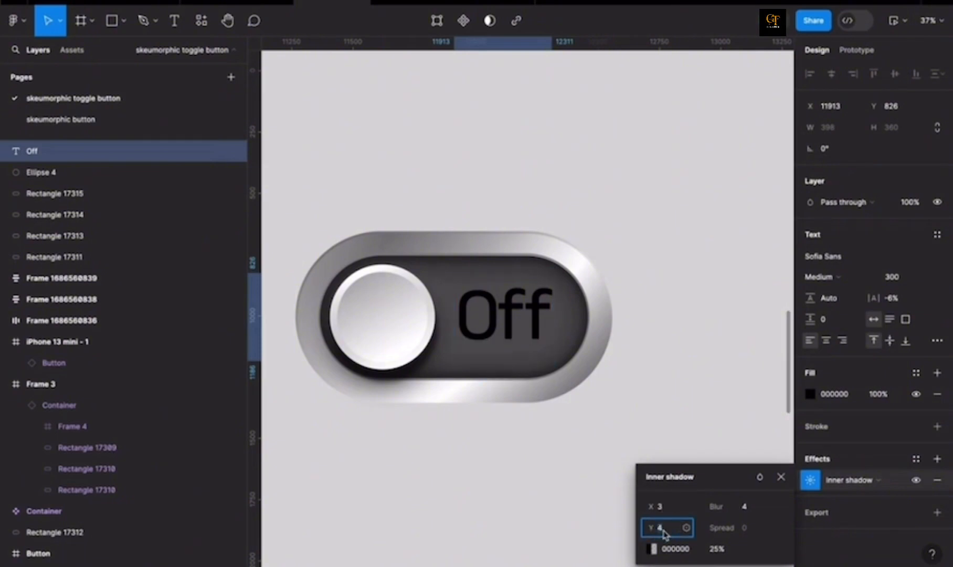
type("-7")
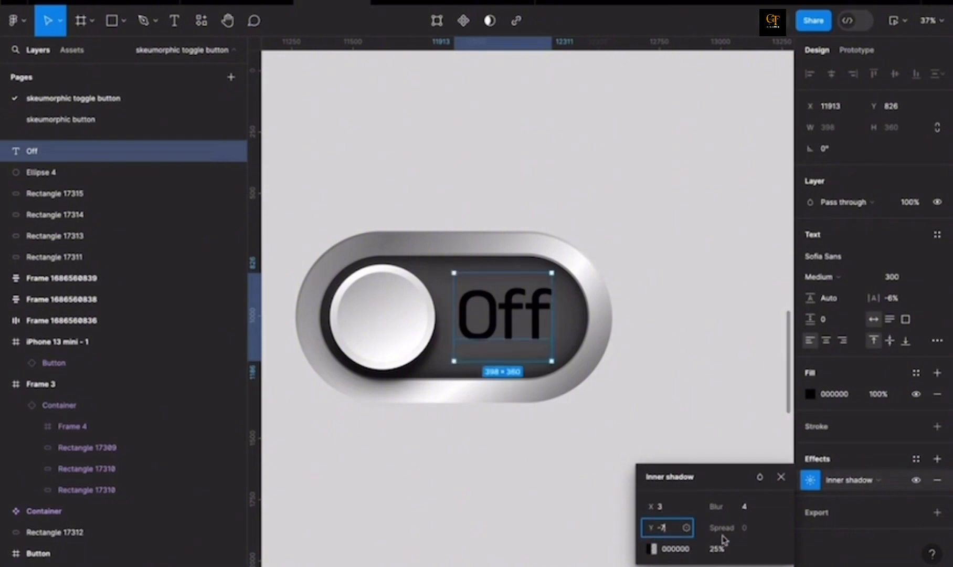
left_click(758, 510)
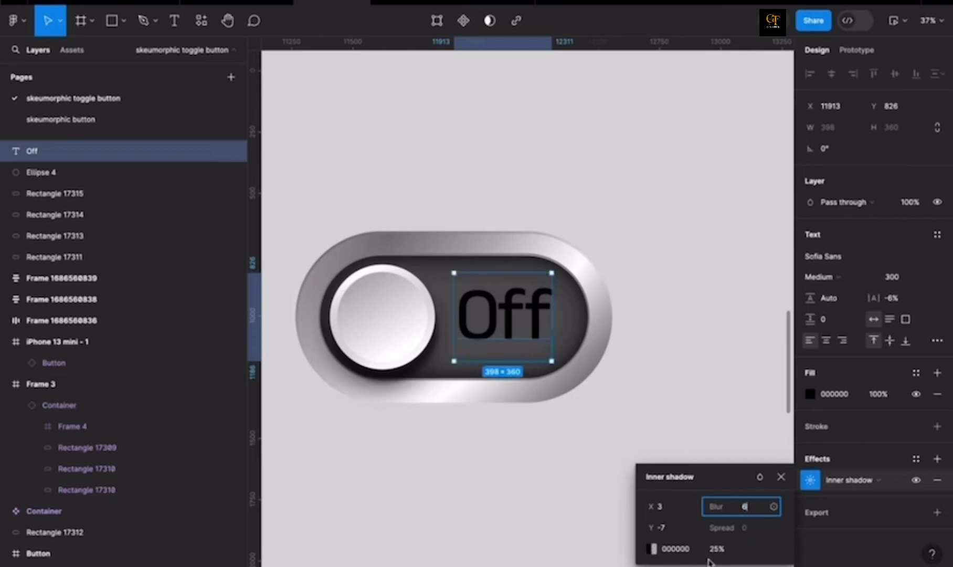
left_click(660, 552)
left_click_drag(653, 557, 654, 556)
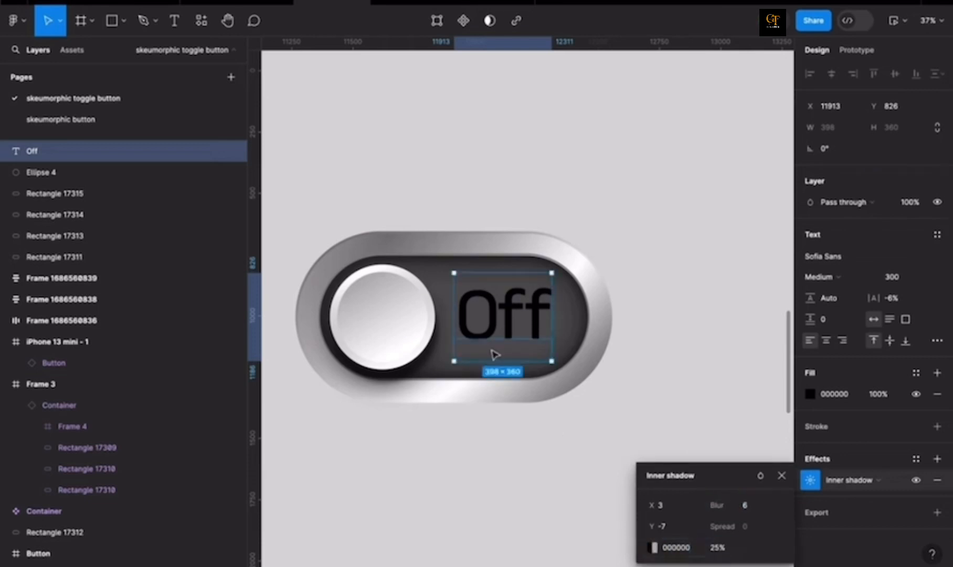
- Change the text's inner shadow colour to white FFFFFF at 50% opacity
left_click(654, 548)
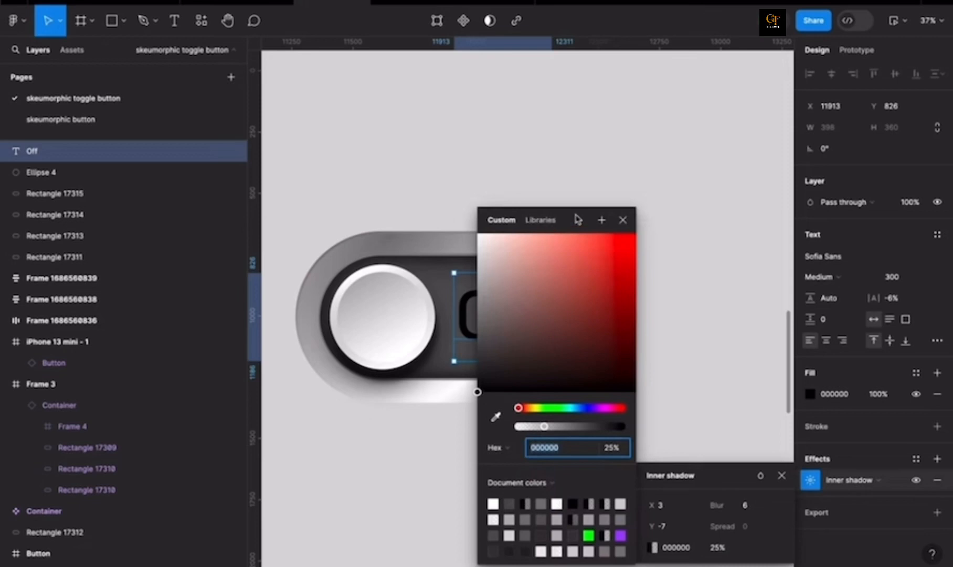
left_click_drag(576, 216, 734, 191)
left_click(636, 208)
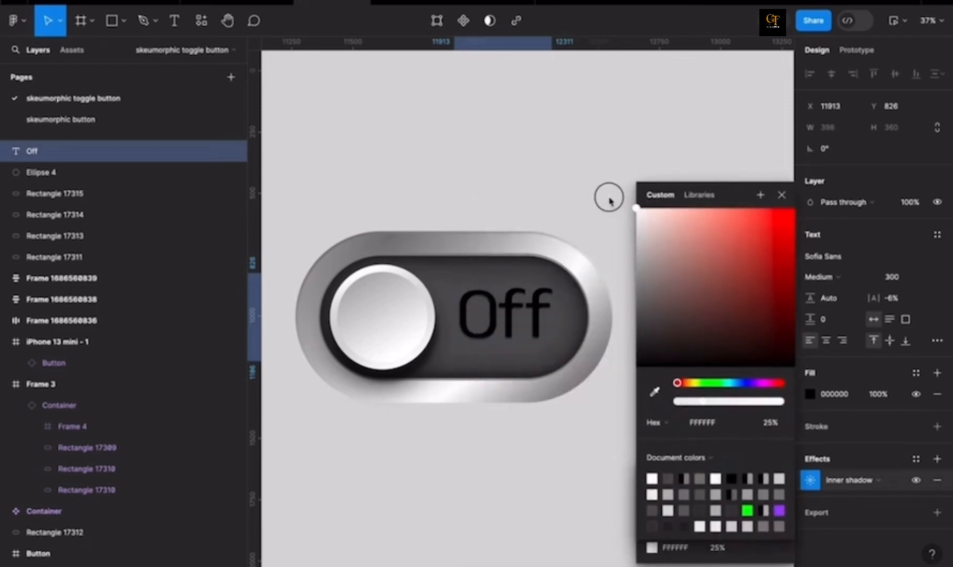
left_click(770, 423)
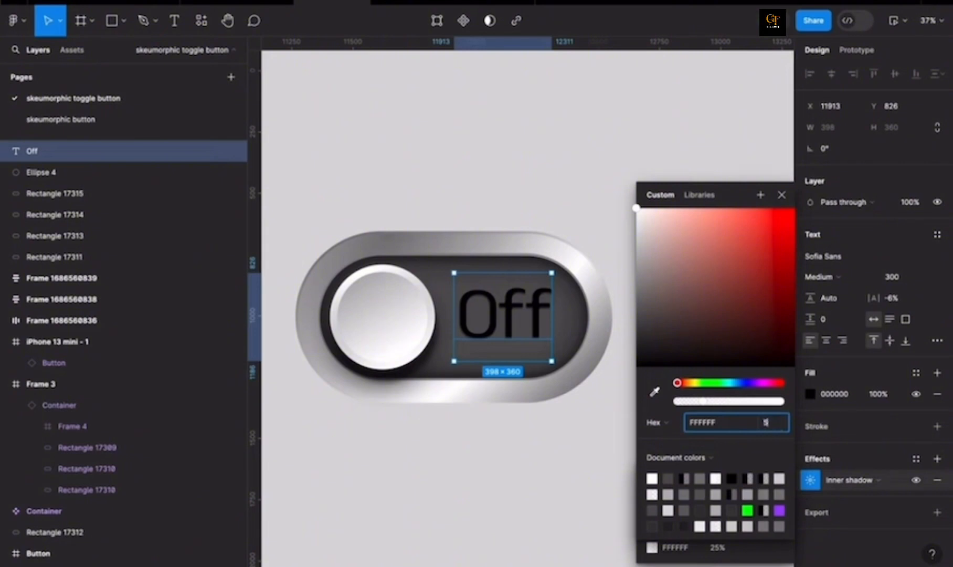
type("50")
key("Return")
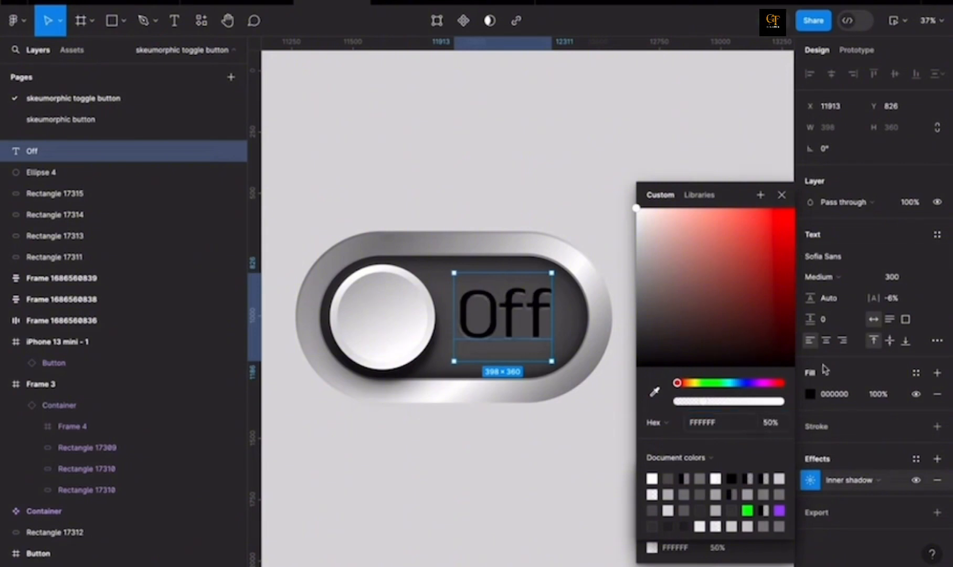
- Set the opacity of the "Off" text's white inner shadow to 45%
left_click_drag(738, 192, 706, 188)
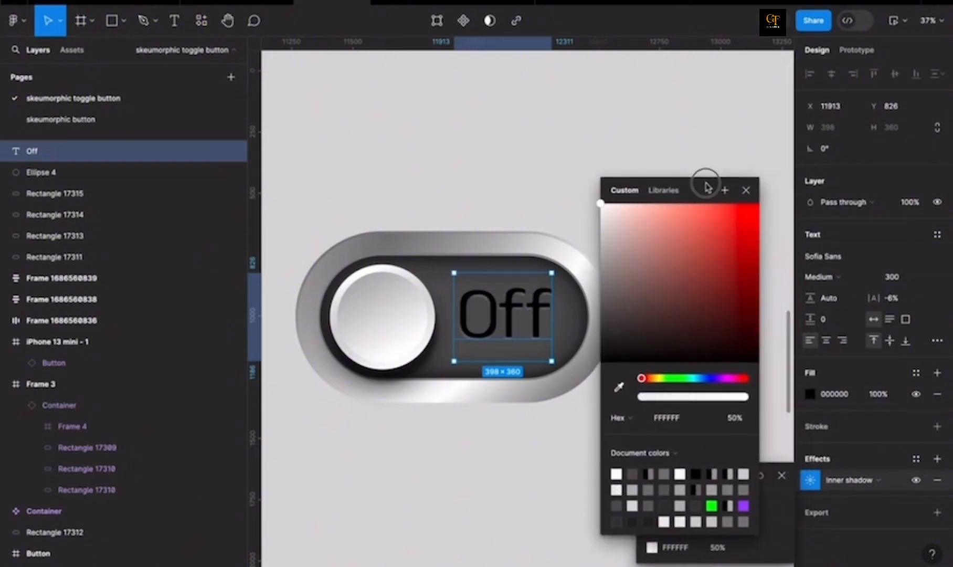
left_click(733, 419)
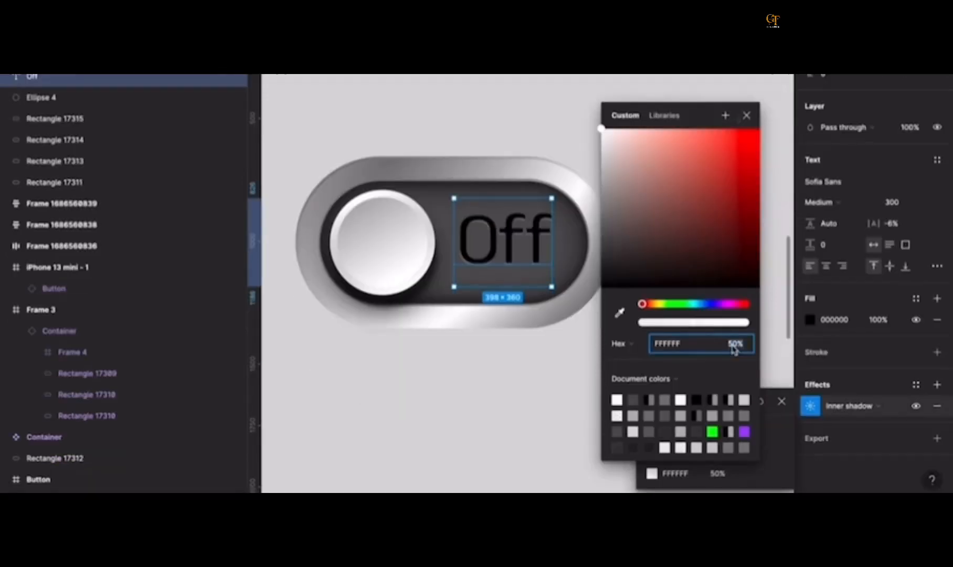
type("45")
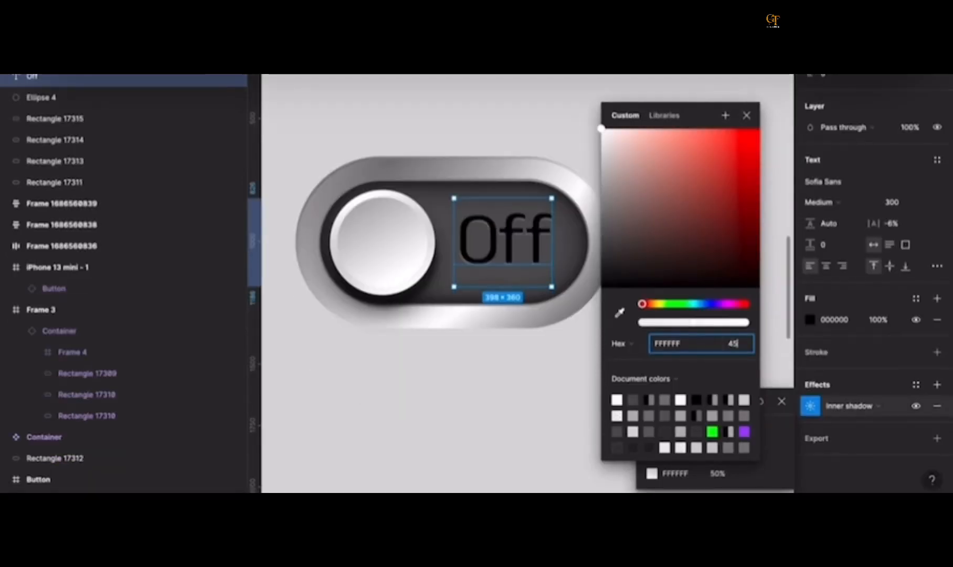
key("Return")
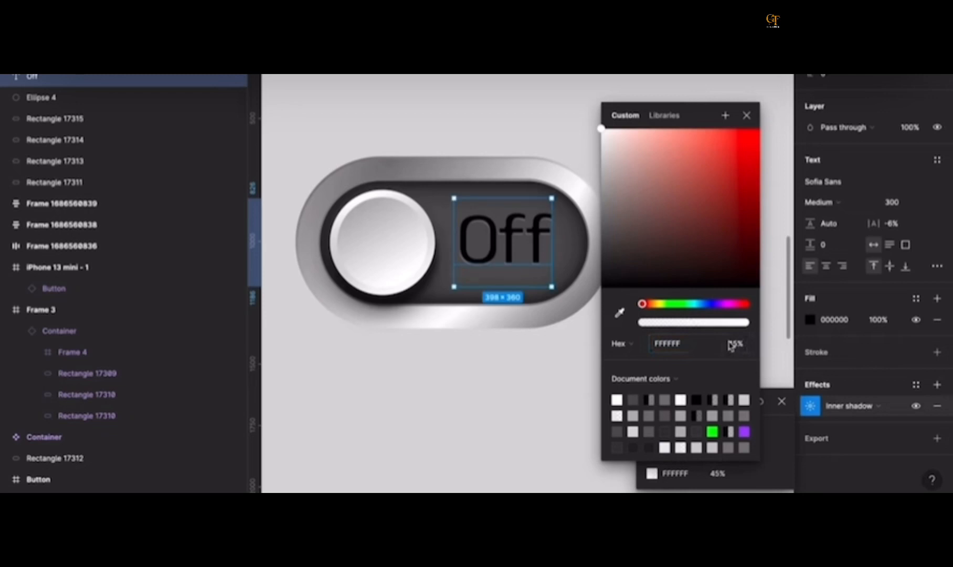
left_click(748, 116)
left_click_drag(512, 237, 512, 238)
key("ctrl+z")
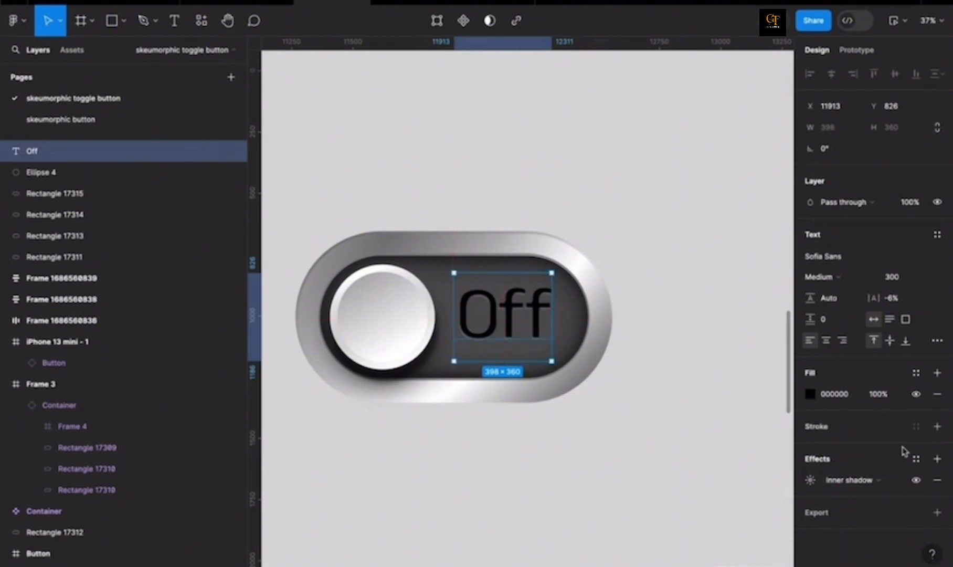
- Add a second effect to the "Off" text, make it an inner shadow and open its settings
left_click(937, 459)
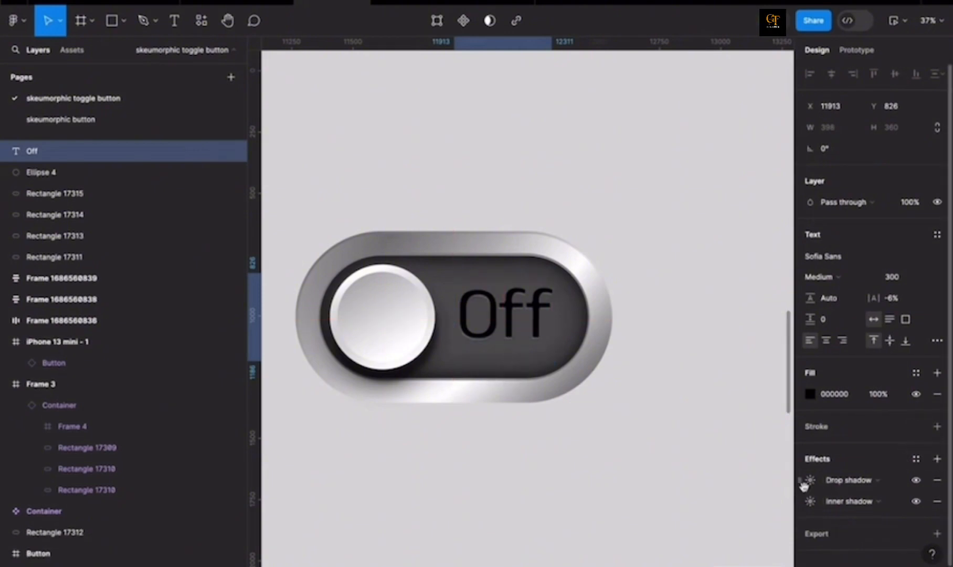
left_click(868, 478)
left_click(864, 454)
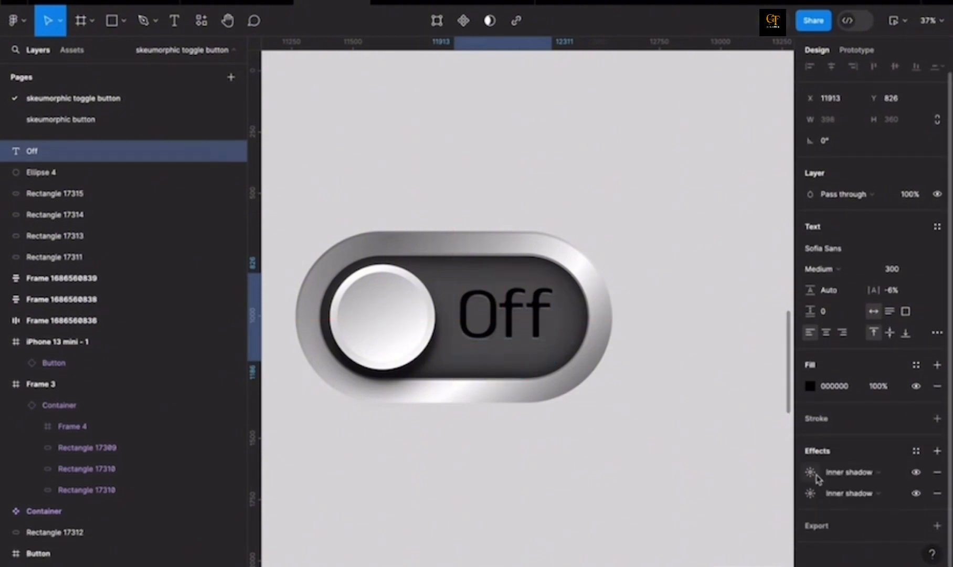
left_click(811, 472)
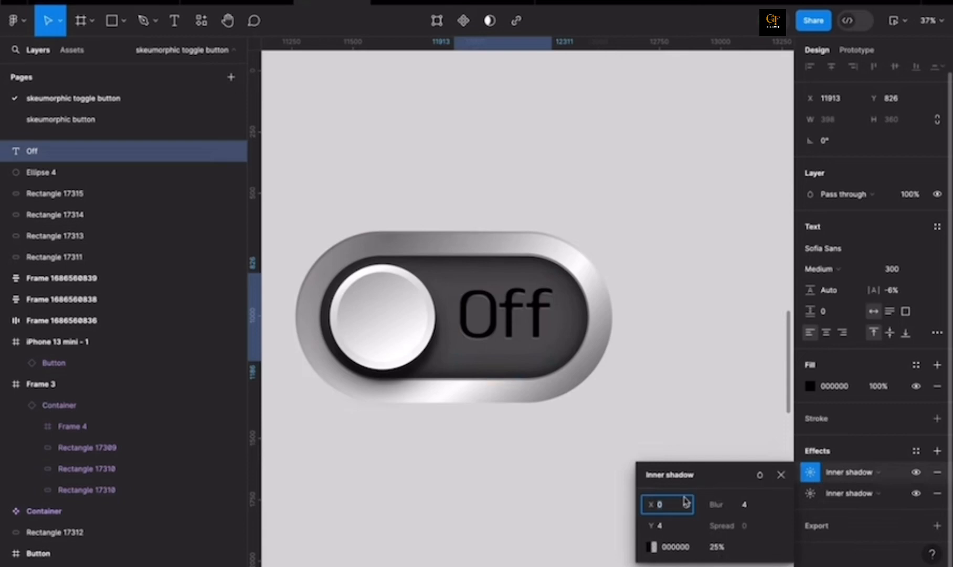
- Give the text's second inner shadow a Y offset of 94, a blur of 119 and 45% opacity
left_click(662, 526)
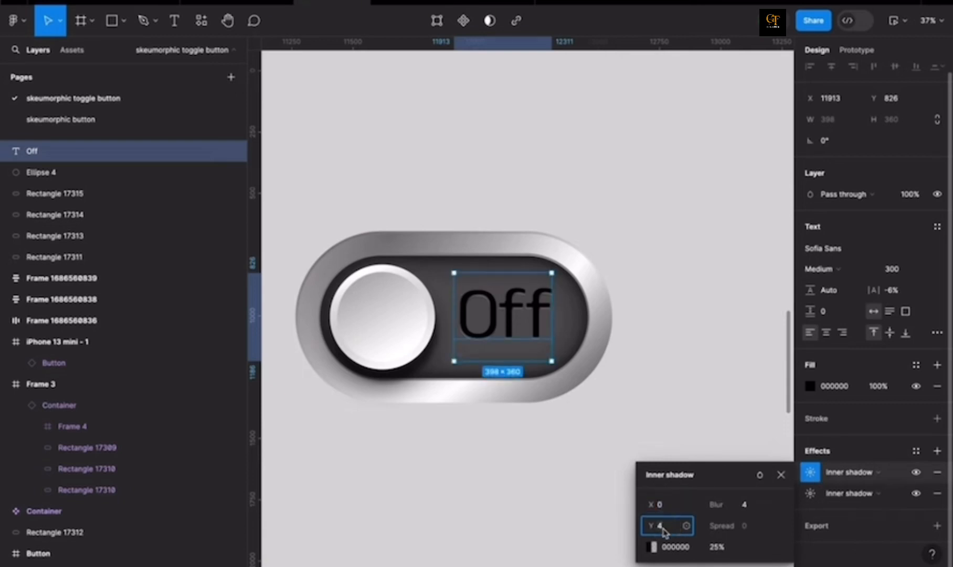
type("94")
key("Return")
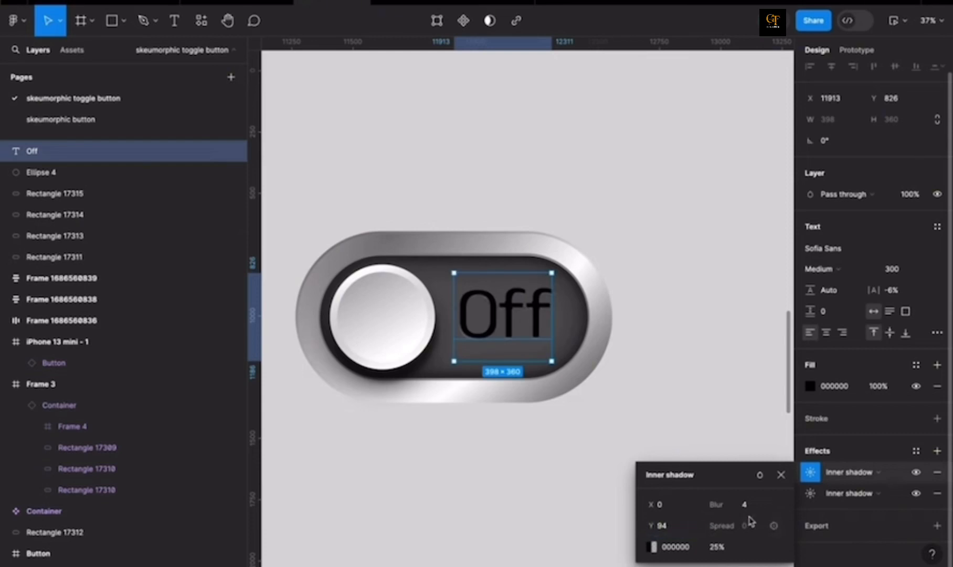
left_click(749, 508)
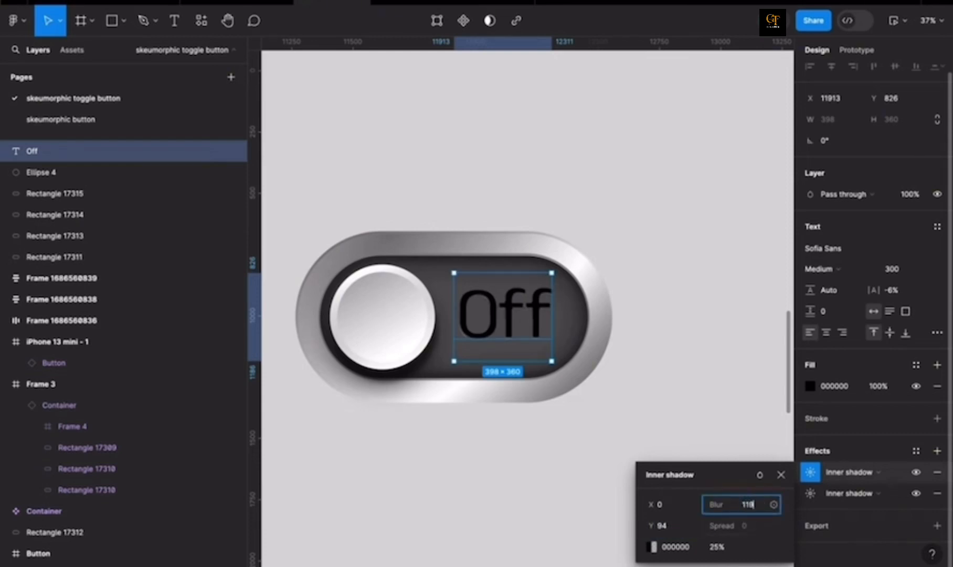
key("Return")
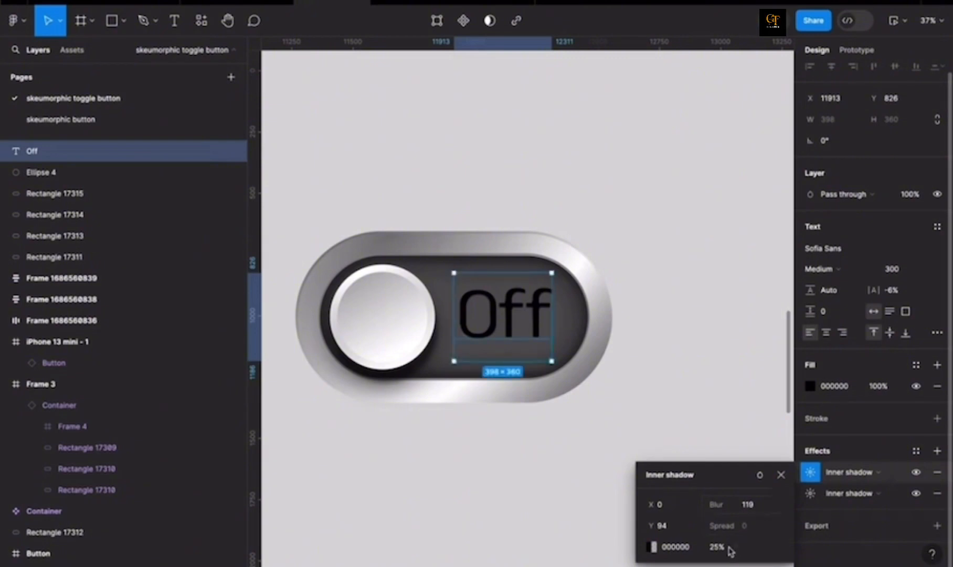
left_click(718, 547)
type("45")
key("Return")
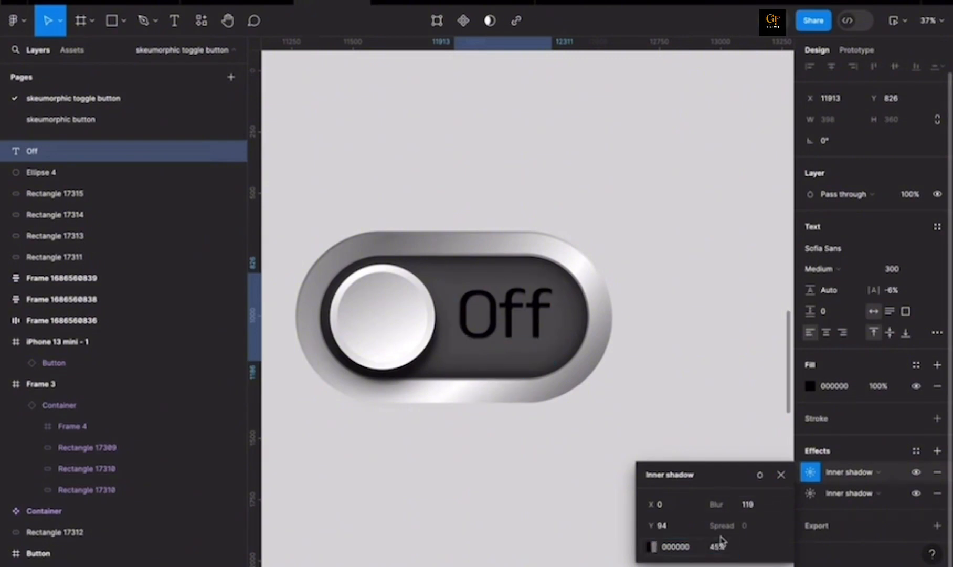
left_click_drag(514, 325, 520, 328)
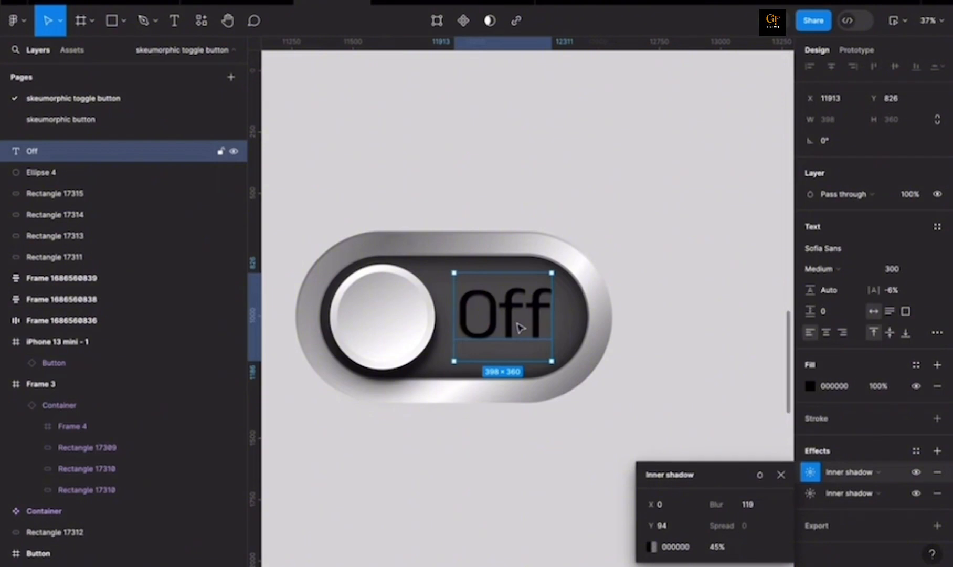
left_click(647, 366)
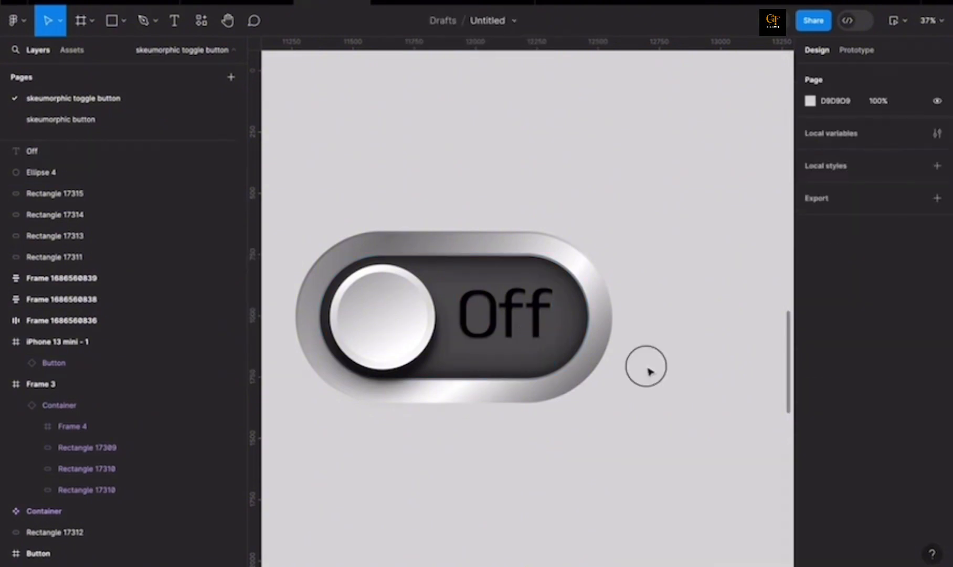
- Duplicate the "Off" text below the toggle and change the copy's wording to "ON"
scroll(651, 396, "down", 5)
scroll(649, 402, "up", 5)
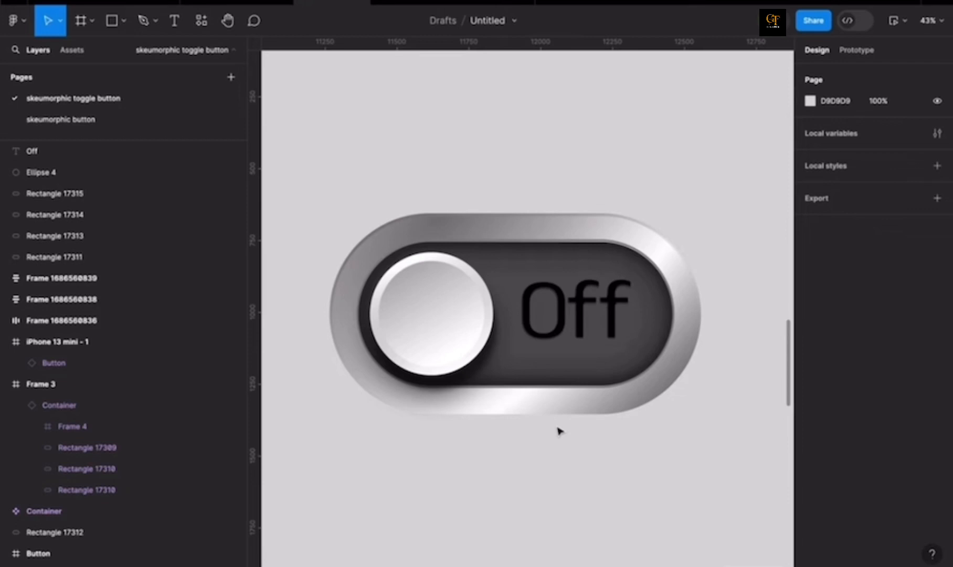
scroll(446, 341, "down", 3)
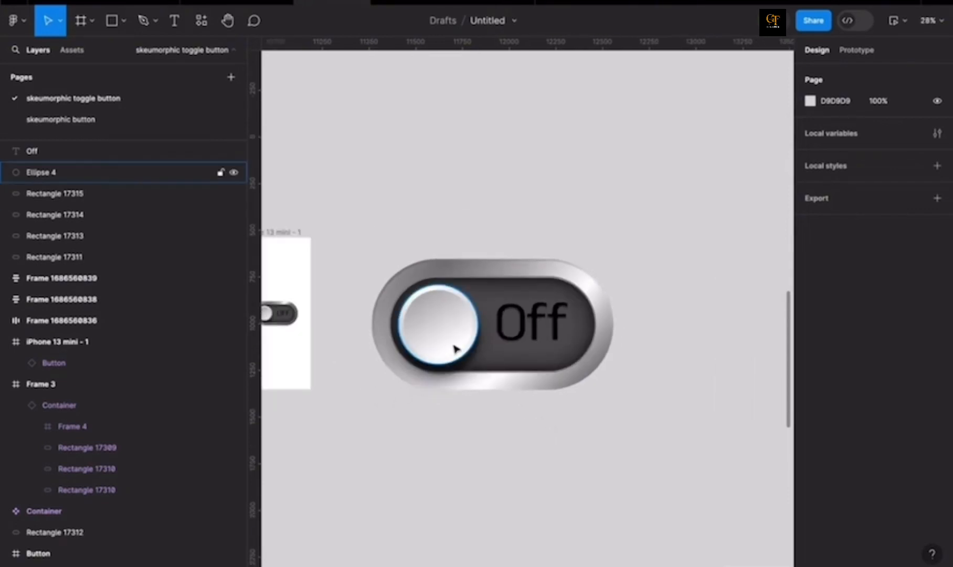
left_click(558, 345)
left_click_drag(558, 345, 590, 463)
double_click(567, 470)
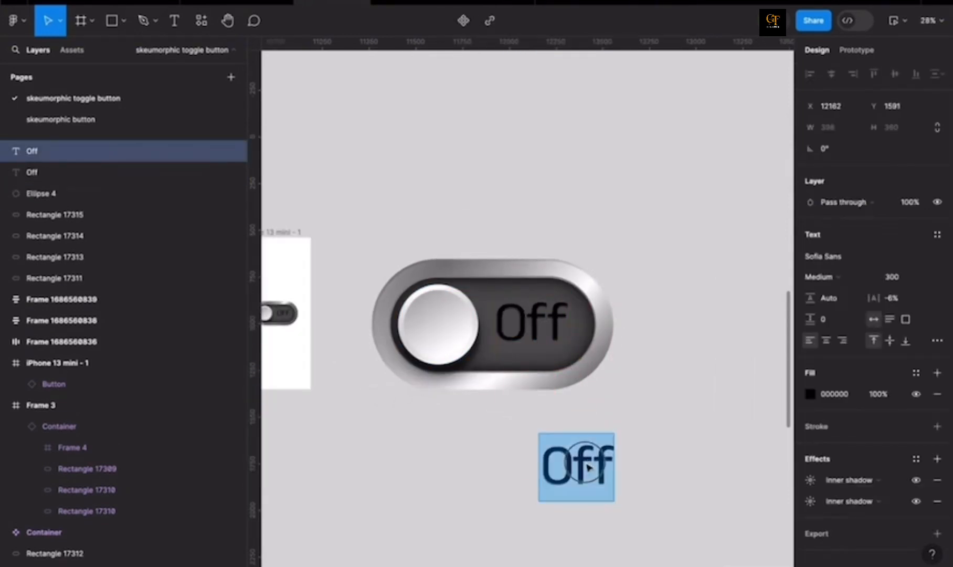
type("On")
key("BackSpace")
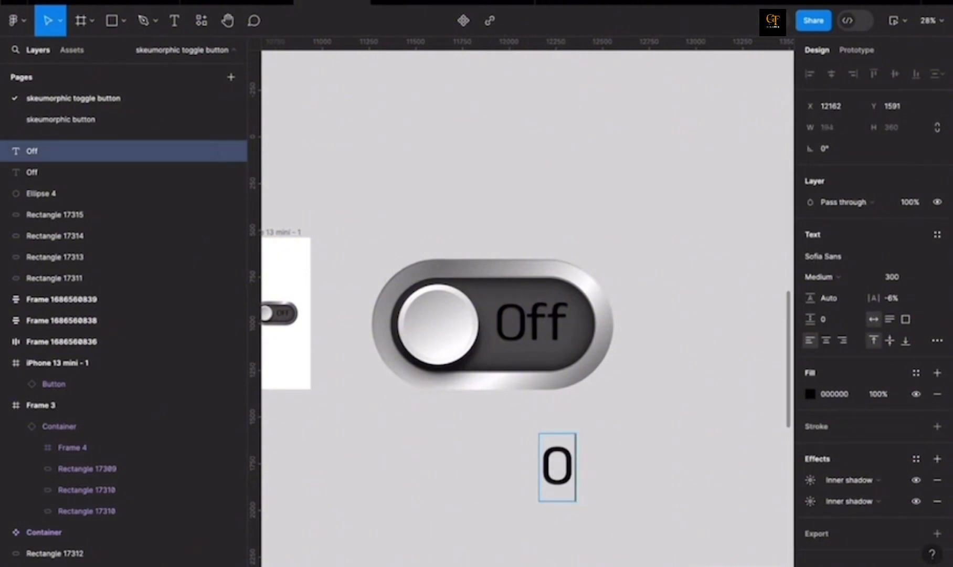
type("N")
- Move the "ON" text up beneath the toggle, to about X 12088, Y 1535
scroll(662, 428, "down", 5)
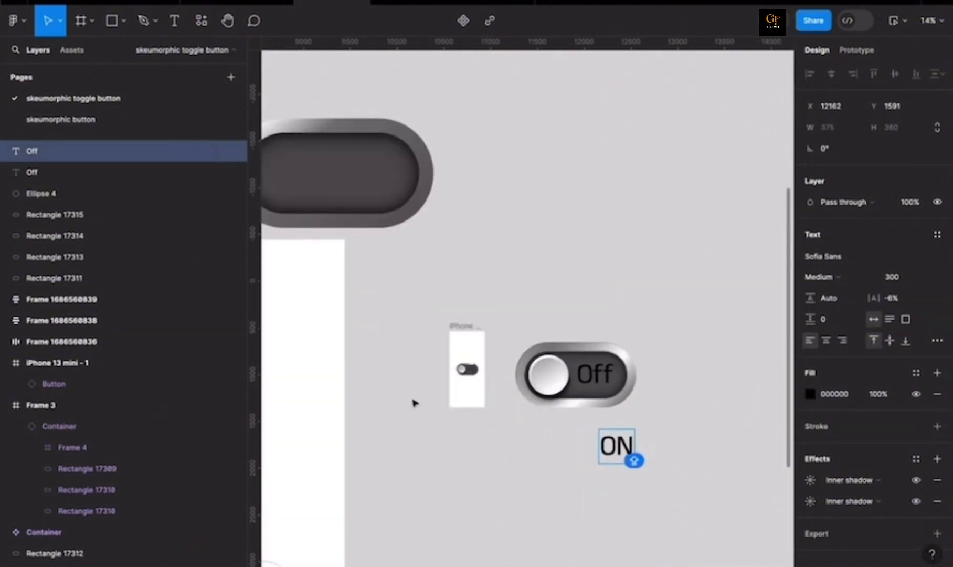
scroll(425, 394, "up", 5)
scroll(535, 395, "down", 5)
scroll(630, 401, "up", 3)
scroll(623, 405, "down", 3)
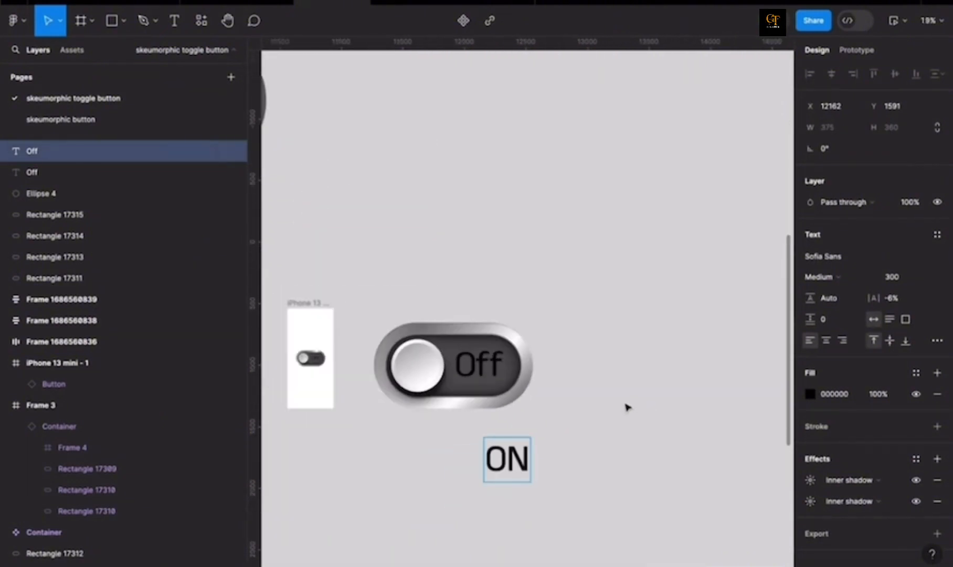
left_click(628, 407)
scroll(628, 406, "up", 3)
left_click(556, 352)
left_click_drag(535, 360, 522, 349)
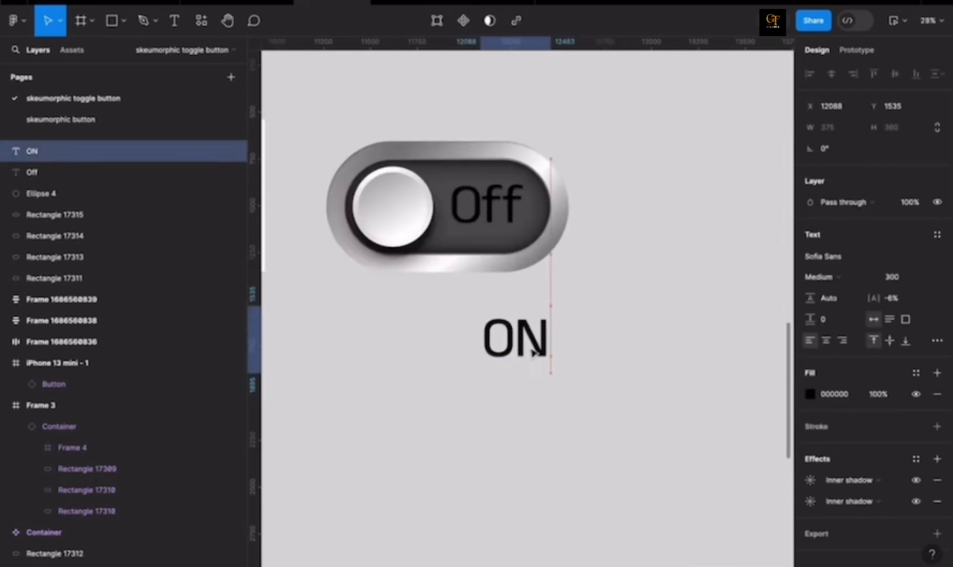
- Change the "ON" text's fill colour to bright green 6BE322
left_click(811, 394)
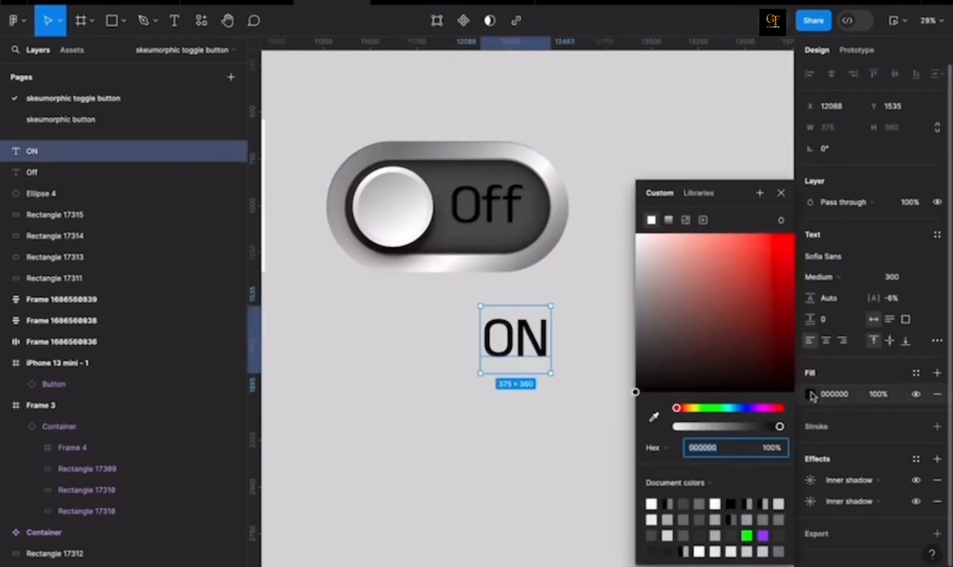
left_click(702, 409)
left_click_drag(765, 267, 771, 256)
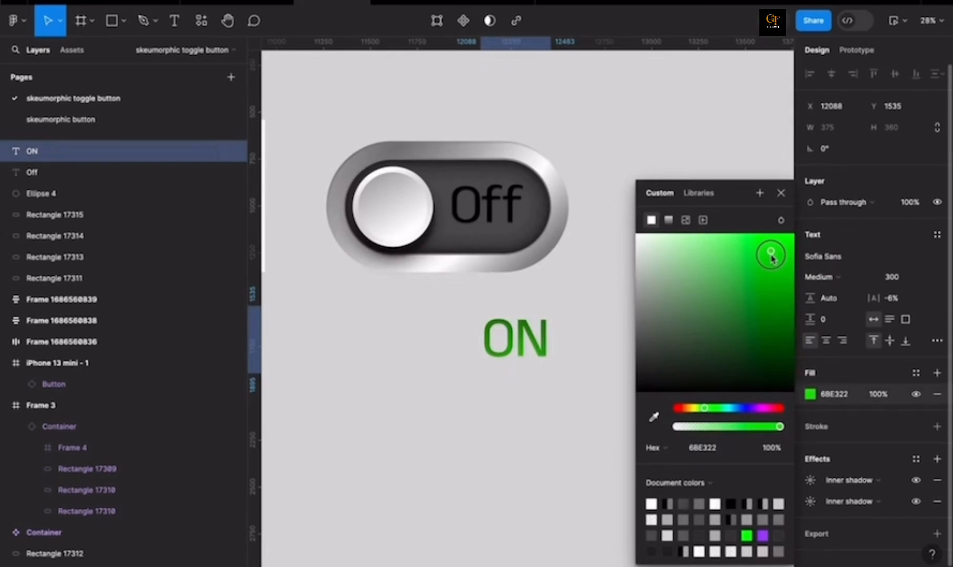
left_click(781, 193)
left_click(678, 240)
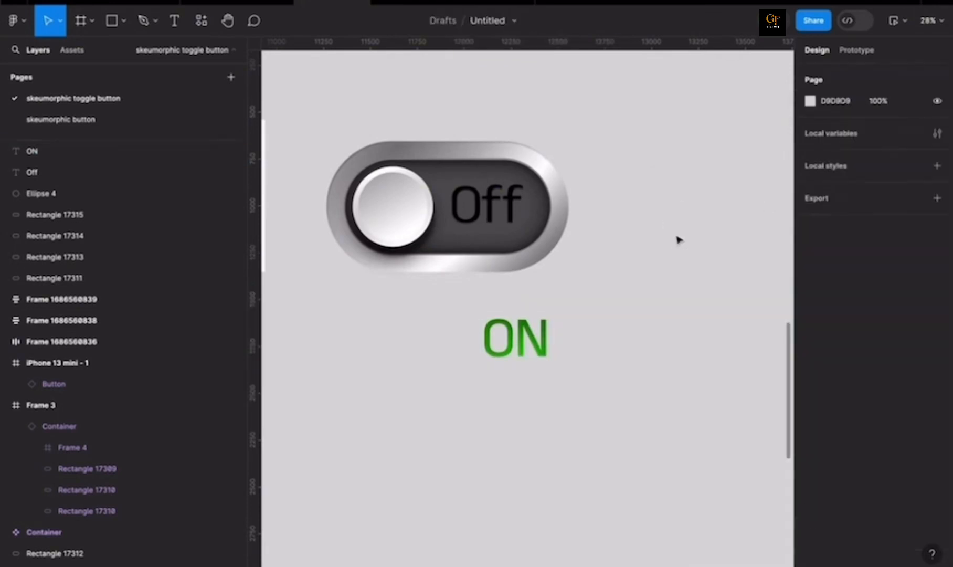
- Try to enclose the large toggle and its "Off" label in a new frame of about 1796 × 911
scroll(559, 279, "down", 2)
scroll(394, 210, "up", 4)
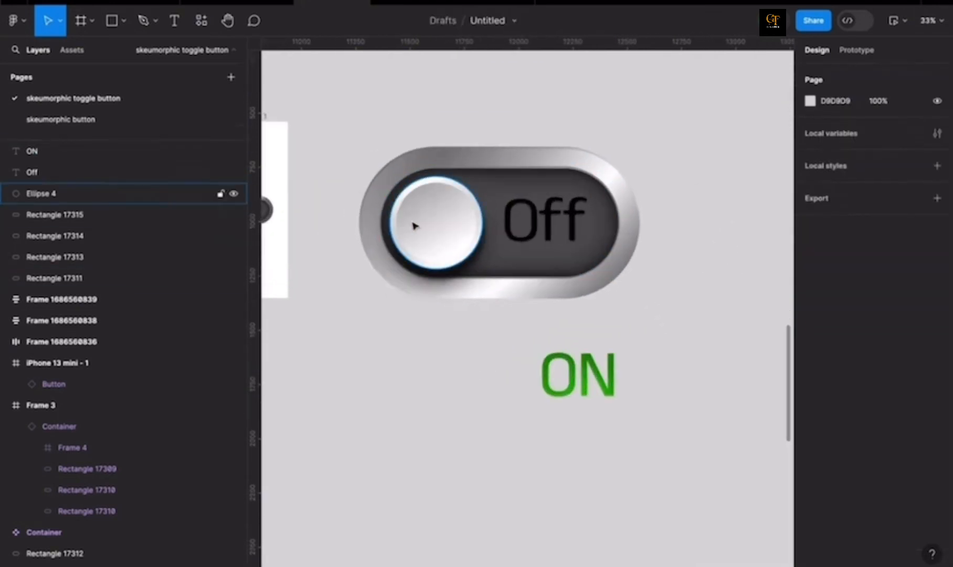
scroll(415, 226, "down", 3)
scroll(435, 268, "up", 4)
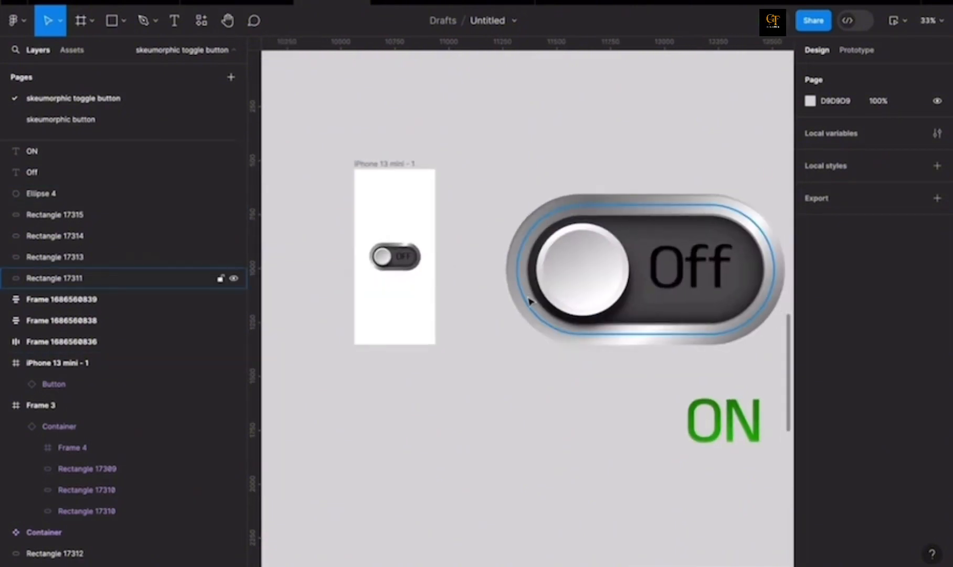
scroll(720, 213, "up", 1)
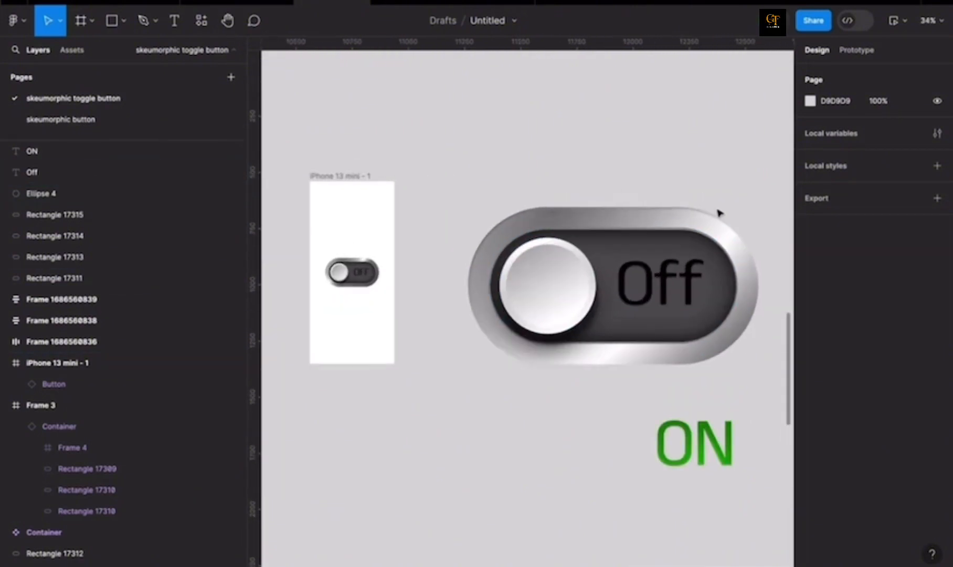
left_click(92, 20)
left_click(86, 50)
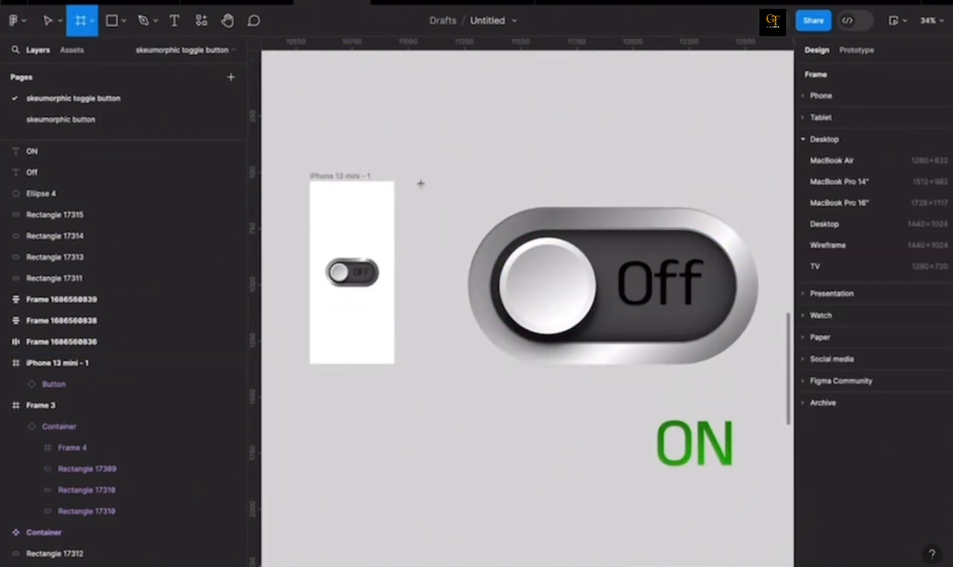
left_click_drag(421, 183, 782, 386)
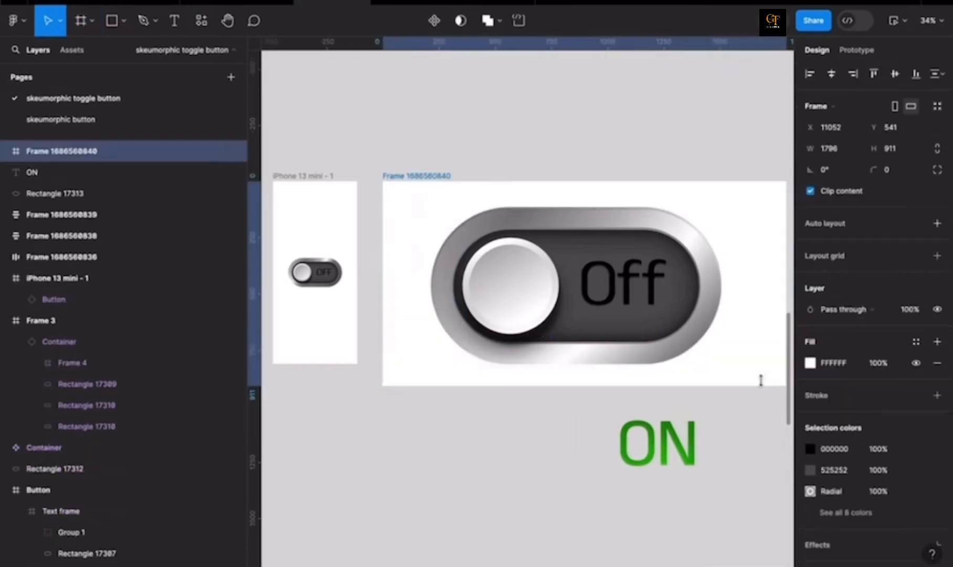
key("ctrl+z")
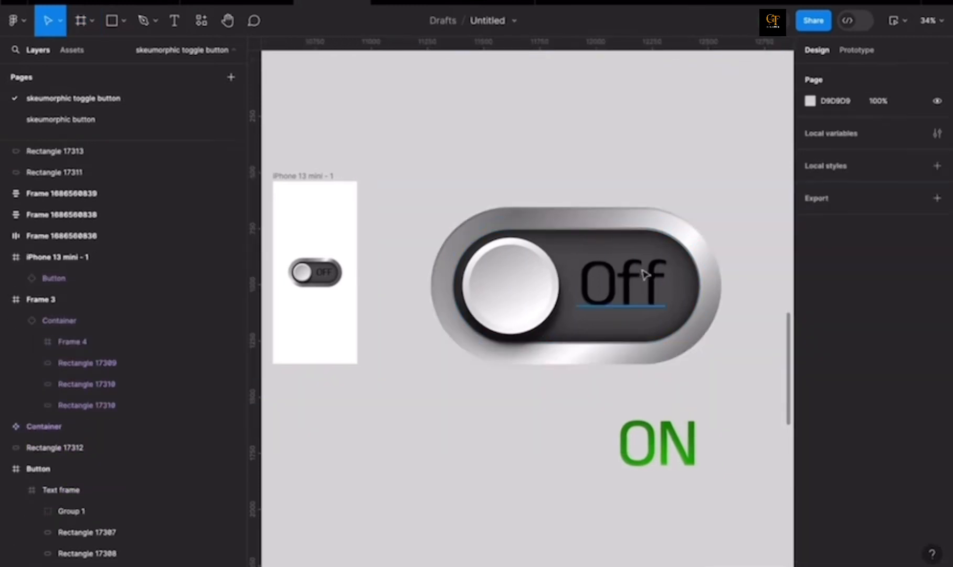
- Group the large toggle's rim, base, knob and "Off" label, leaving out the "ON" text
left_click_drag(397, 185, 759, 392)
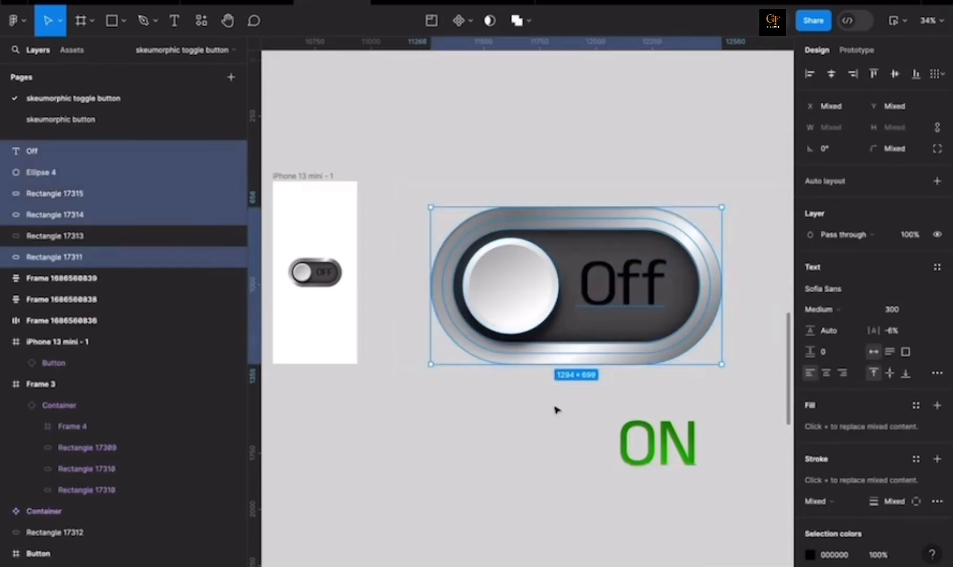
right_click(636, 239)
left_click(692, 315)
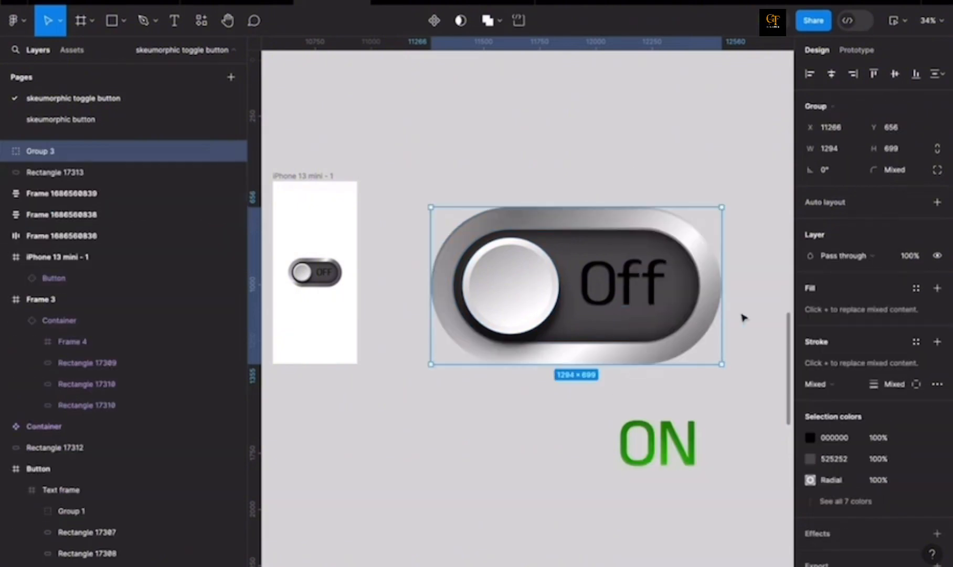
left_click(744, 317)
- Enclose the grouped toggle in a new 1674 × 842 frame and hide the frame's white fill
scroll(415, 216, "down", 2)
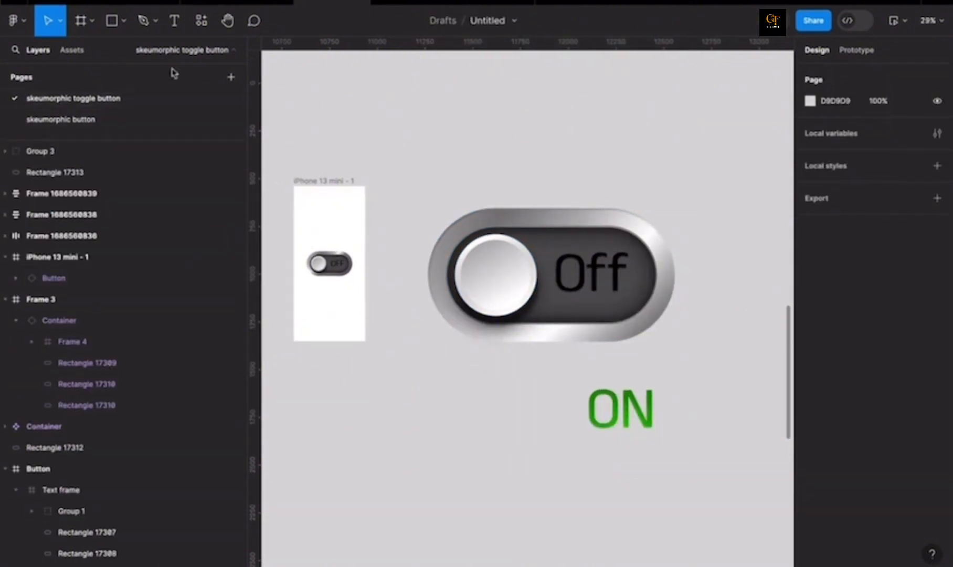
left_click(122, 26)
left_click(93, 23)
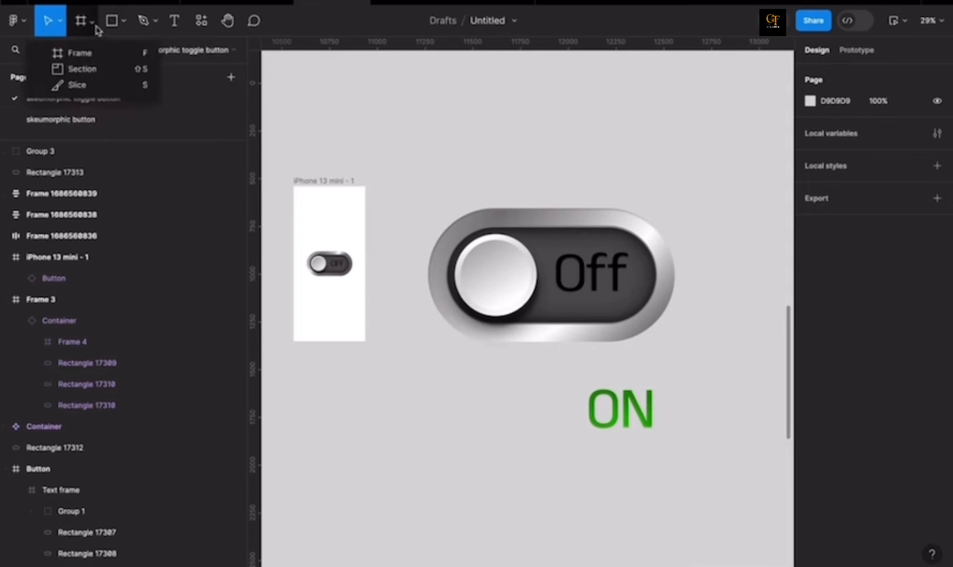
left_click(104, 54)
left_click_drag(400, 194, 720, 356)
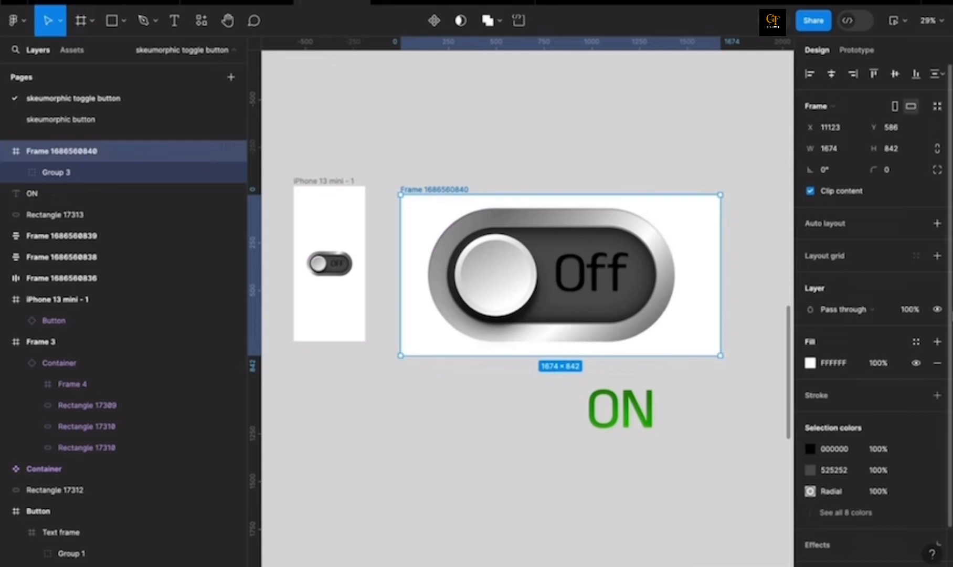
left_click(916, 364)
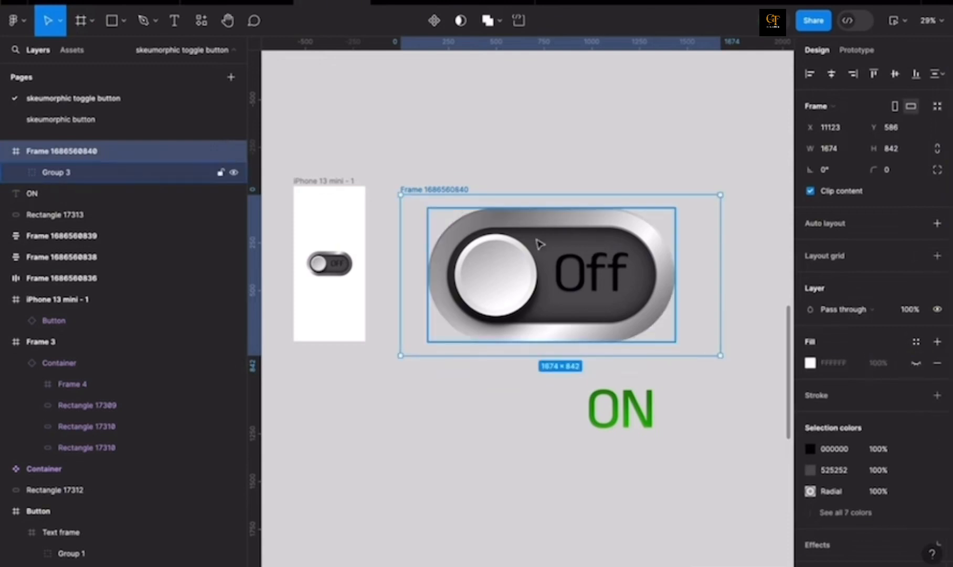
- Shift the toggle group to X 230, Y 71 in its frame and place the "ON" text over it at X 251, Y 241
left_click(564, 252)
left_click_drag(564, 252, 581, 253)
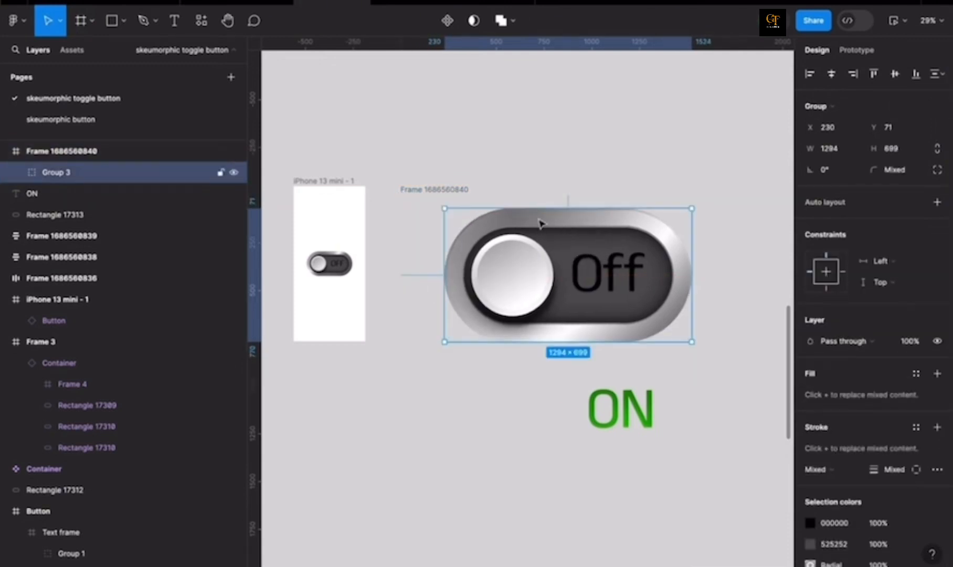
left_click(451, 190)
left_click(612, 402)
left_click_drag(612, 402, 624, 286)
- Move the "ON" text off the toggle so it overlaps the frame's left edge
scroll(545, 277, "up", 3)
left_click(563, 286)
double_click(560, 287)
left_click(623, 285, "shift")
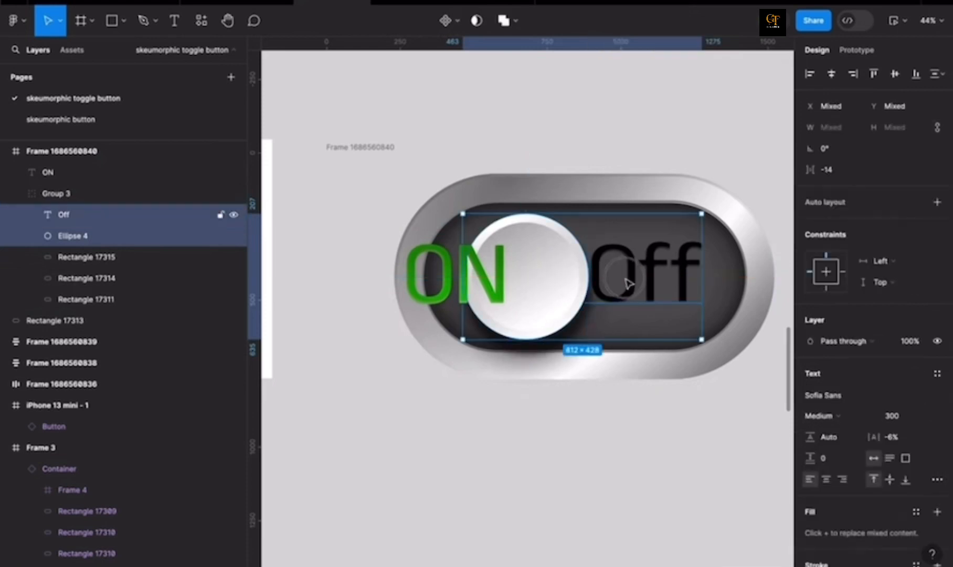
left_click(442, 279, "shift")
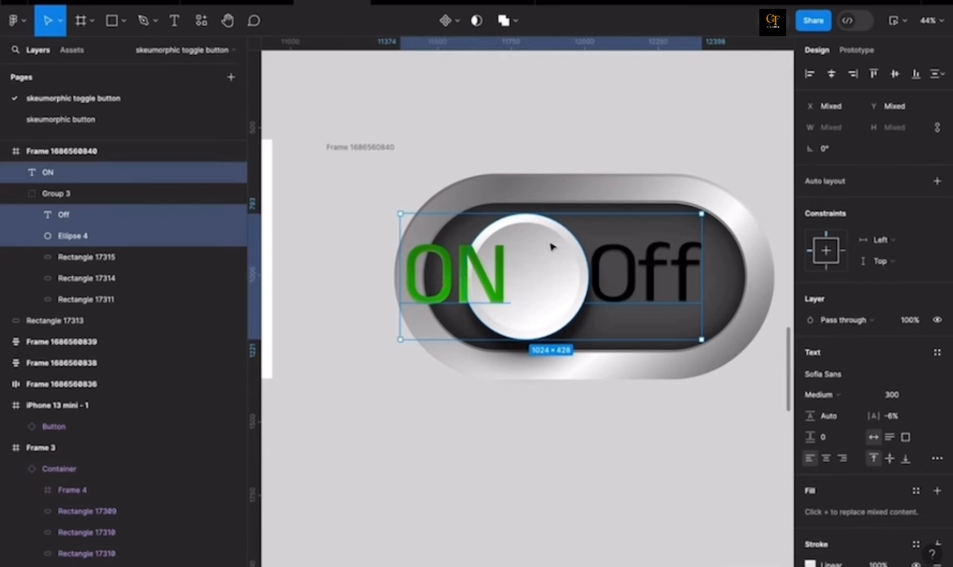
left_click(466, 288)
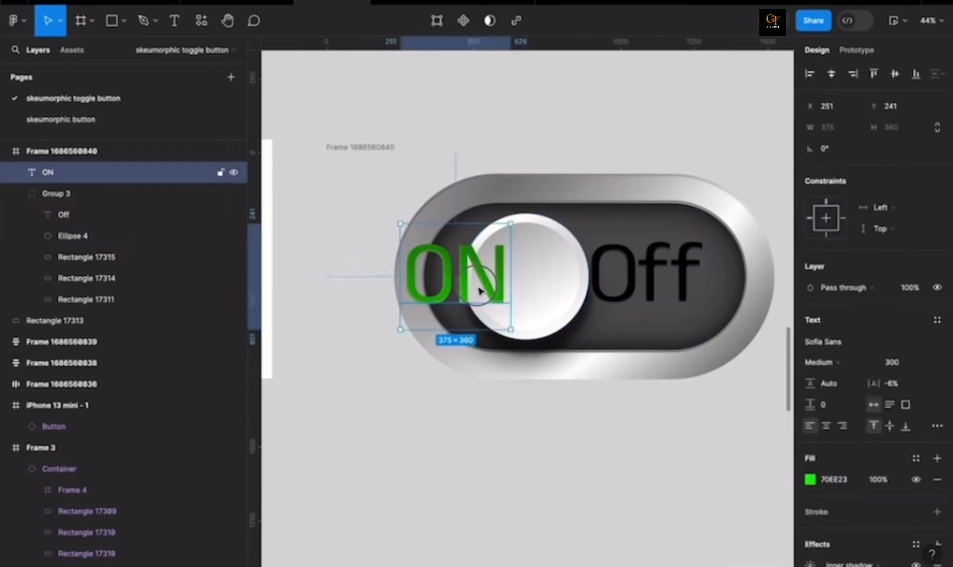
left_click_drag(462, 287, 374, 292)
- Group the round knob together with the "ON" and "Off" texts
left_click(511, 271)
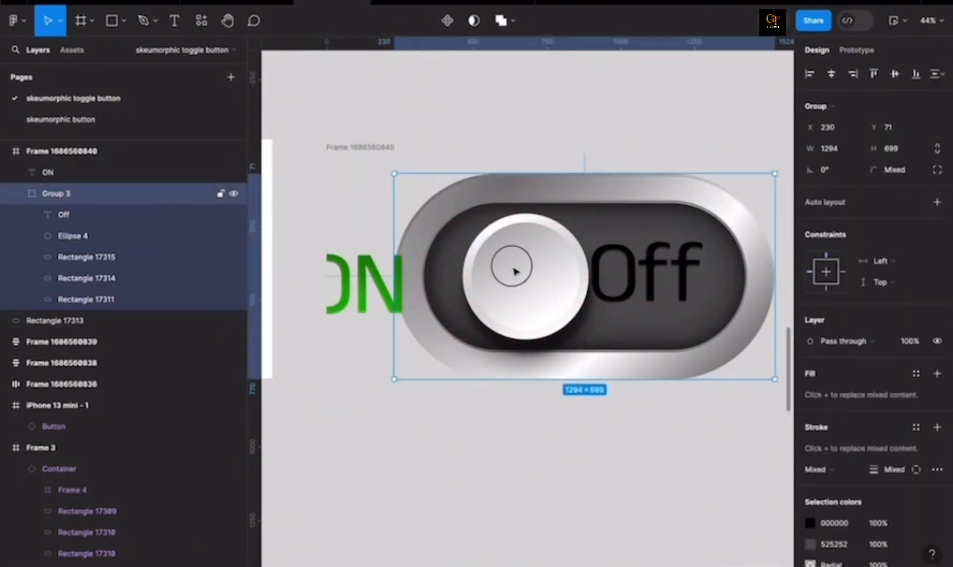
double_click(491, 256)
left_click(378, 284, "shift")
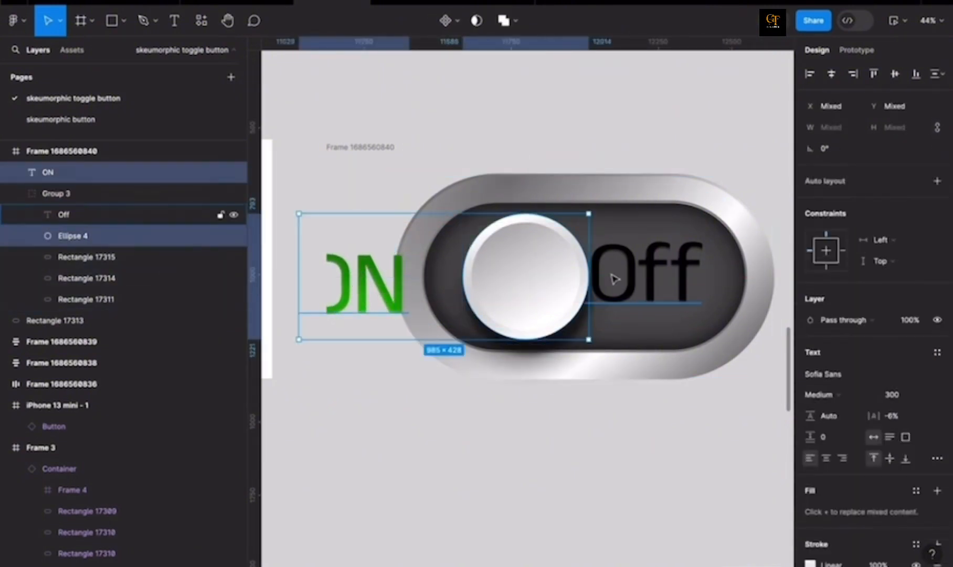
left_click(616, 279, "shift")
right_click(663, 297)
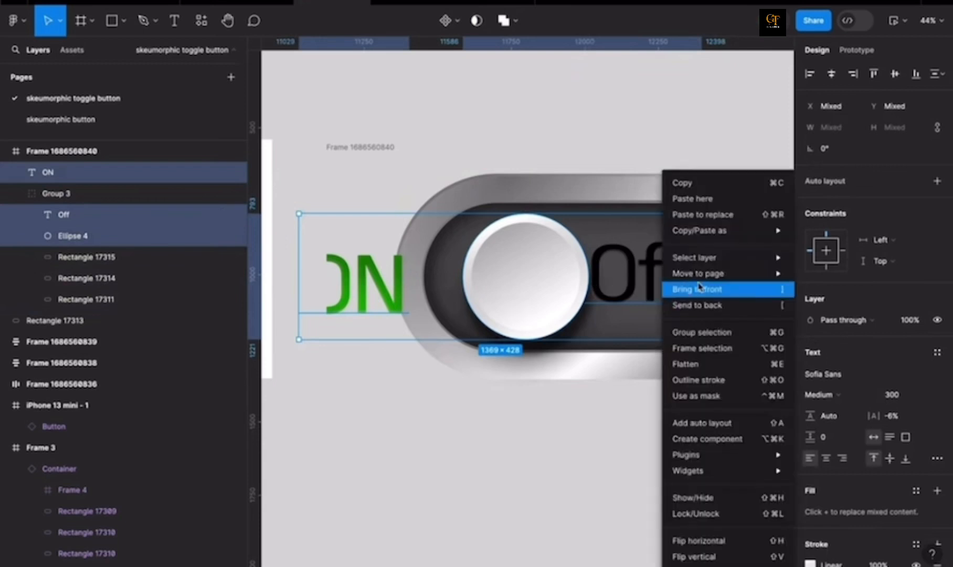
left_click(703, 331)
- Shift the knob slightly left and move the "ON" text outside the frame's left edge, keeping its layer nested in the frame
double_click(560, 292)
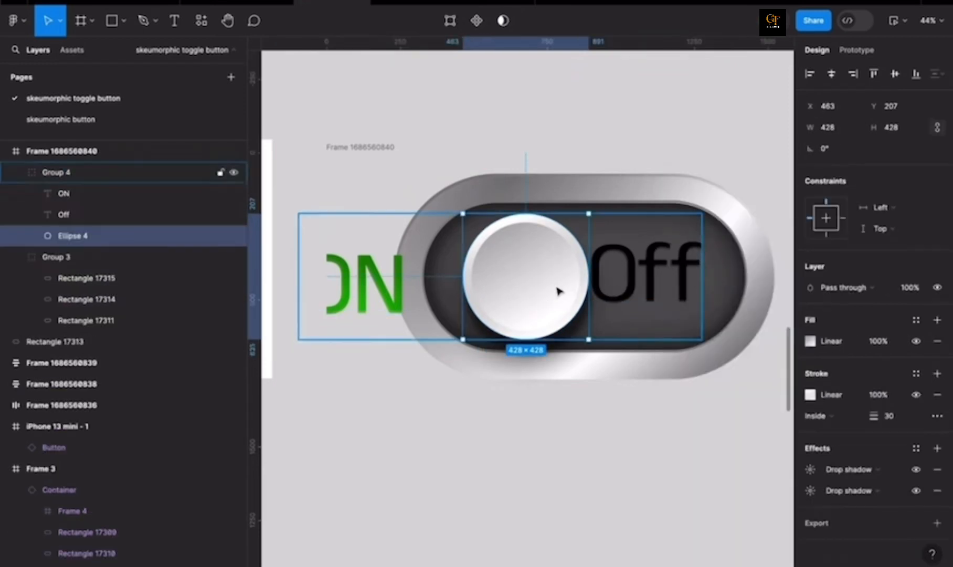
left_click_drag(560, 291, 519, 276)
left_click(380, 292)
left_click_drag(379, 293, 296, 281)
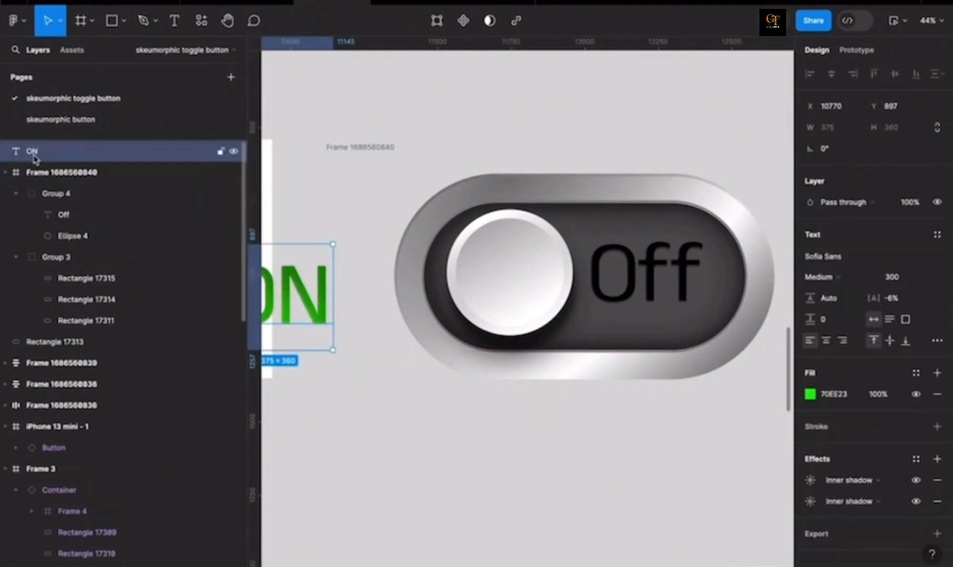
left_click_drag(32, 153, 40, 193)
left_click(402, 254)
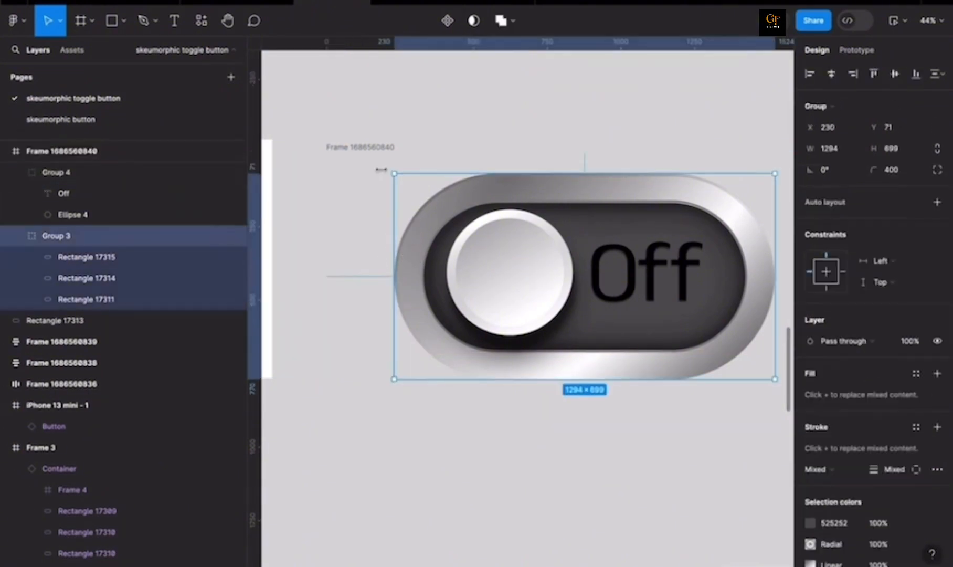
- Move the toggle frame down below the phone frame, to X 11216, Y 1353
left_click(390, 149)
scroll(529, 169, "down", 5)
left_click_drag(554, 204, 567, 313)
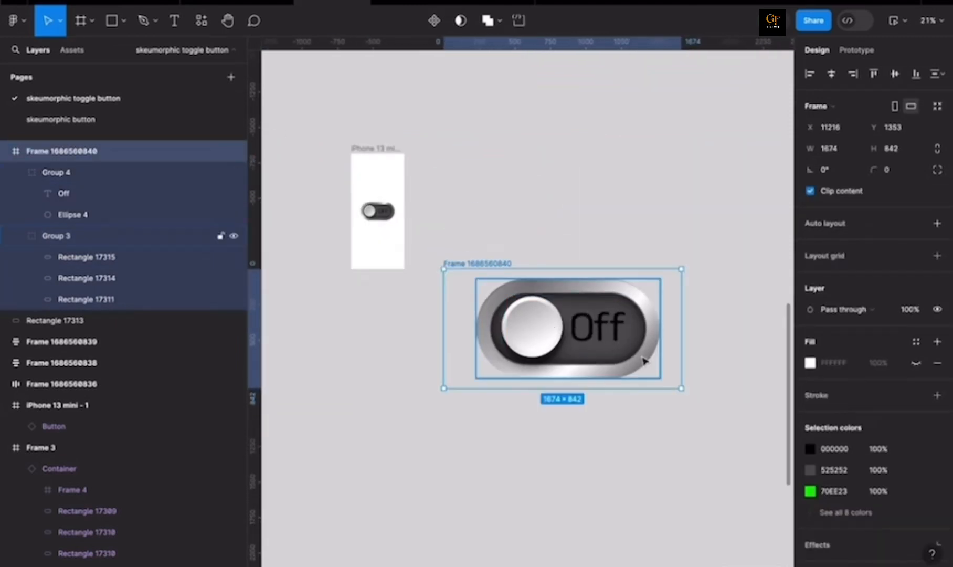
scroll(645, 359, "down", 1)
left_click(747, 300)
- Nudge the knob further toward the left end of its track, to X 366, Y 195
scroll(745, 303, "up", 4)
scroll(744, 302, "down", 2)
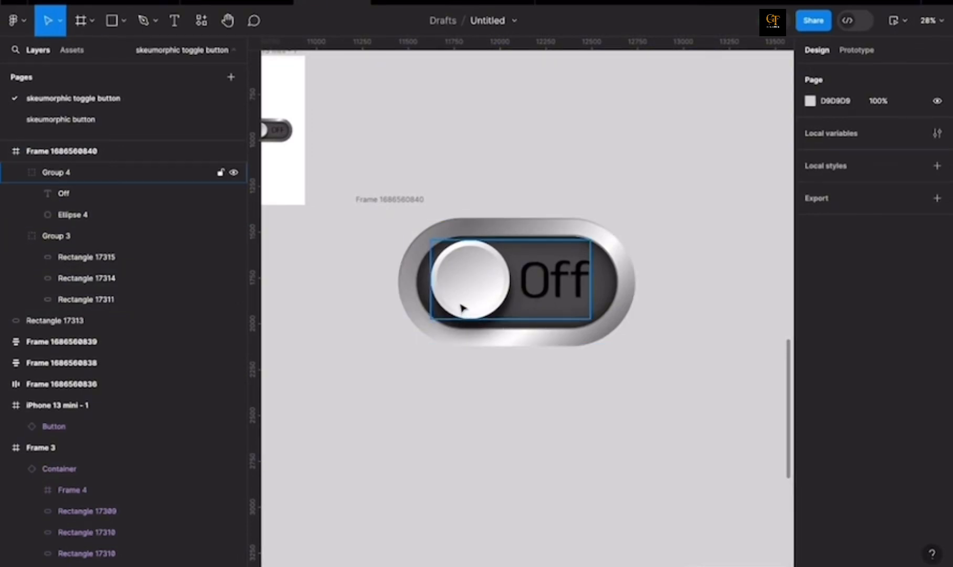
left_click(475, 280)
left_click(553, 362)
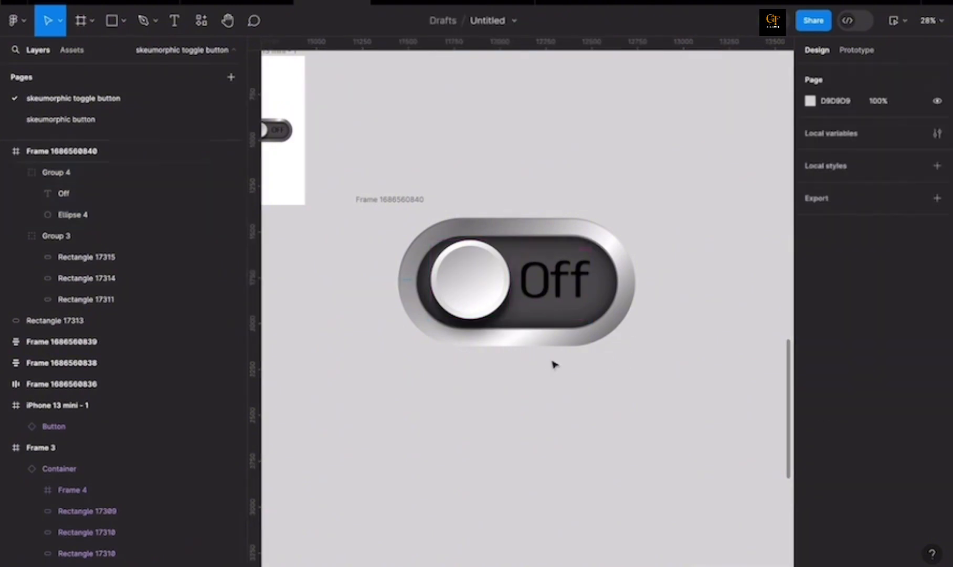
scroll(496, 319, "up", 4)
double_click(487, 274)
left_click_drag(477, 261, 466, 265)
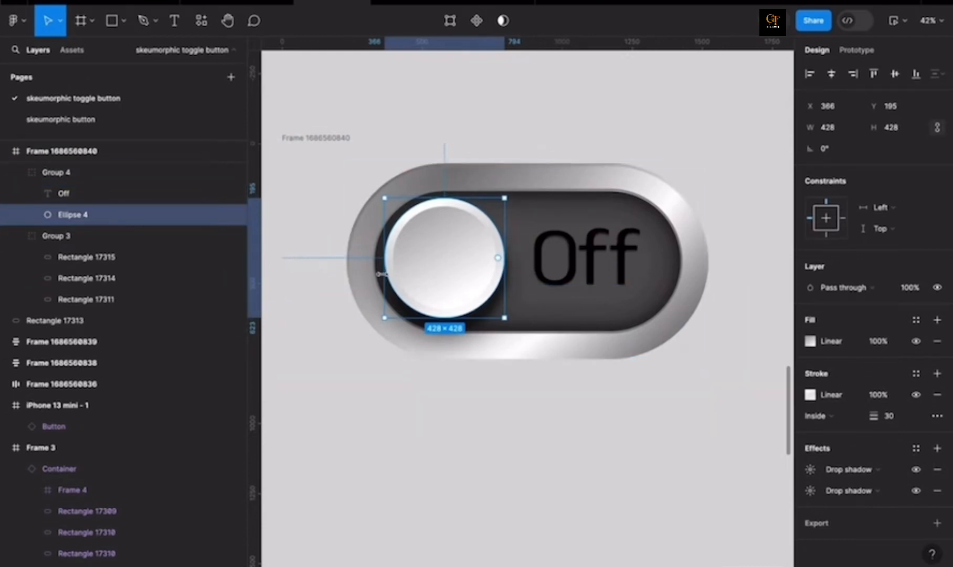
- Duplicate the toggle frame directly beneath the original, at X 11216, Y 2237
left_click(339, 149)
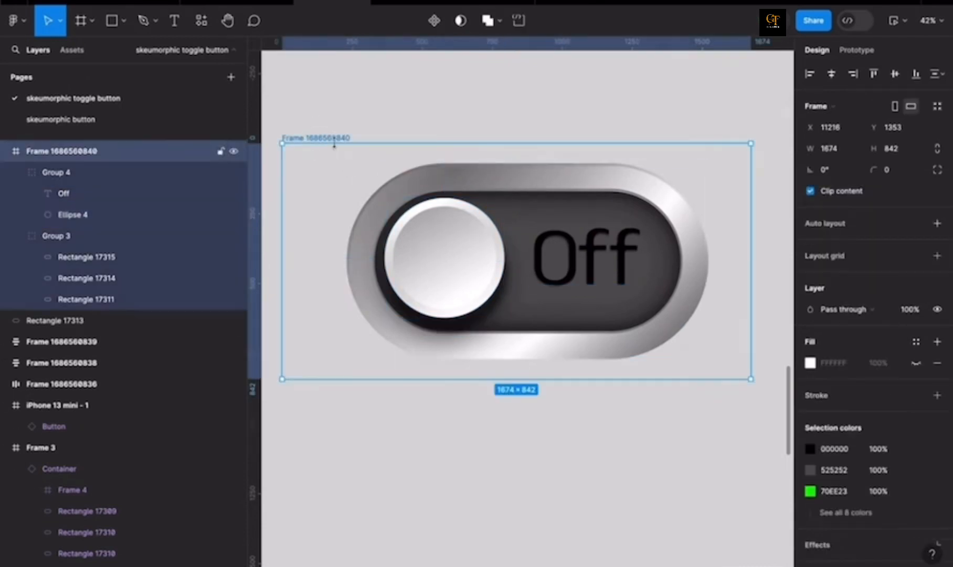
left_click_drag(528, 226, 525, 464)
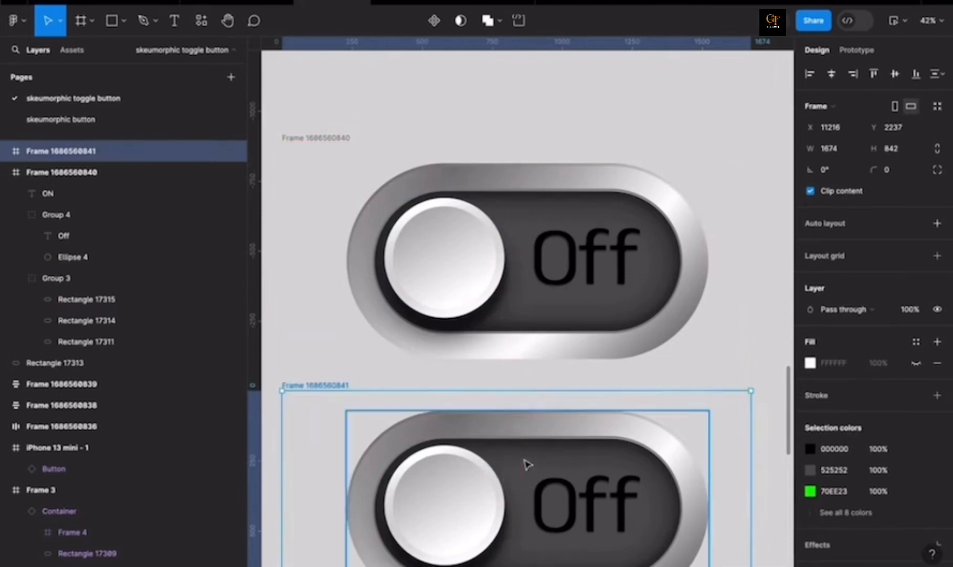
scroll(528, 460, "down", 3)
scroll(531, 455, "down", 3)
scroll(535, 439, "down", 1)
- Move the copy's "Off" text past its right edge to X 1674, Y 241, and nest the layer back in the copied frame
double_click(587, 376)
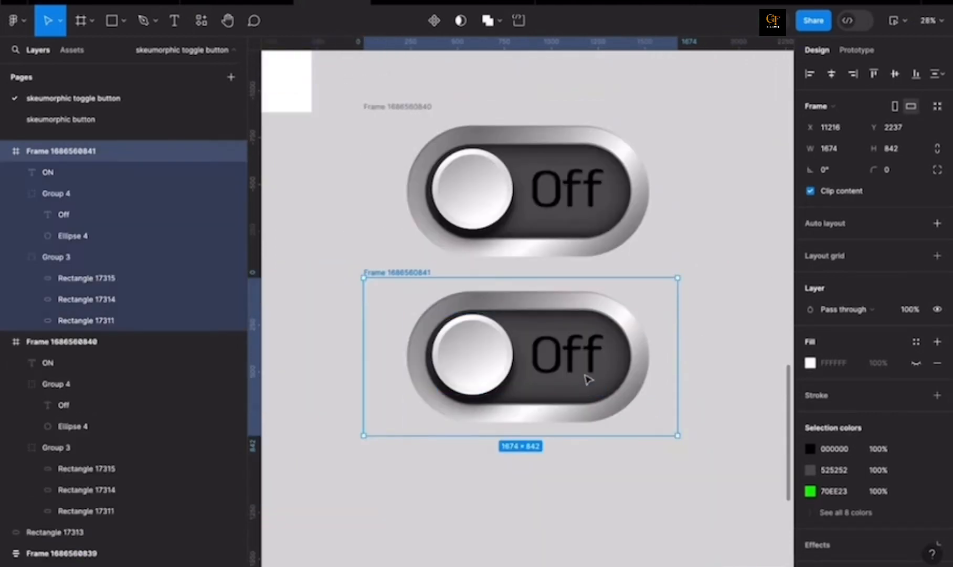
left_click_drag(587, 370, 734, 361)
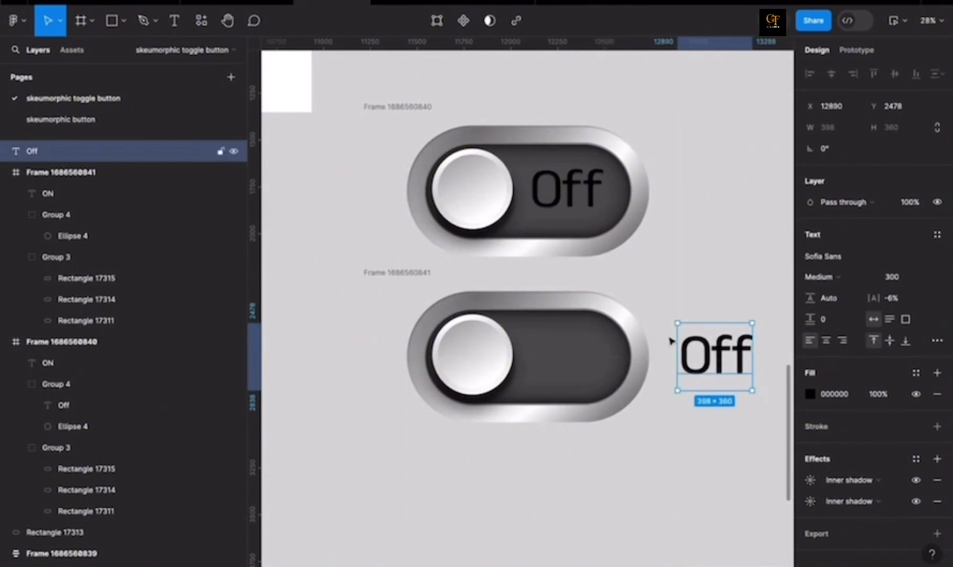
left_click_drag(89, 156, 89, 183)
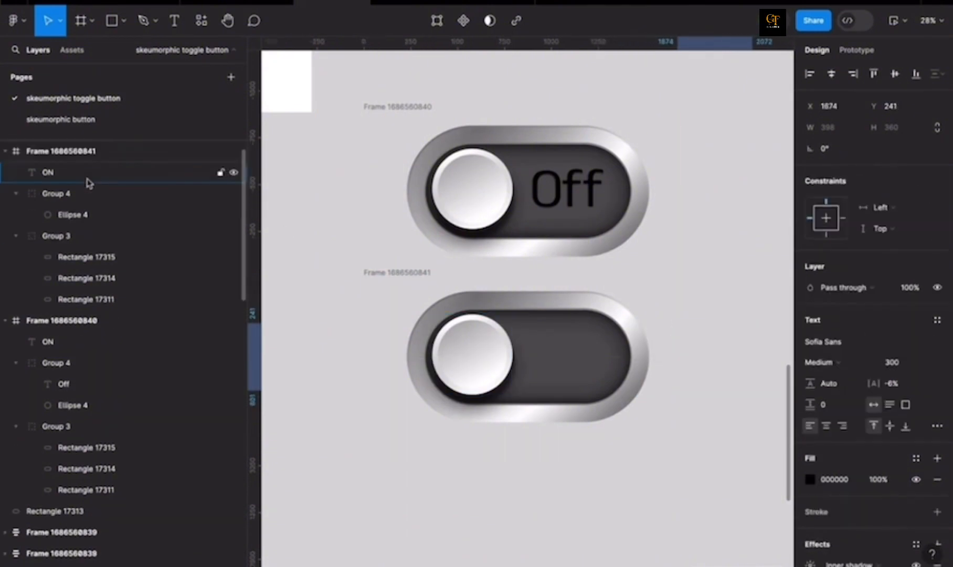
- In the copied toggle, slide the knob to the track's right end at Y 207 and bring in the "ON" text at X 434, Y 241
left_click_drag(475, 356, 576, 355)
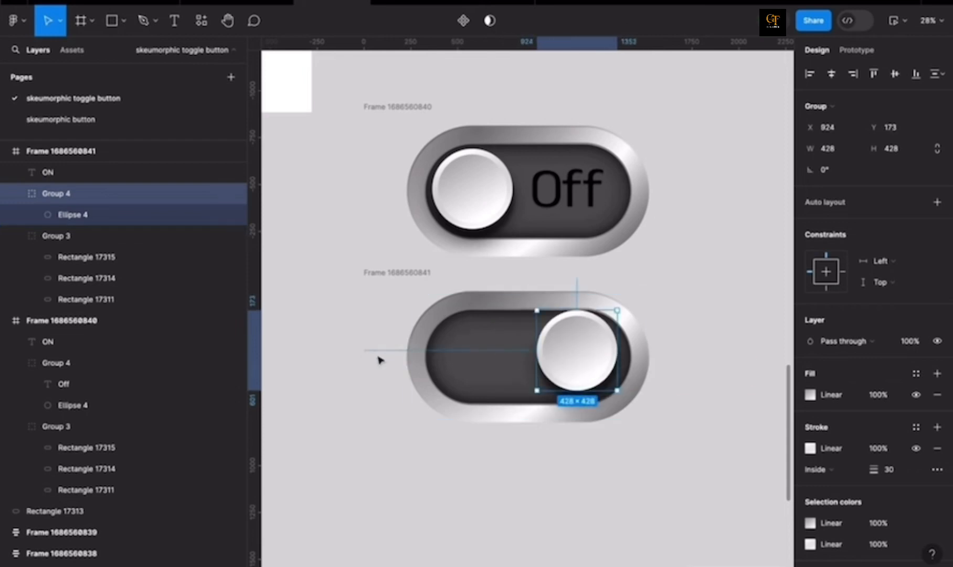
left_click(419, 336)
left_click(386, 280)
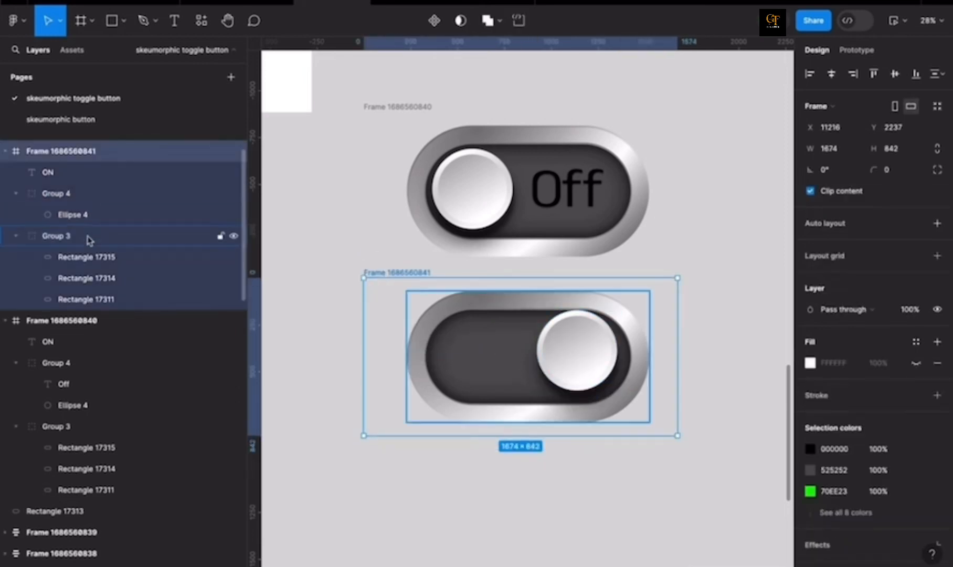
left_click(78, 173)
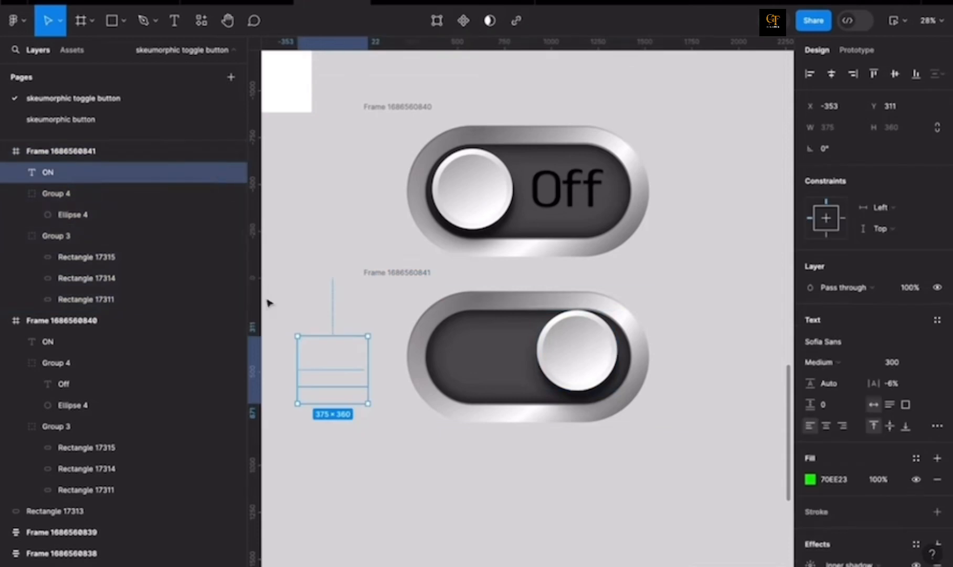
left_click_drag(338, 373, 482, 360)
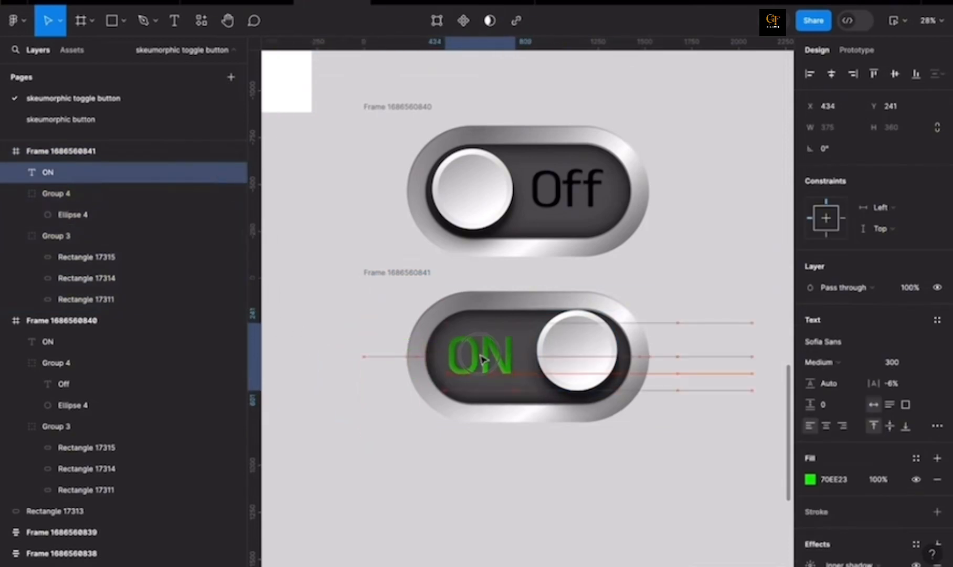
left_click(586, 352)
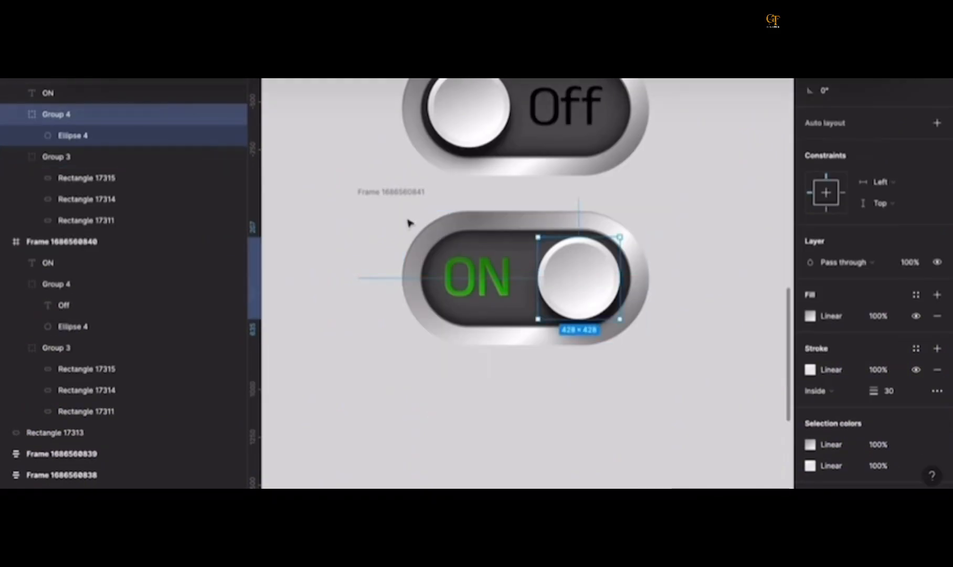
- Combine the "Off" and "ON" toggle frames into one component set
left_click(396, 271)
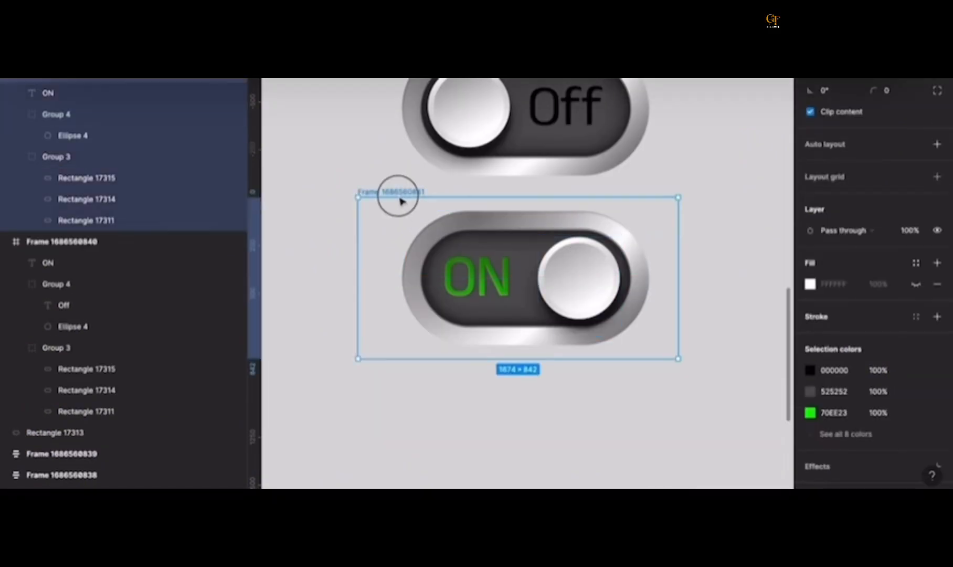
scroll(398, 281, "down", 3)
left_click(449, 83)
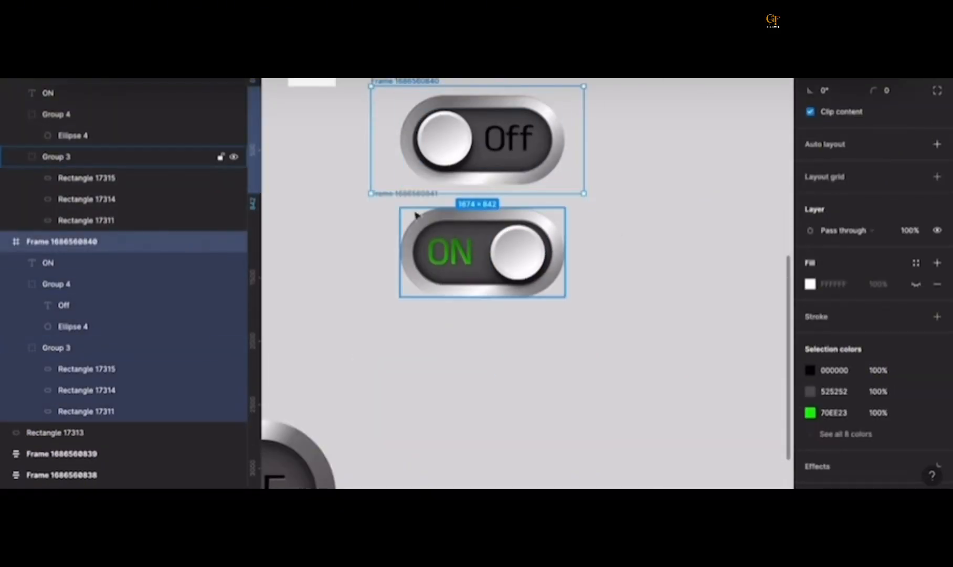
left_click(615, 244)
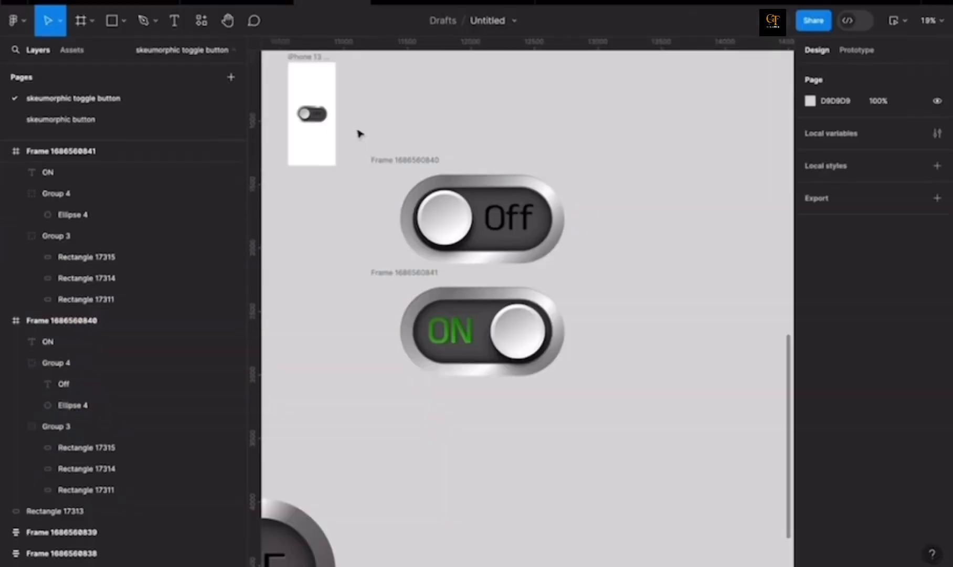
left_click_drag(350, 123, 648, 417)
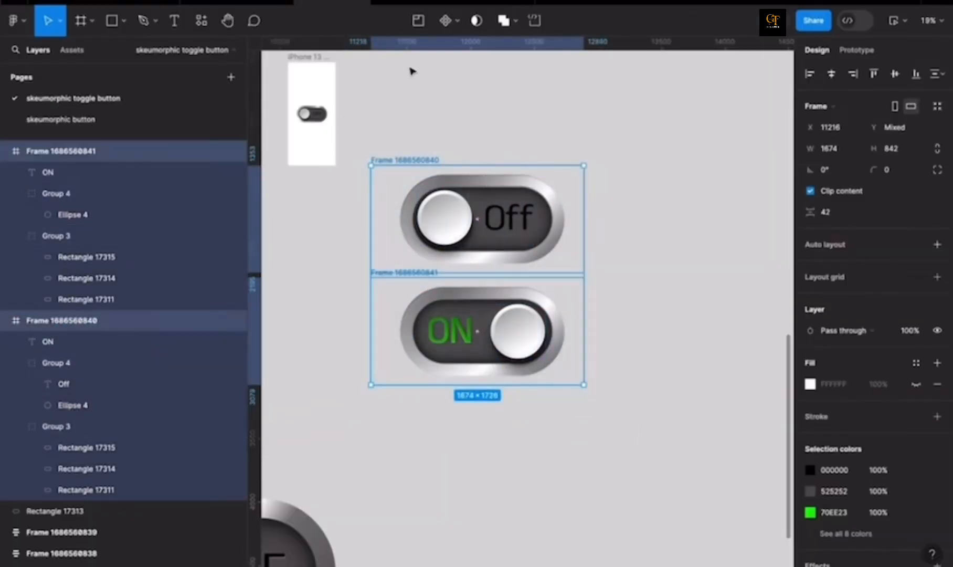
left_click(464, 23)
left_click(446, 21)
left_click(454, 21)
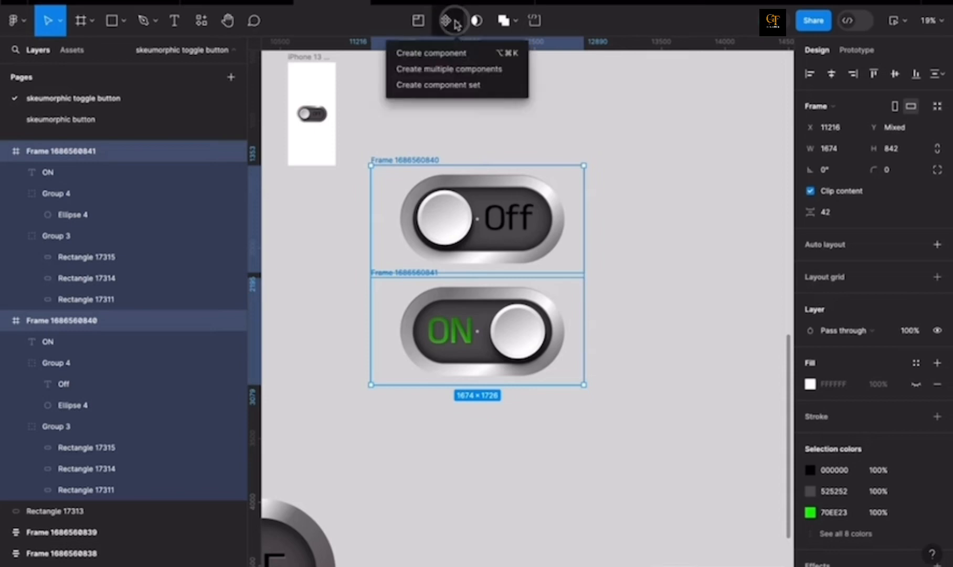
left_click(456, 84)
left_click(505, 128)
- Open the prototype settings for the "Off" variant and try to link it to the "ON" variant beneath it
left_click(504, 213)
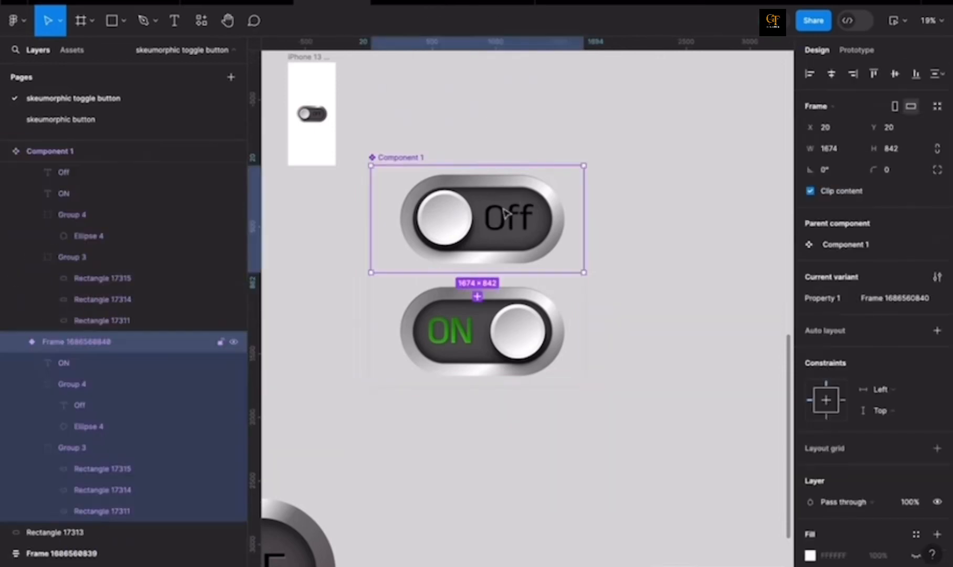
left_click(504, 212)
left_click(565, 196)
left_click(856, 51)
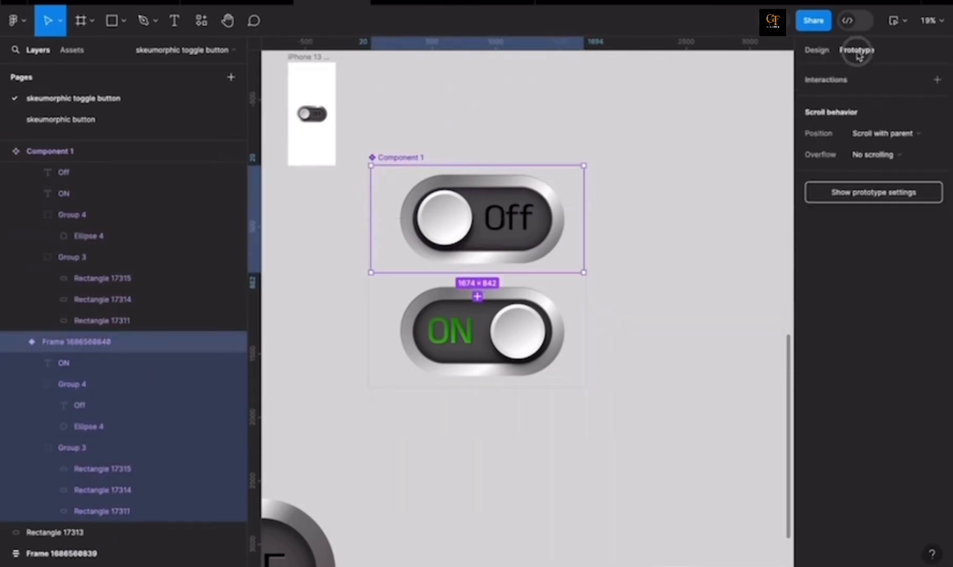
left_click_drag(477, 272, 486, 305)
- Enlarge the component set's boundary and move the "ON" variant down to leave a wider gap below "Off"
left_click(422, 158)
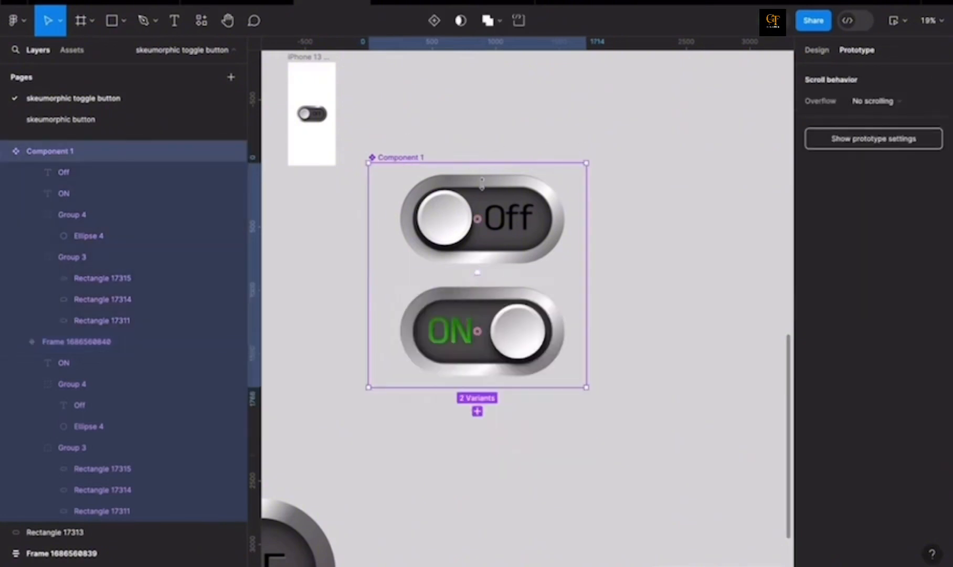
left_click_drag(588, 388, 624, 446)
left_click_drag(530, 341, 522, 366)
- Link the "Off" variant to the "ON" variant with an On tap, Change to interaction using Instant
left_click(482, 297)
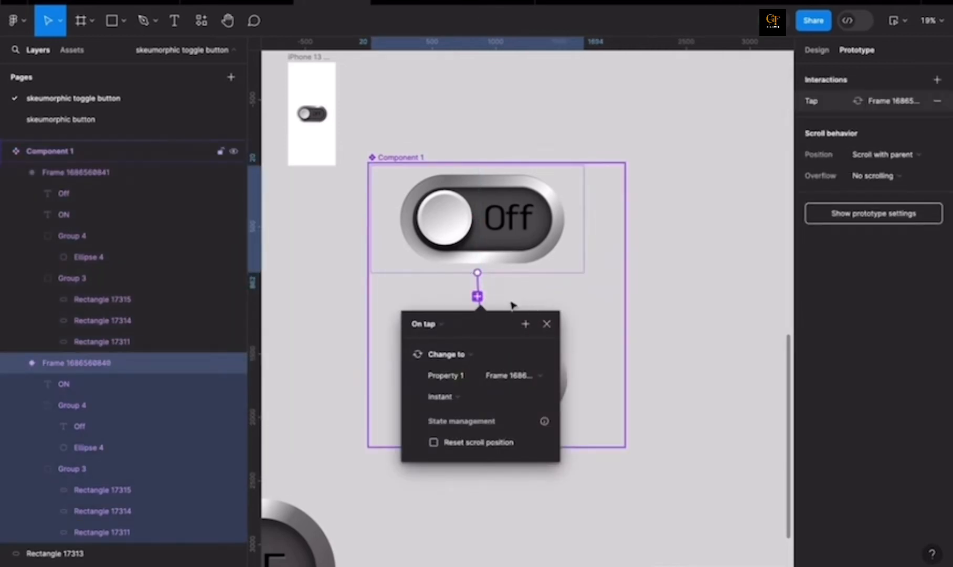
scroll(516, 306, "down", 1)
left_click(570, 304)
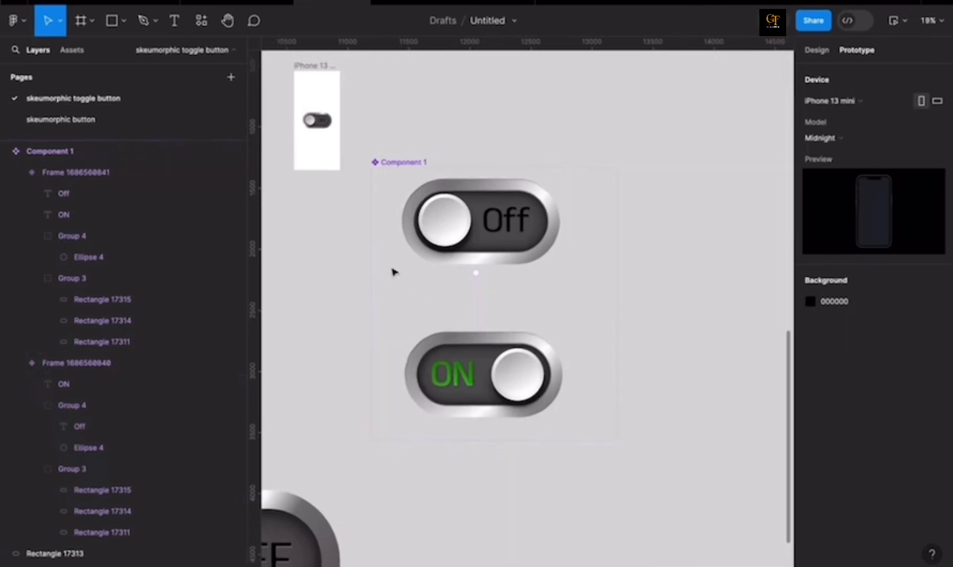
- Draw an empty frame about 2128 × 3457 beside the component set
scroll(398, 271, "down", 3)
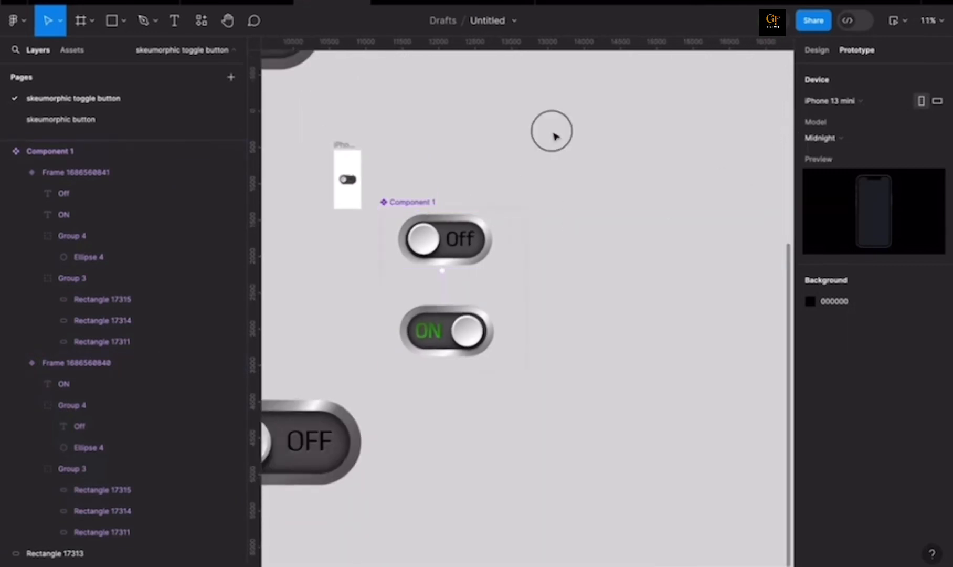
scroll(549, 173, "down", 2)
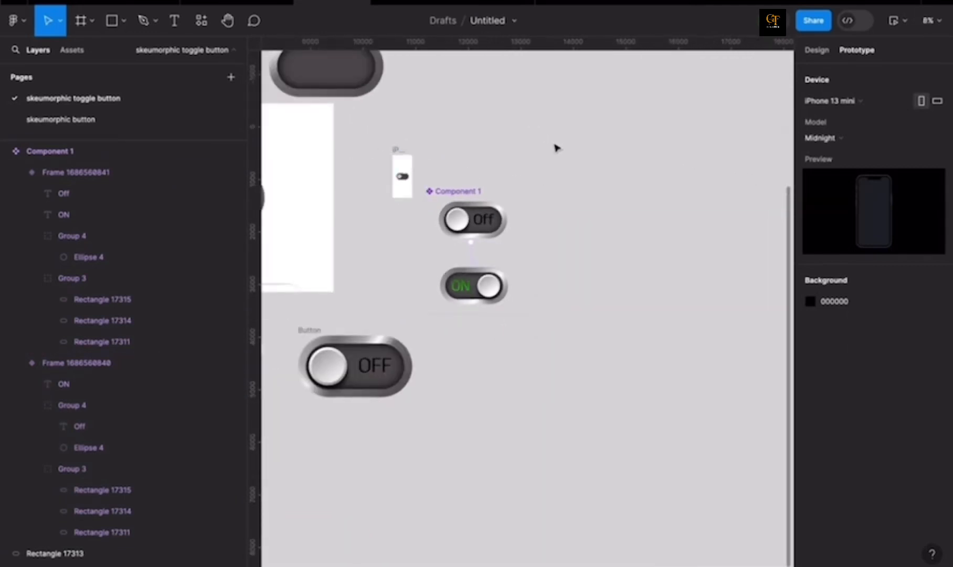
key("f")
left_click_drag(553, 145, 666, 327)
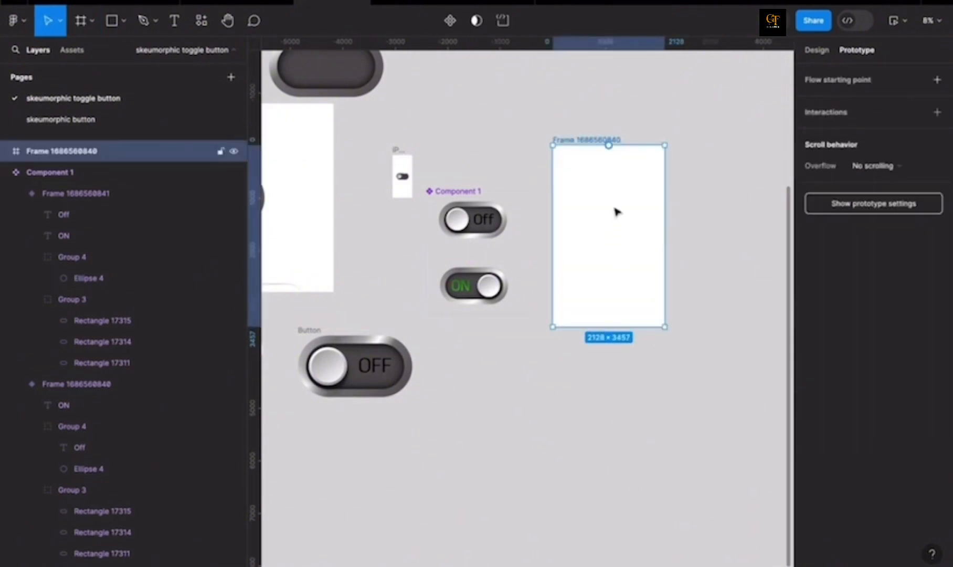
- Place an instance of the "Off" variant in the new frame, at about X 289, Y 1412
left_click(488, 228)
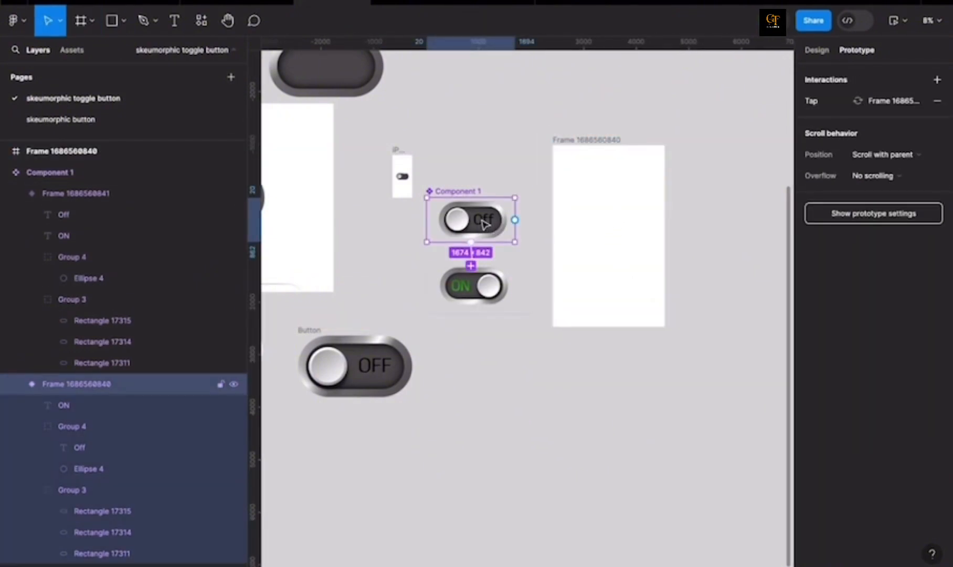
left_click_drag(516, 221, 649, 216)
left_click(696, 206)
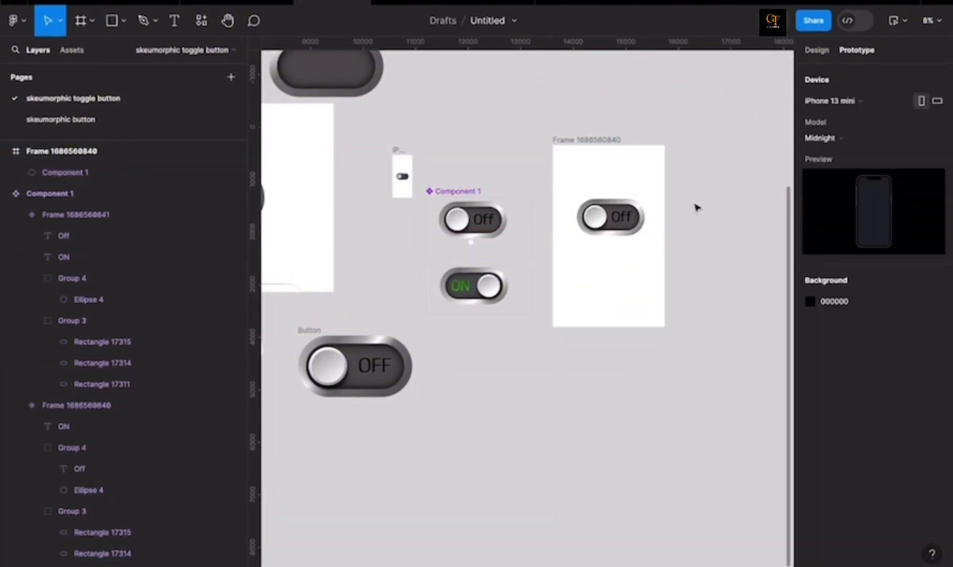
scroll(695, 206, "up", 3)
left_click_drag(522, 190, 527, 239)
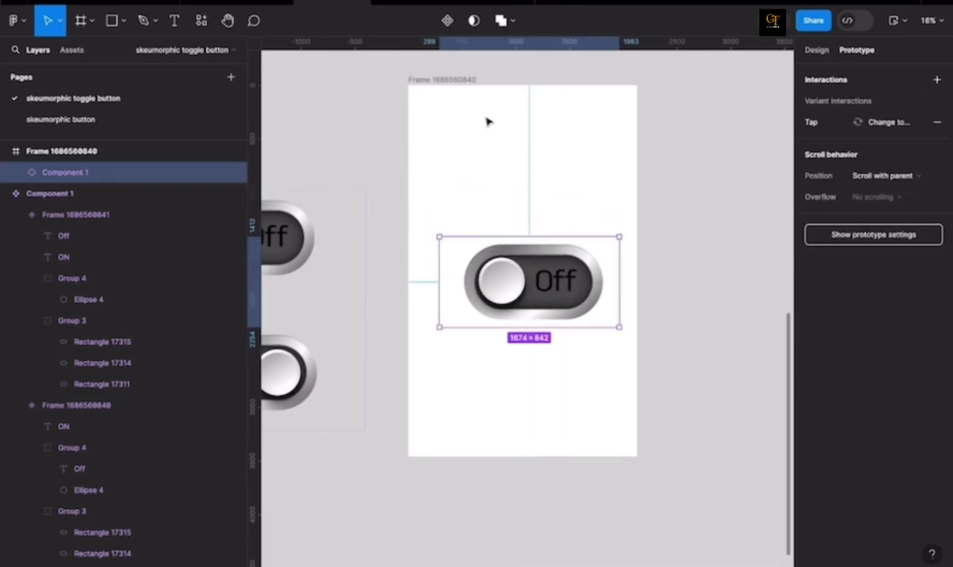
- Preview the new frame as a prototype and tap the toggle to test its switch to "ON"
left_click(459, 81)
left_click(895, 27)
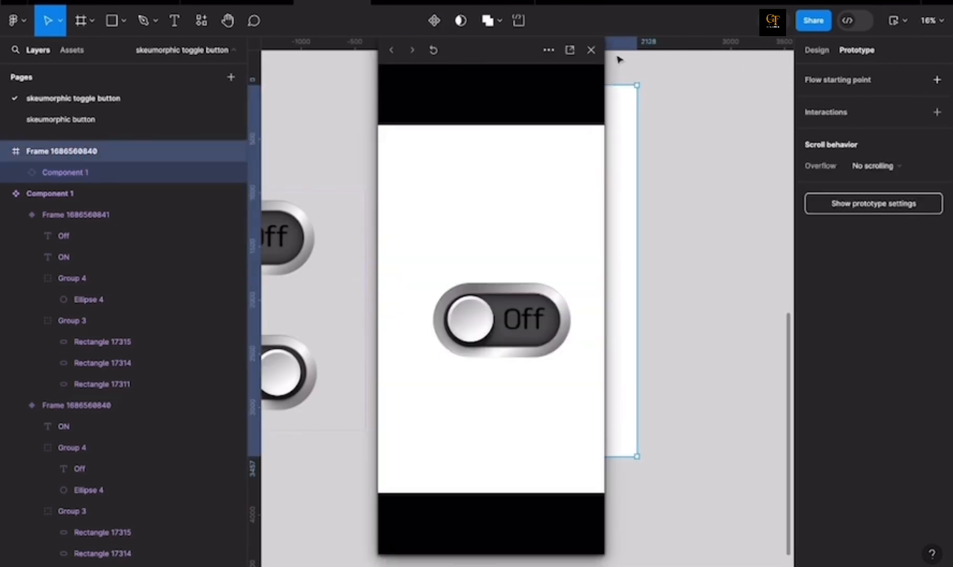
left_click(492, 325)
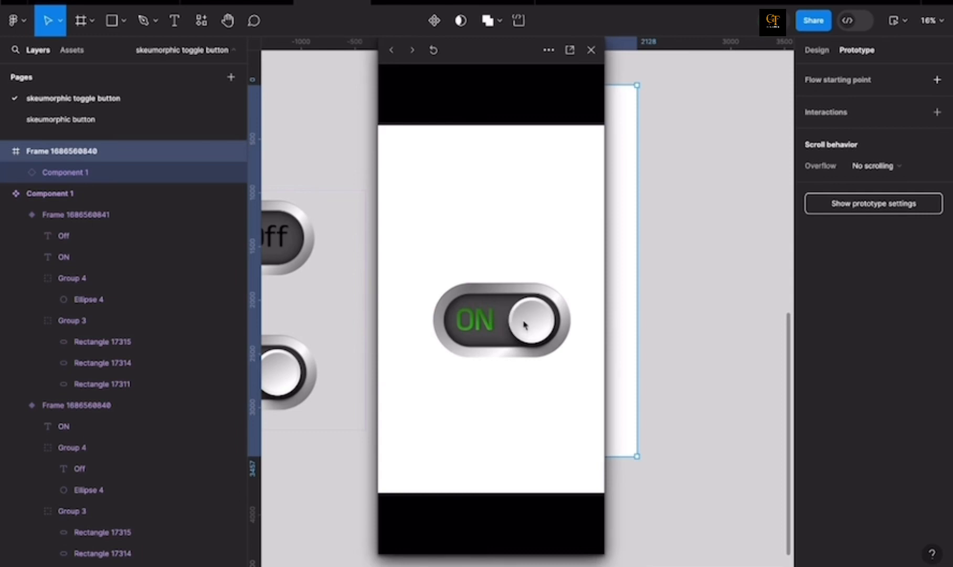
- Move the preview aside and link the "ON" variant back to "Off" with an On tap, Change to interaction
scroll(671, 303, "down", 3)
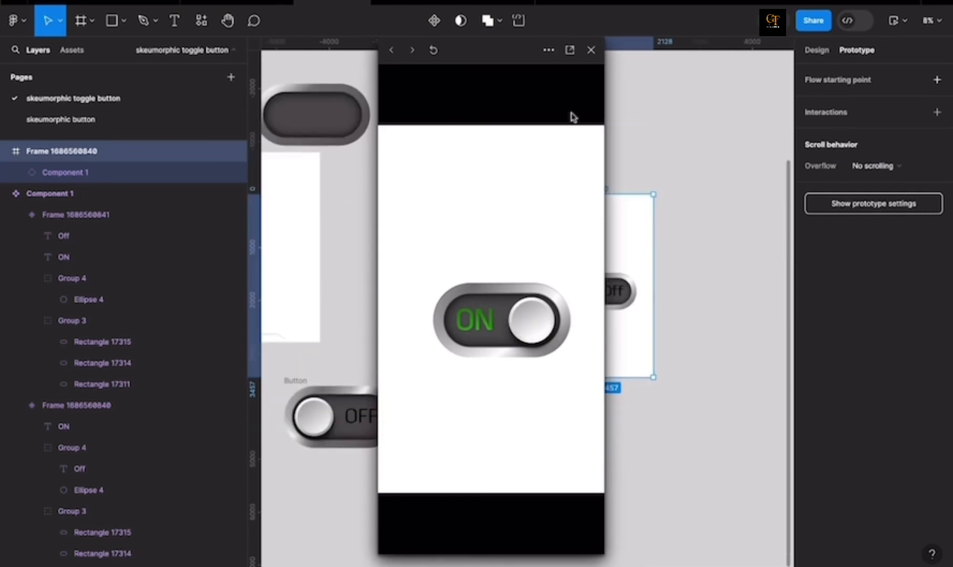
left_click_drag(499, 52, 306, 86)
scroll(473, 329, "up", 3)
scroll(606, 320, "left", 3)
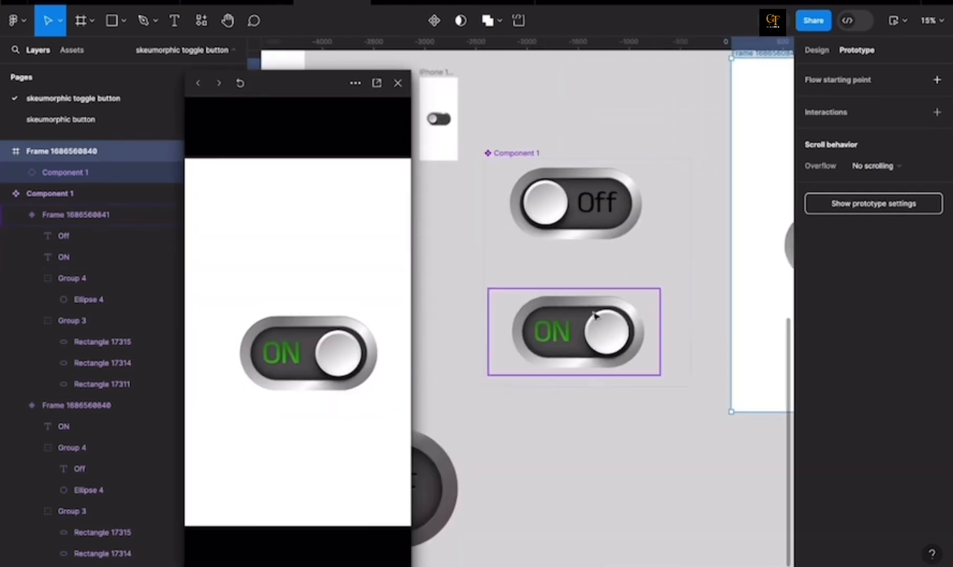
left_click(639, 297)
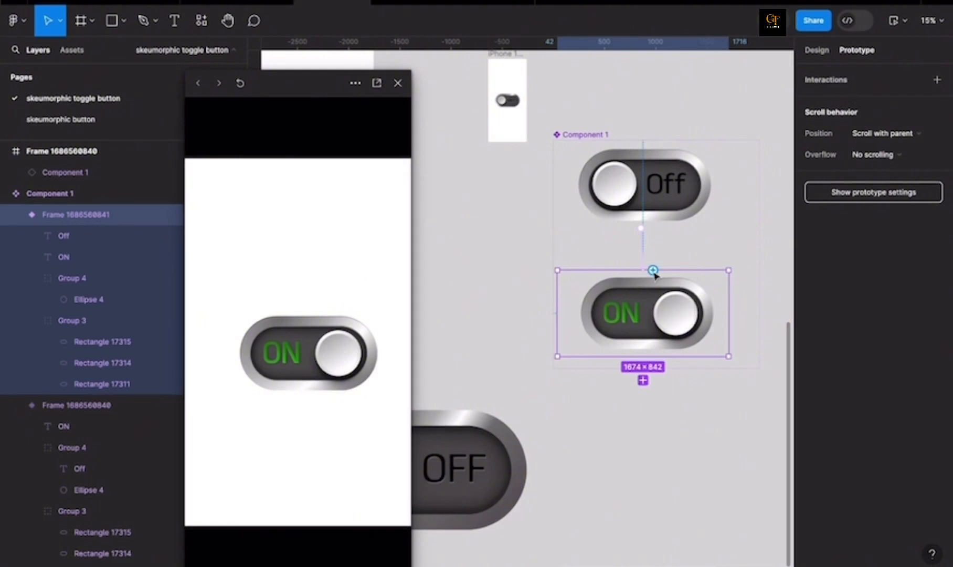
left_click_drag(654, 270, 659, 224)
- Test the toggle repeatedly in both directions in the preview, and dismiss the interaction details
left_click(338, 355)
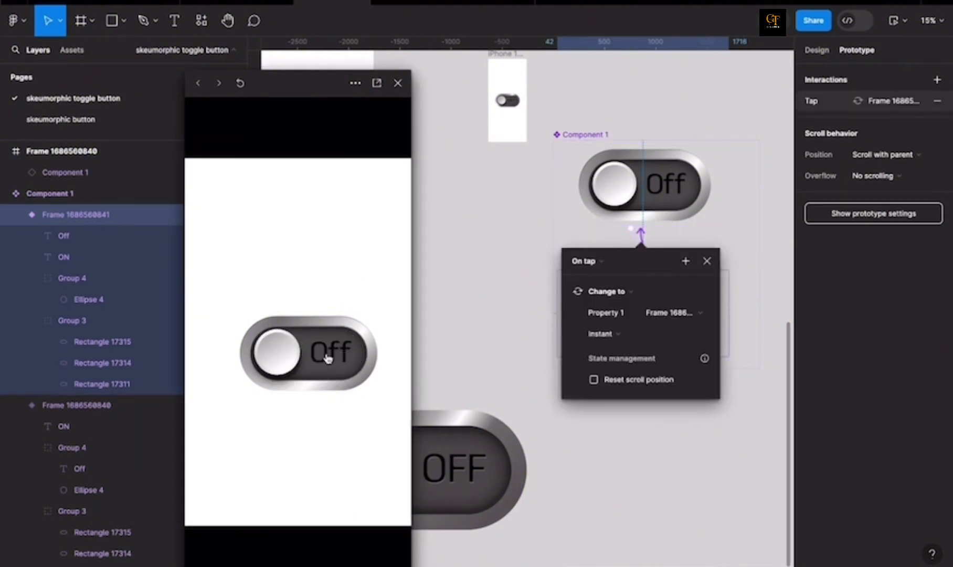
left_click(326, 358)
left_click(327, 358)
left_click(328, 359)
left_click(326, 359)
scroll(625, 339, "down", 2)
left_click(703, 276)
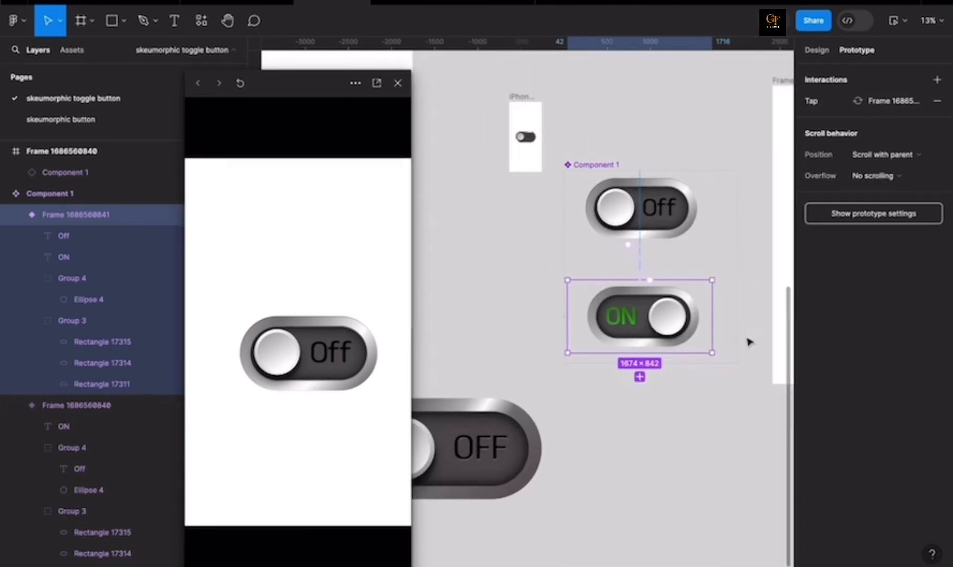
- Close the prototype preview beside the reference green "ON" toggle and open the list of shape tools
scroll(681, 368, "up", 5)
scroll(595, 245, "down", 10)
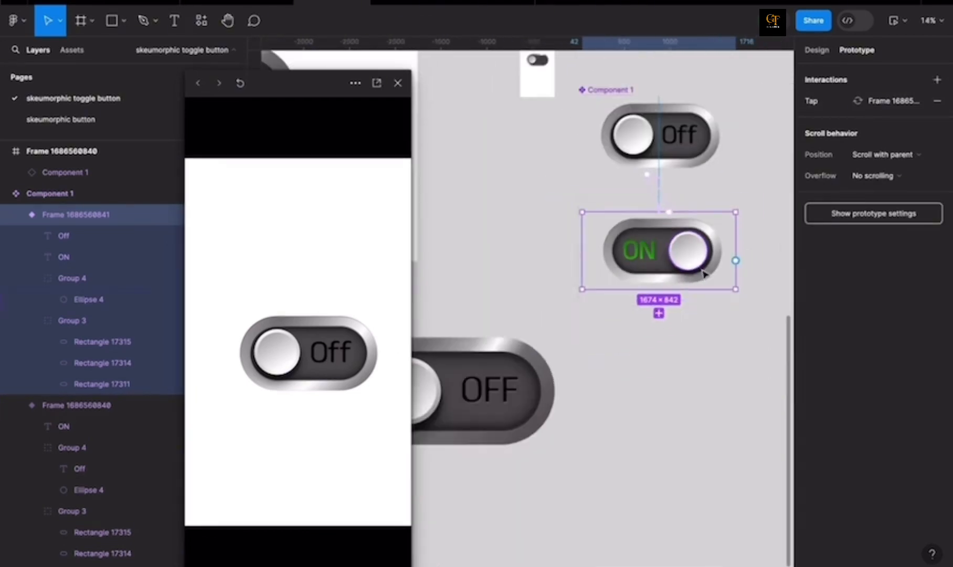
scroll(499, 256, "up", 10)
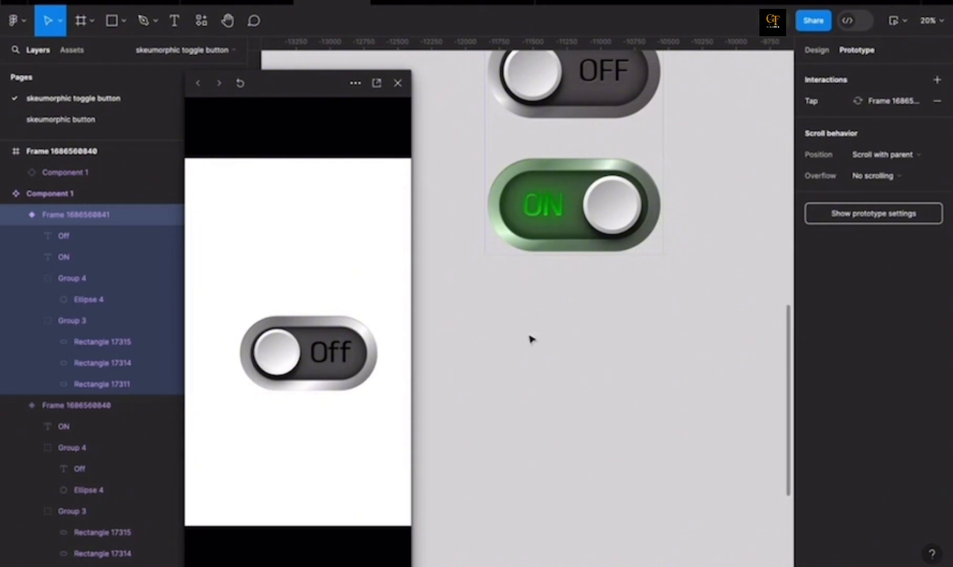
left_click(398, 83)
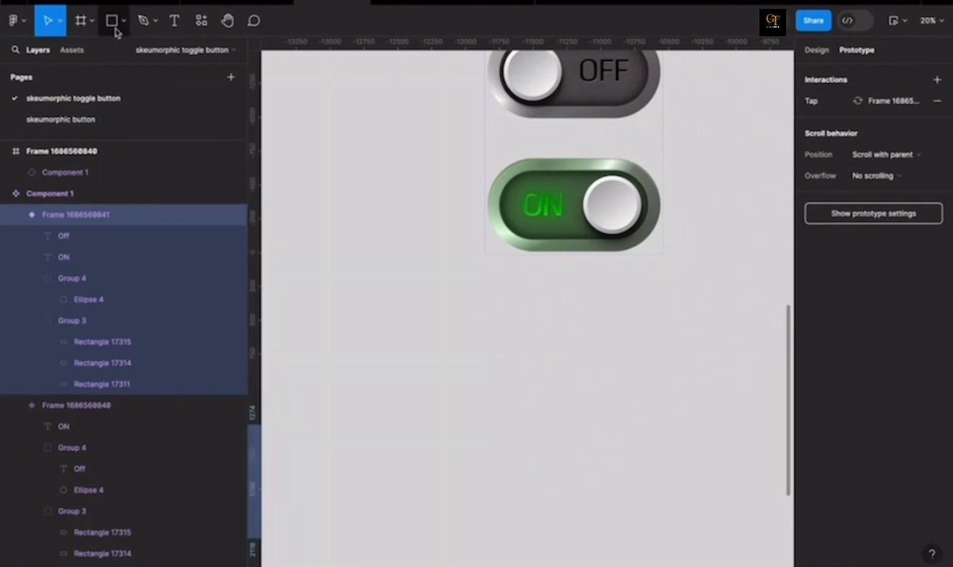
left_click(117, 28)
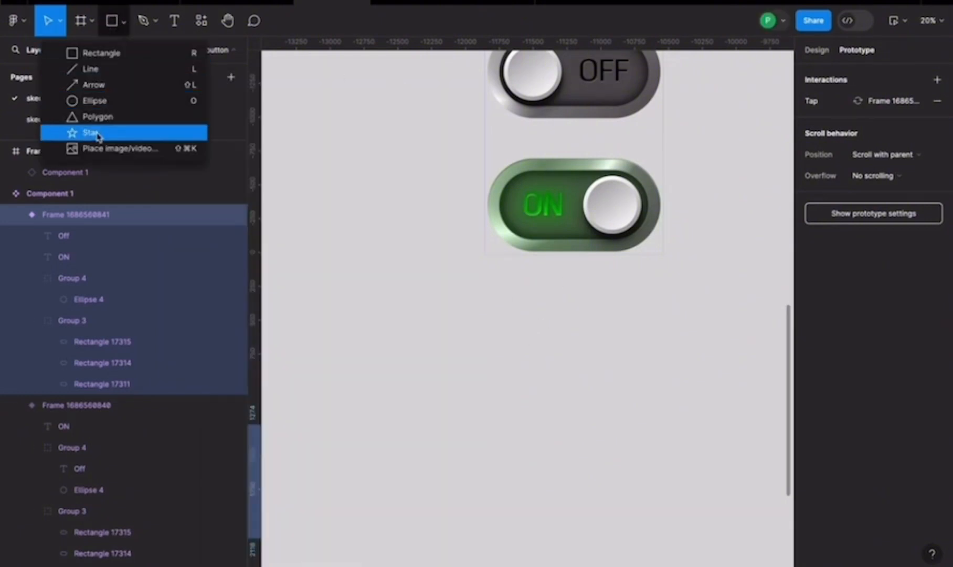